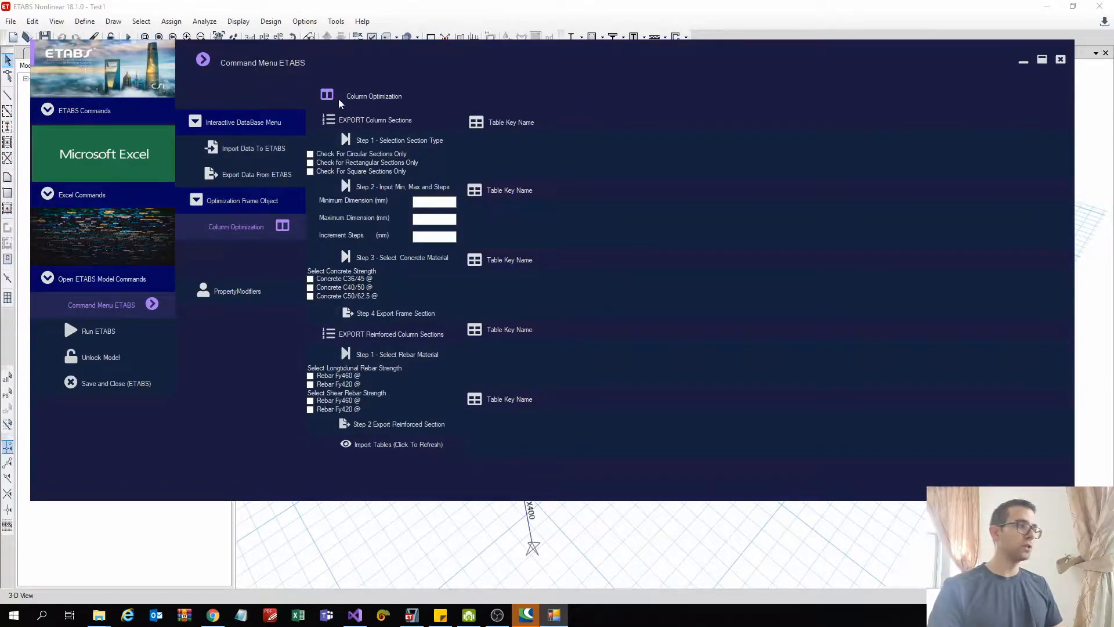
Import the model's frame section, column reinforcing and frame assignment tables into the Column Optimization tool.
{"action": "left_click", "coordinate": [370, 122]}
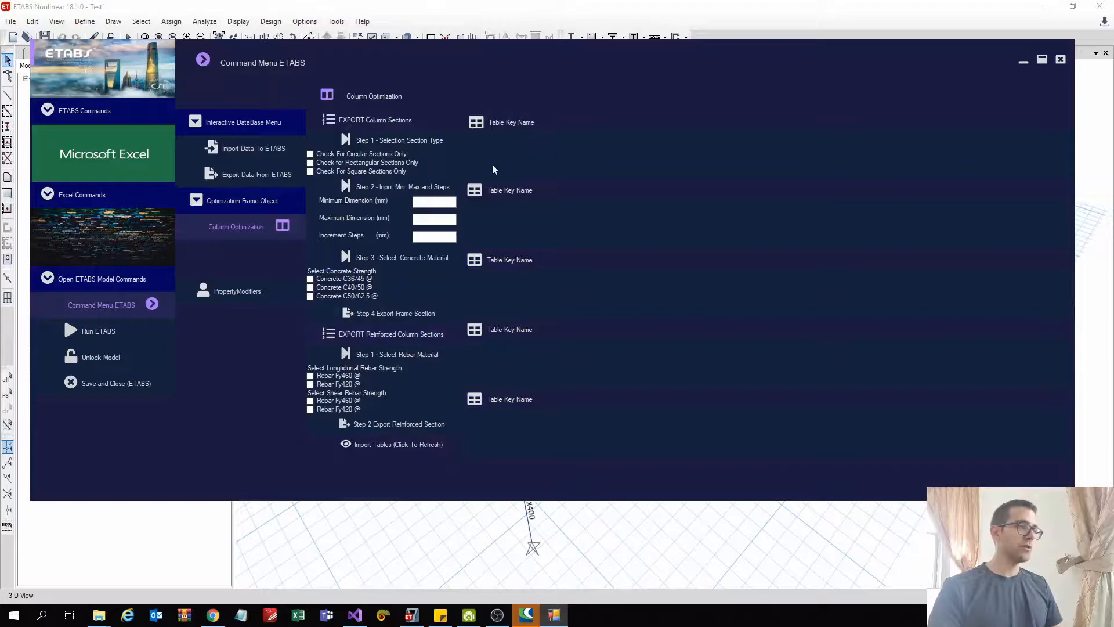
{"action": "left_click", "coordinate": [392, 446]}
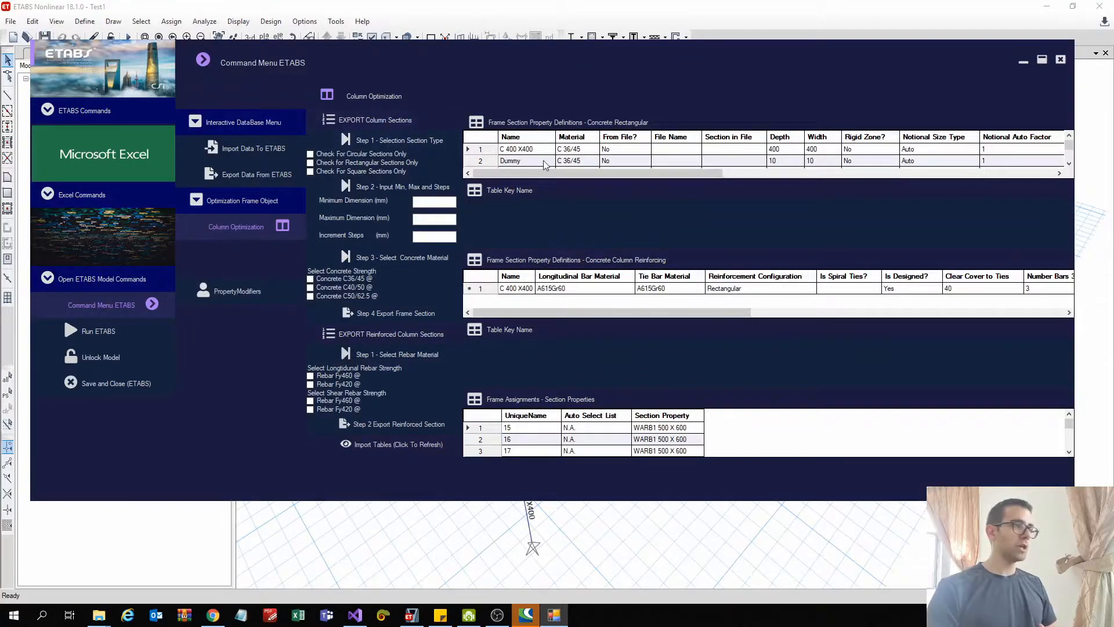
Switch to ETABS and review the list of materials defined in the model.
{"action": "left_click", "coordinate": [669, 513]}
{"action": "left_click", "coordinate": [93, 22]}
{"action": "left_click", "coordinate": [109, 40]}
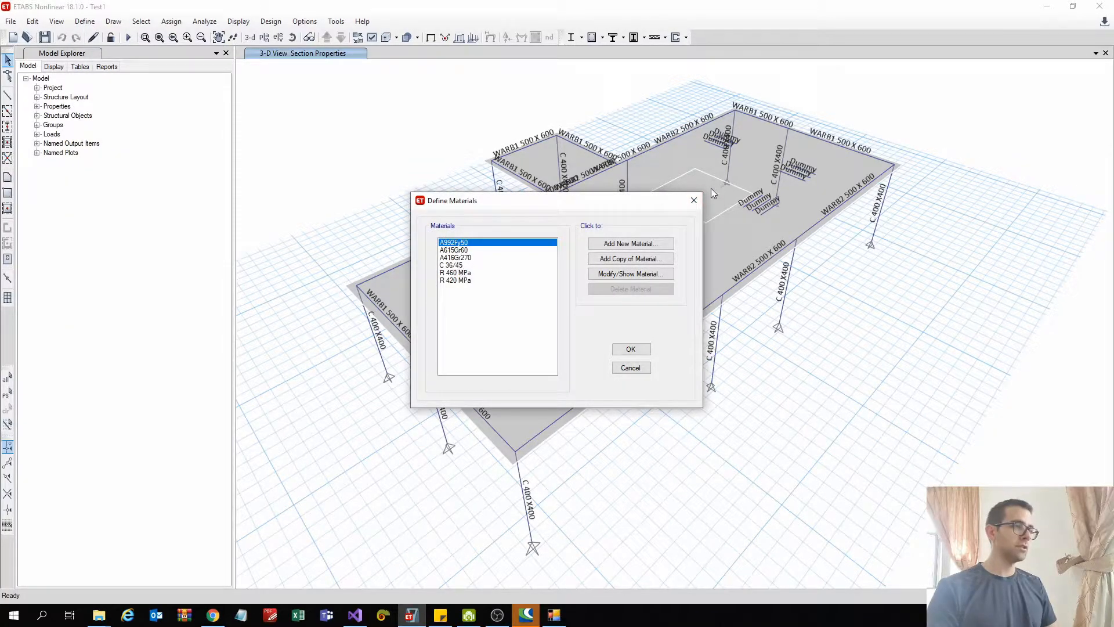
{"action": "left_click", "coordinate": [694, 200]}
Copy the C 400 X400 frame section as C500 X 500 with depth and width both 500 mm.
{"action": "left_click", "coordinate": [85, 21]}
{"action": "mouse_move", "coordinate": [151, 55]}
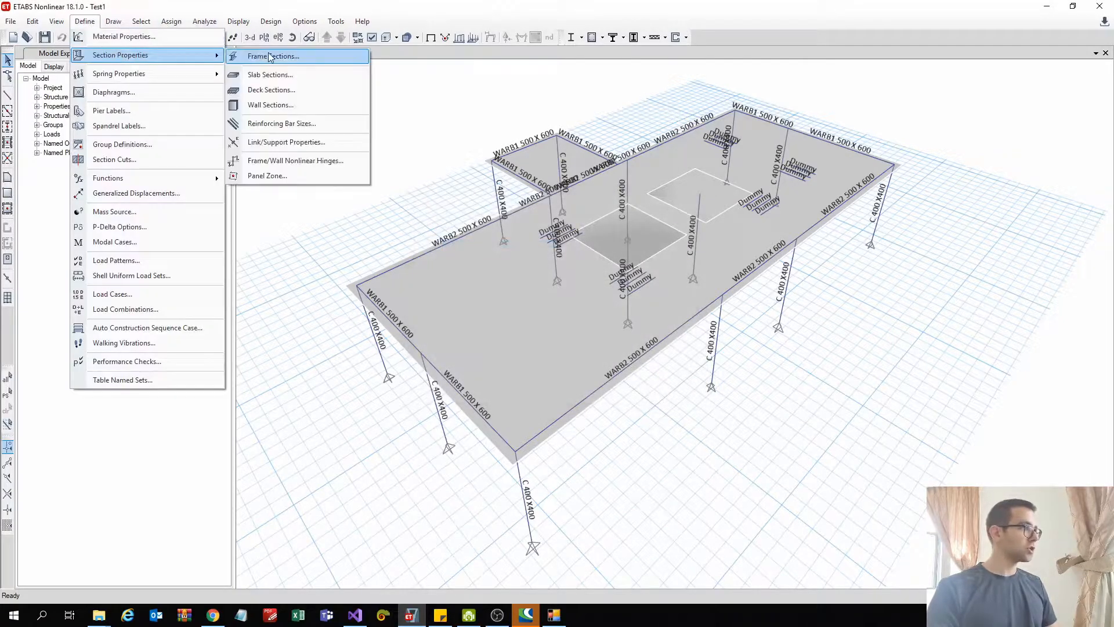
{"action": "left_click", "coordinate": [270, 56]}
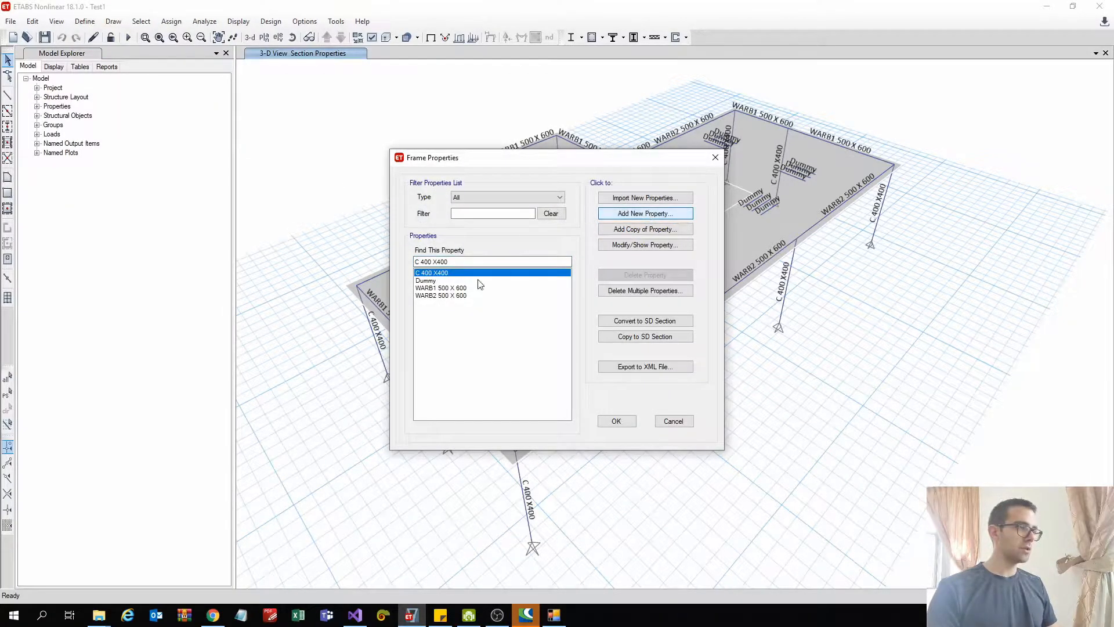
{"action": "left_click", "coordinate": [625, 233]}
{"action": "double_click", "coordinate": [552, 329]}
{"action": "type", "text": "500"}
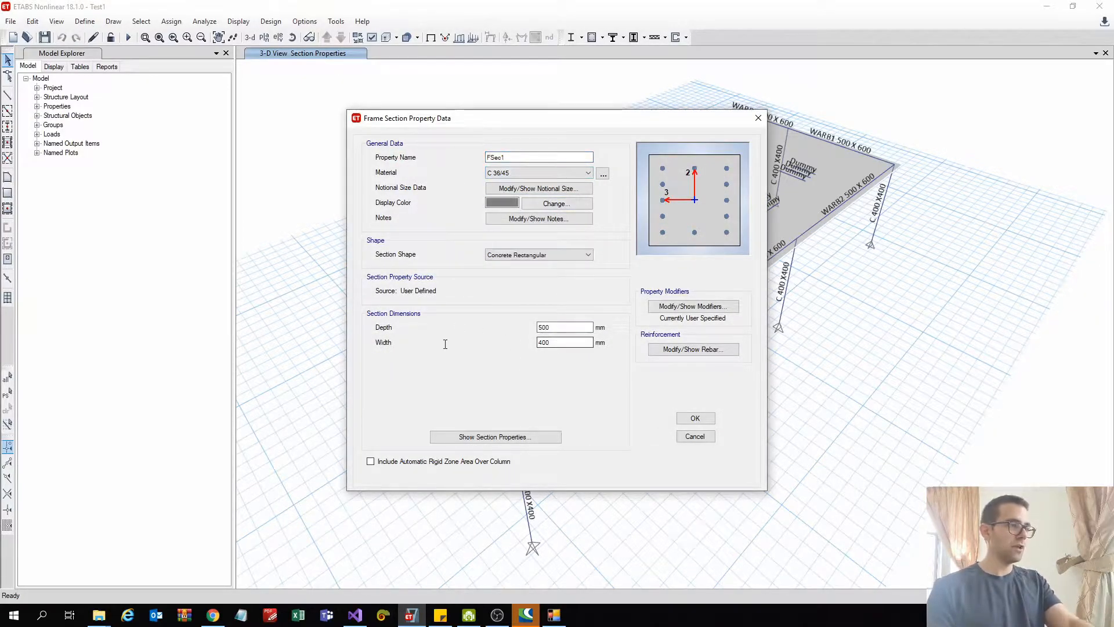
{"action": "key", "text": "Tab"}
{"action": "type", "text": "500"}
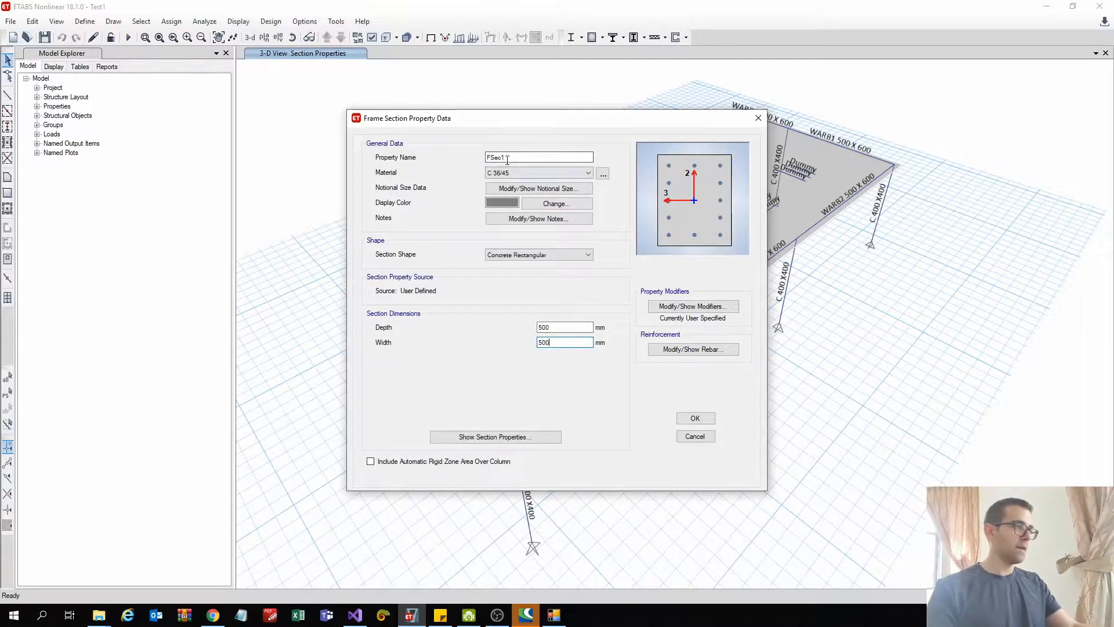
{"action": "double_click", "coordinate": [498, 157]}
{"action": "type", "text": "C500 X 500"}
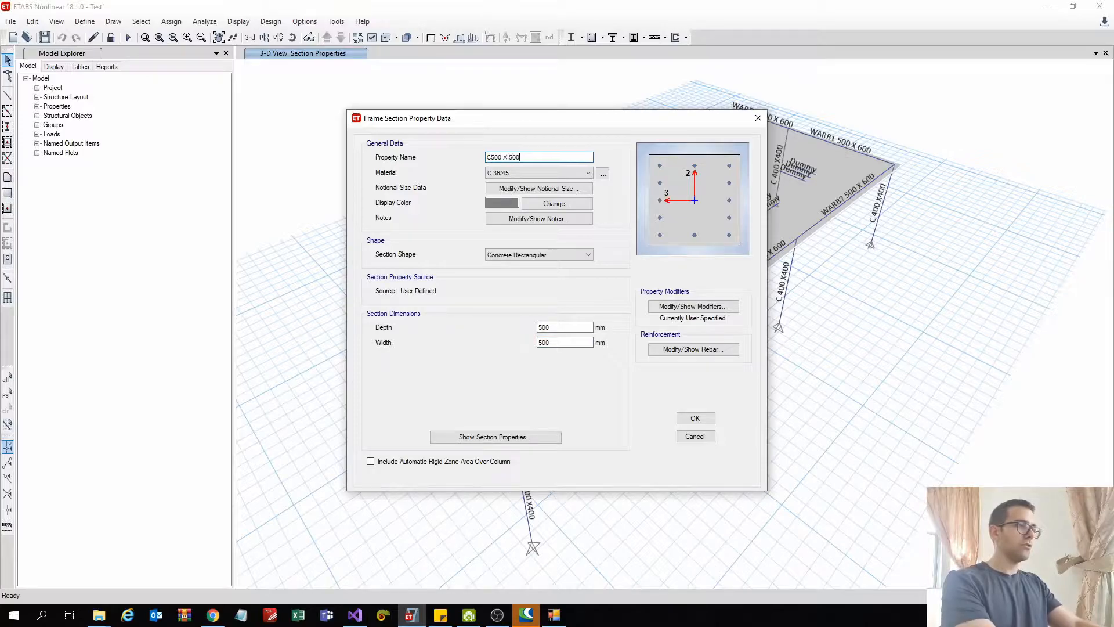
Review the copied section's stiffness modifiers and reinforcement data, and discard the new section by cancelling the frame properties.
{"action": "left_click", "coordinate": [678, 304]}
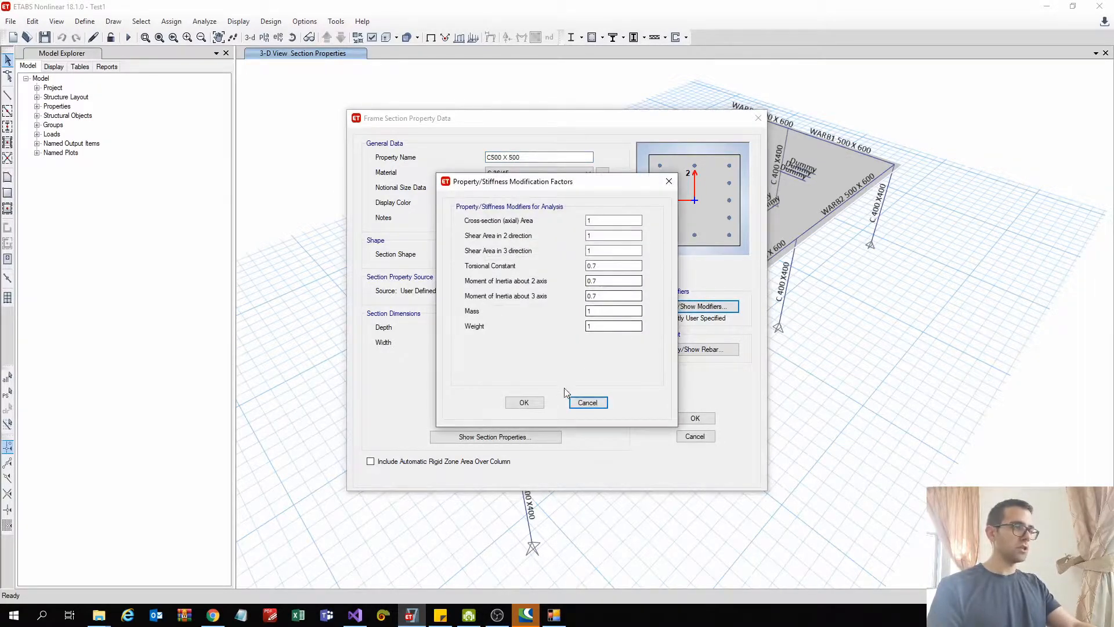
{"action": "left_click", "coordinate": [588, 402]}
{"action": "left_click", "coordinate": [713, 349]}
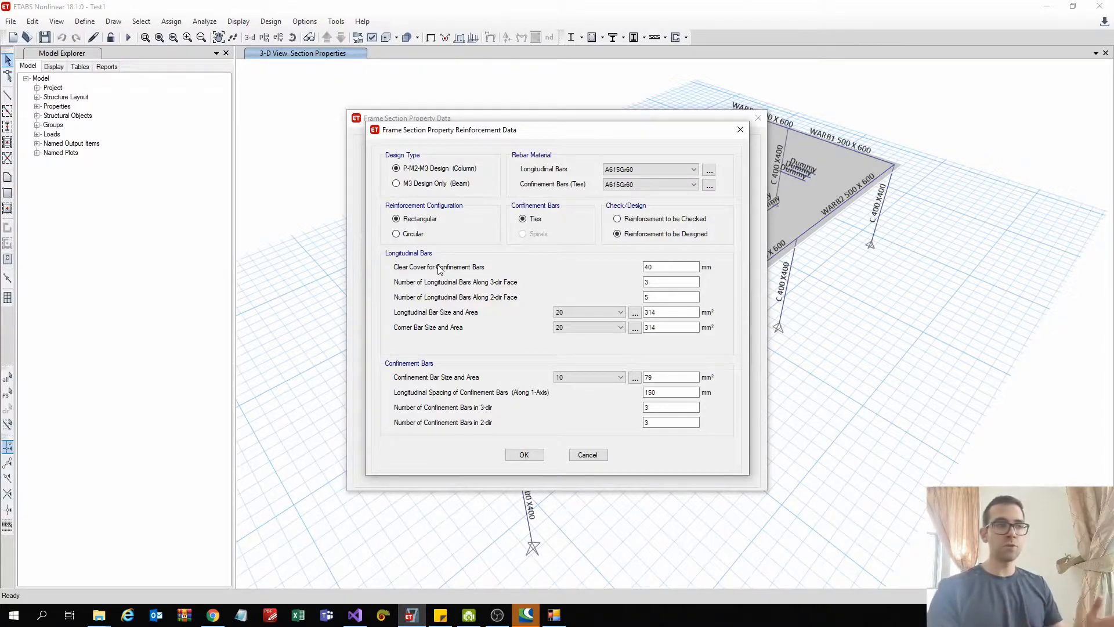
{"action": "left_click", "coordinate": [740, 130]}
{"action": "left_click", "coordinate": [695, 418]}
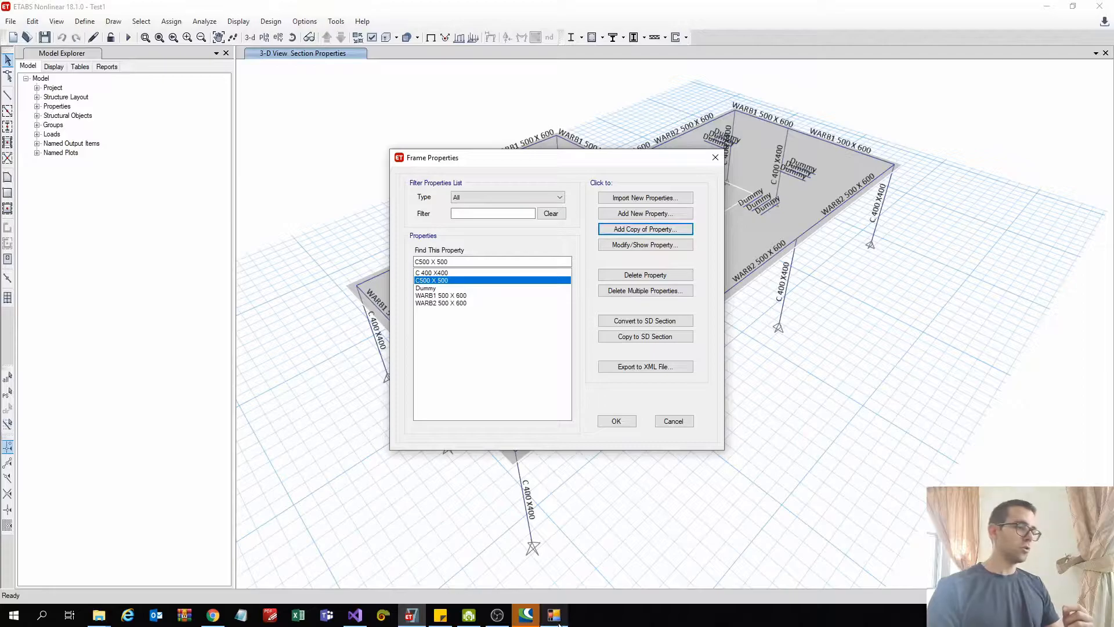
{"action": "left_click", "coordinate": [673, 421]}
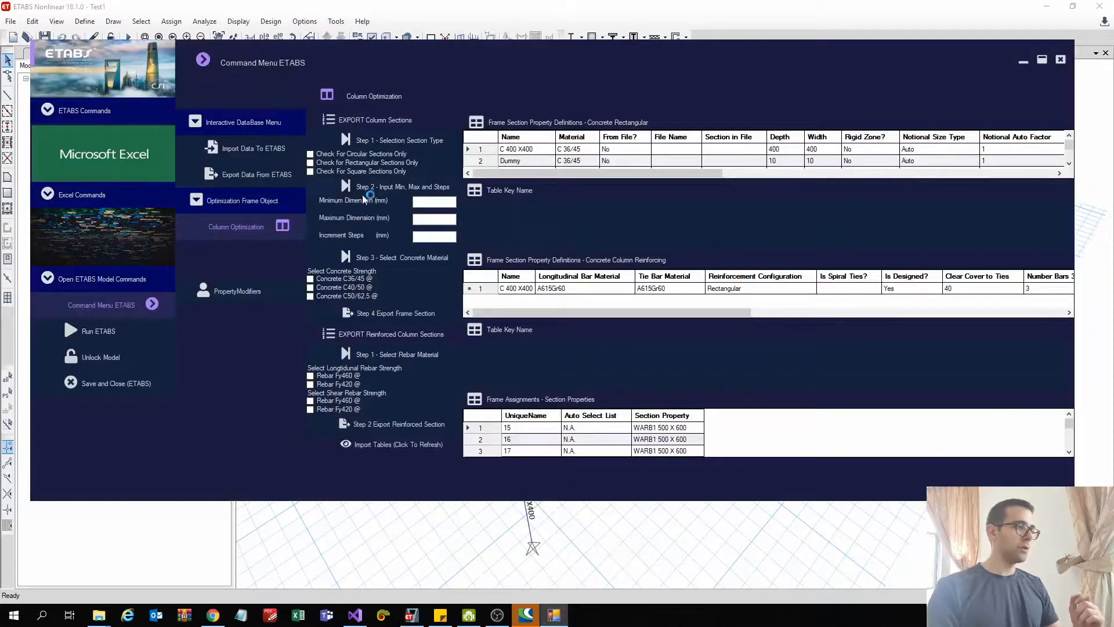
In the Column Optimization tool, include circular, rectangular and square sections for the column export.
{"action": "left_click", "coordinate": [310, 154]}
{"action": "left_click", "coordinate": [311, 162]}
{"action": "left_click", "coordinate": [311, 172]}
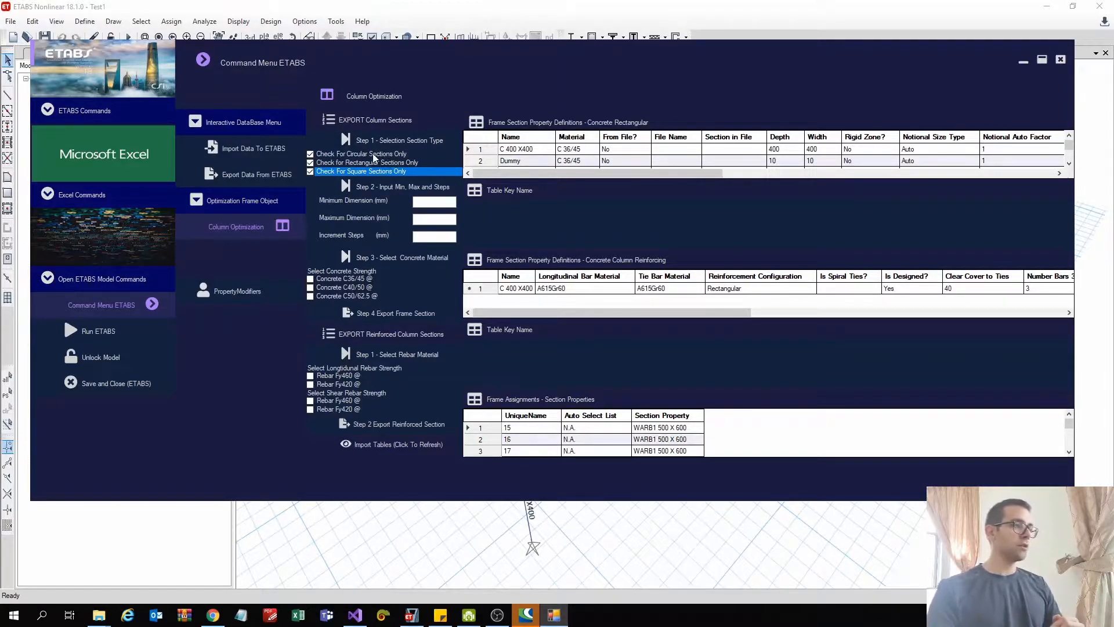
Set the column minimum dimension to 400 mm, maximum dimension to 700 mm and increment steps to 100 mm.
{"action": "left_click", "coordinate": [427, 202]}
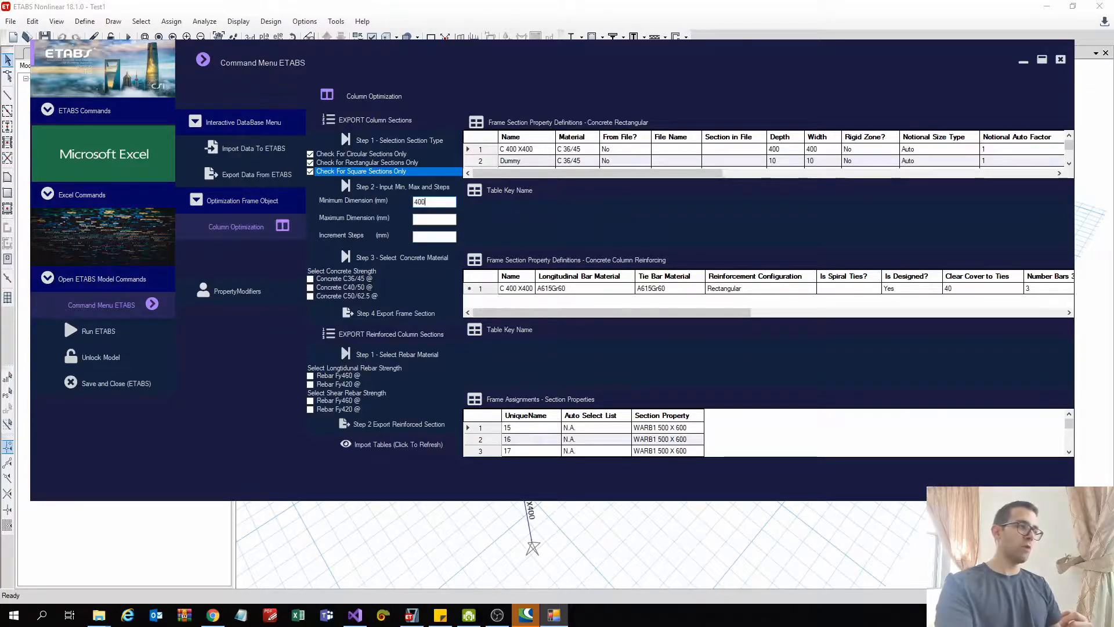
{"action": "left_click", "coordinate": [429, 220]}
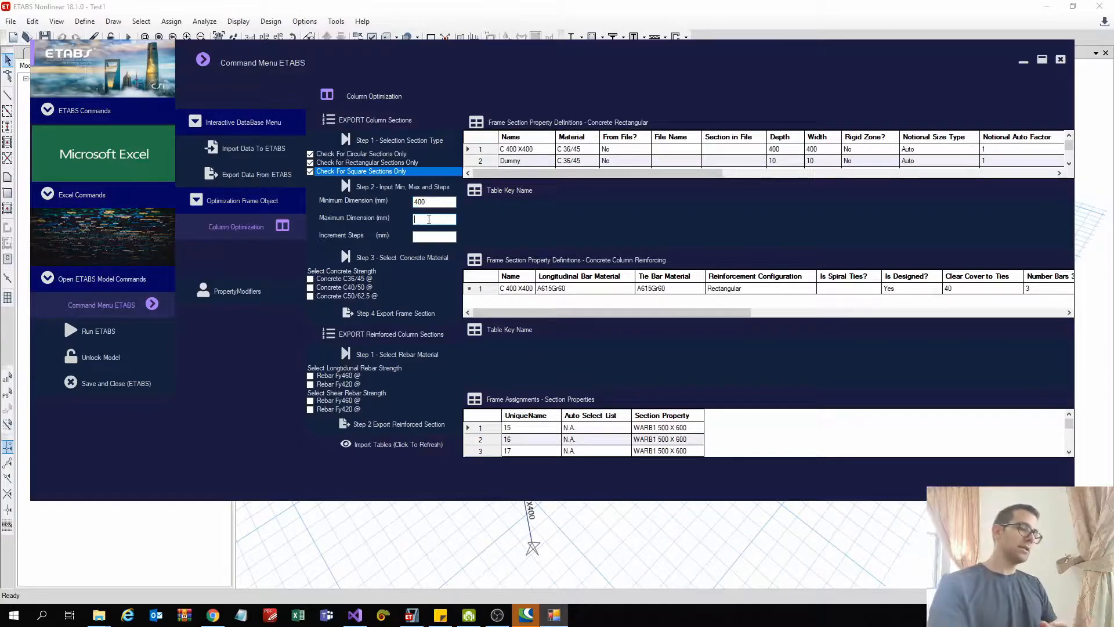
{"action": "type", "text": "700"}
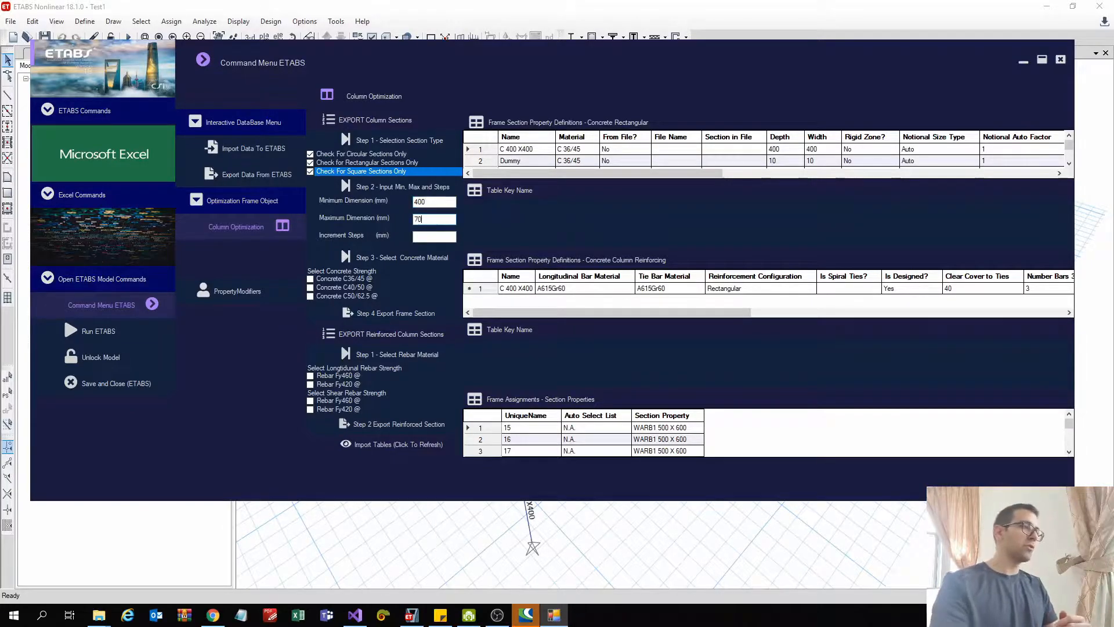
{"action": "key", "text": "Tab"}
{"action": "type", "text": "100"}
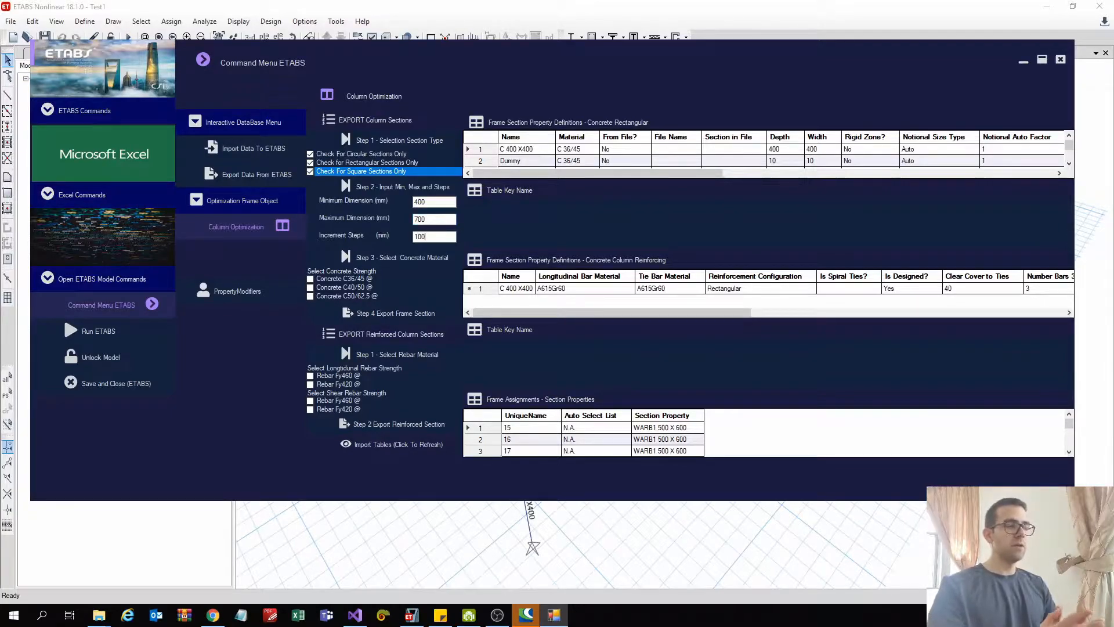
Select Concrete C36/45 as the column material and export the generated frame sections to the model.
{"action": "left_click", "coordinate": [324, 280]}
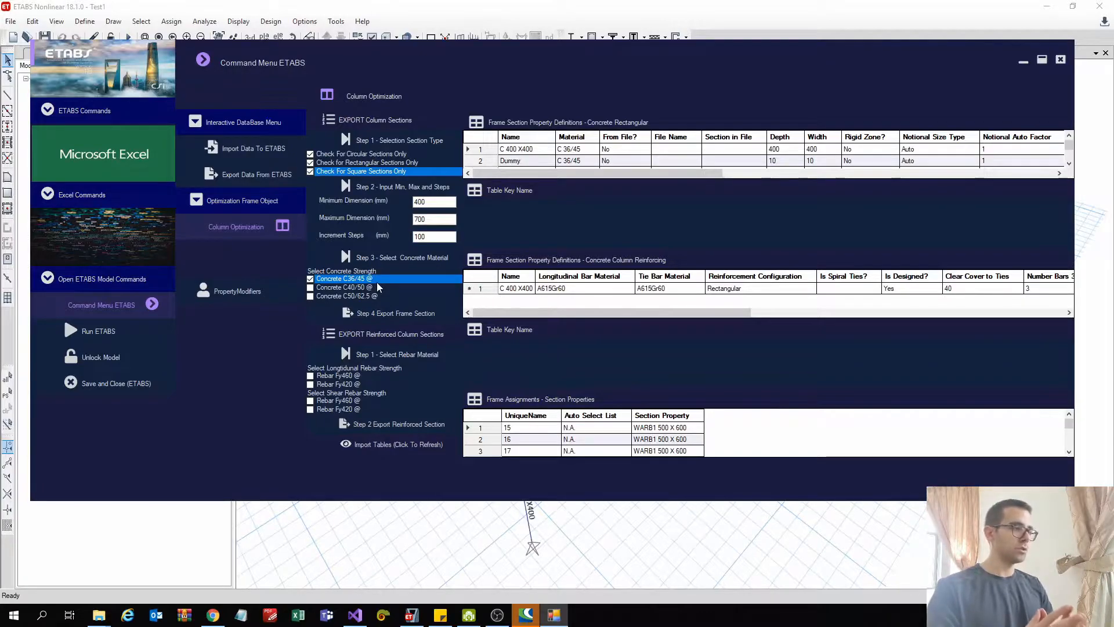
{"action": "left_click", "coordinate": [375, 315]}
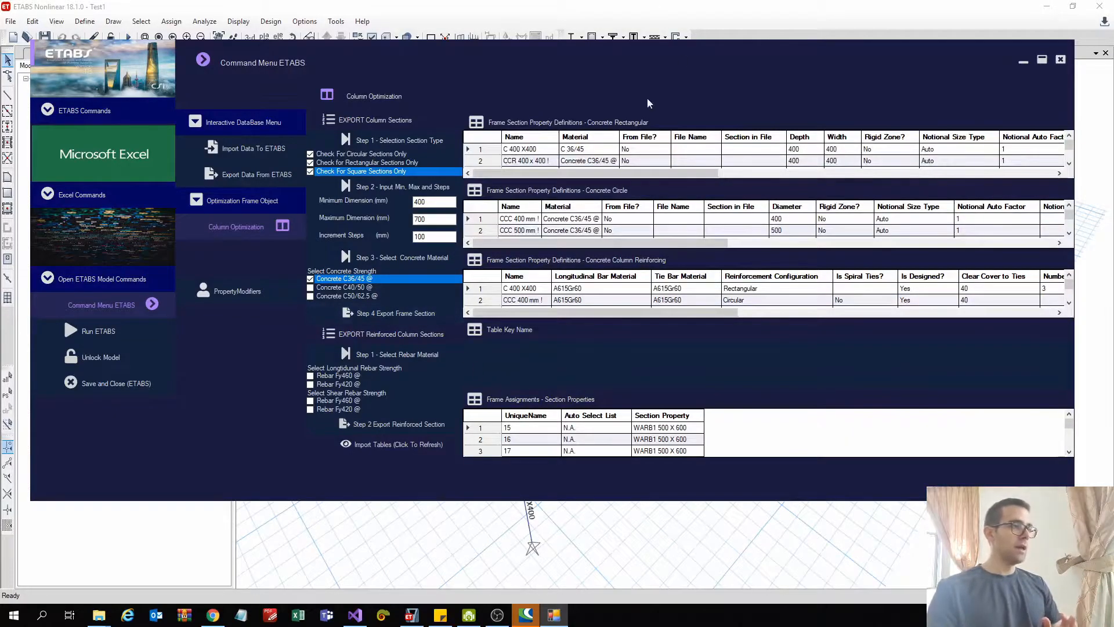
{"action": "scroll", "coordinate": [546, 162], "scroll_direction": "down", "scroll_amount": 4}
{"action": "scroll", "coordinate": [549, 159], "scroll_direction": "down", "scroll_amount": 2}
Switch to ETABS and look through the exported column sections in the frame properties list.
{"action": "left_click", "coordinate": [347, 6]}
{"action": "left_click", "coordinate": [85, 20]}
{"action": "mouse_move", "coordinate": [141, 54]}
{"action": "left_click", "coordinate": [273, 56]}
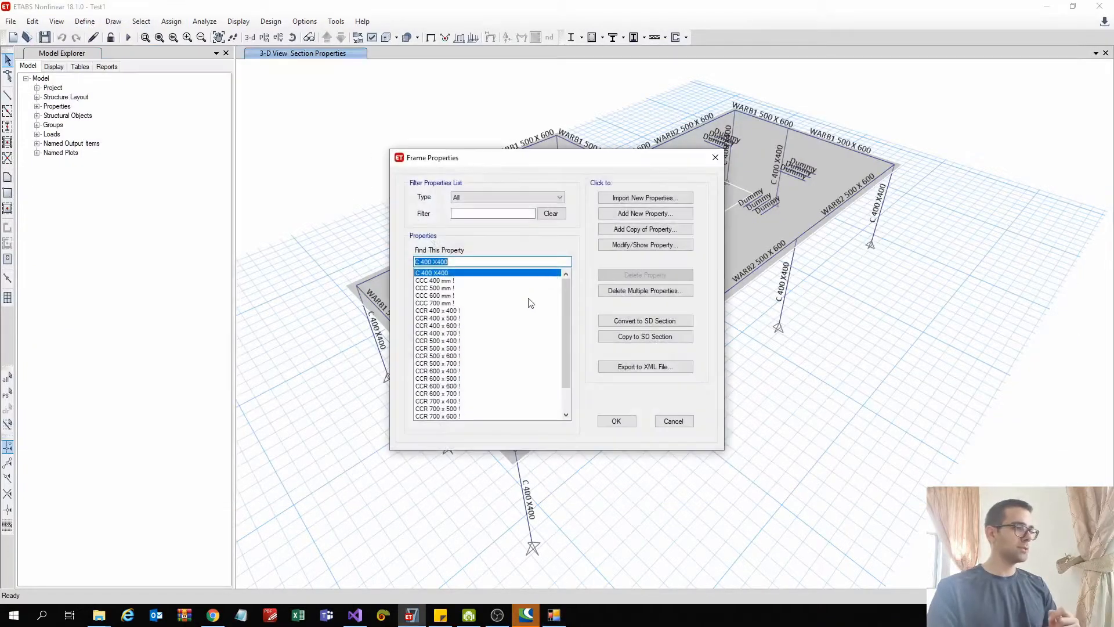
{"action": "left_click", "coordinate": [455, 283]}
{"action": "key", "text": "Down"}
{"action": "key", "text": "Down"}
{"action": "key", "text": "Down"}
{"action": "left_click", "coordinate": [453, 288]}
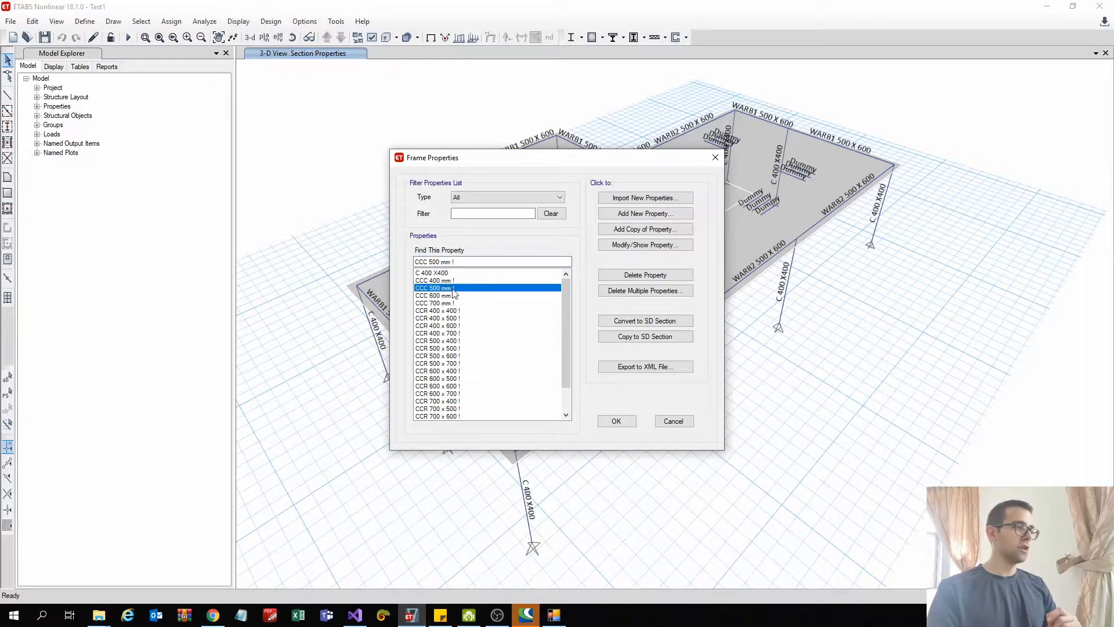
Inspect the circular section CCC 500 mm !, including its reinforcement data.
{"action": "double_click", "coordinate": [453, 288]}
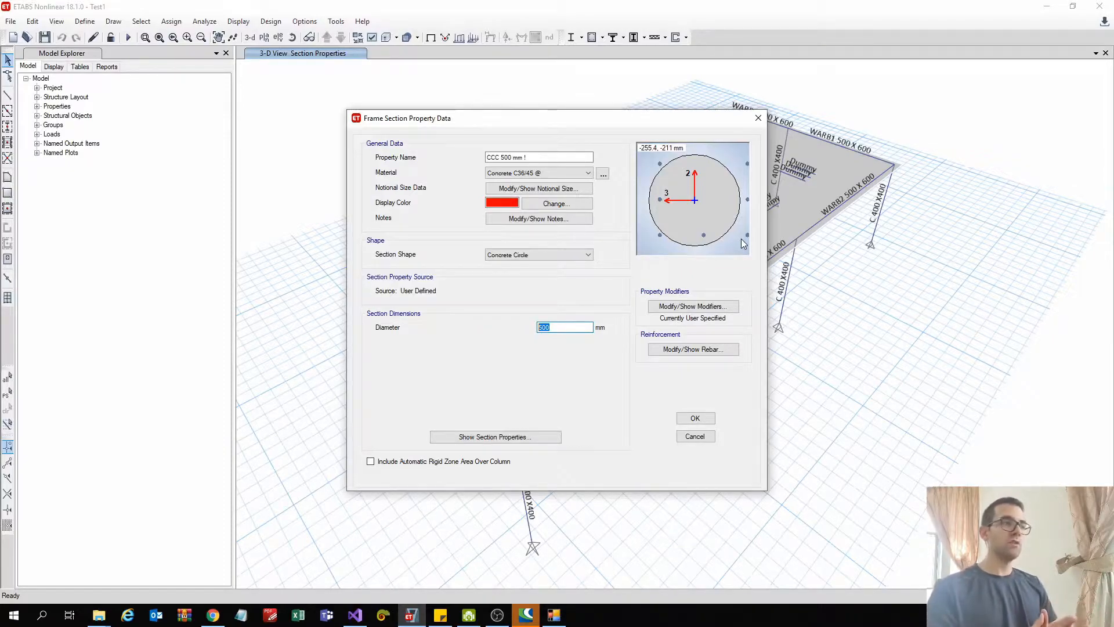
{"action": "left_click", "coordinate": [684, 347]}
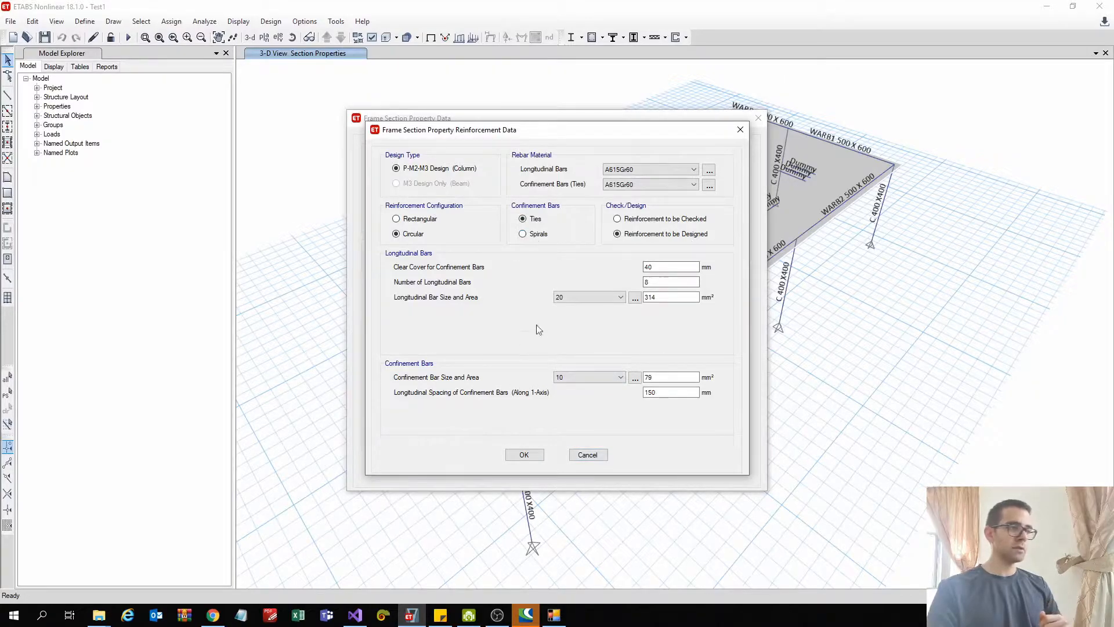
{"action": "left_click", "coordinate": [524, 454]}
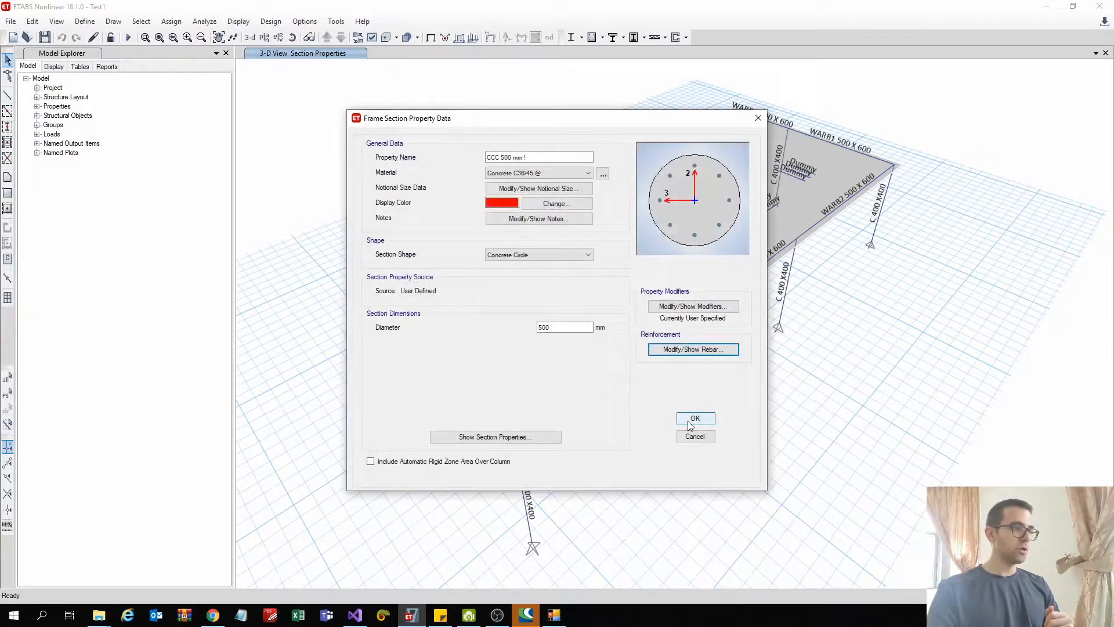
{"action": "left_click", "coordinate": [696, 420]}
Inspect the rectangular section CCR 500 x 700 !, including its reinforcement data and stiffness modifiers, and close the frame properties.
{"action": "scroll", "coordinate": [471, 393], "scroll_direction": "down", "scroll_amount": 2}
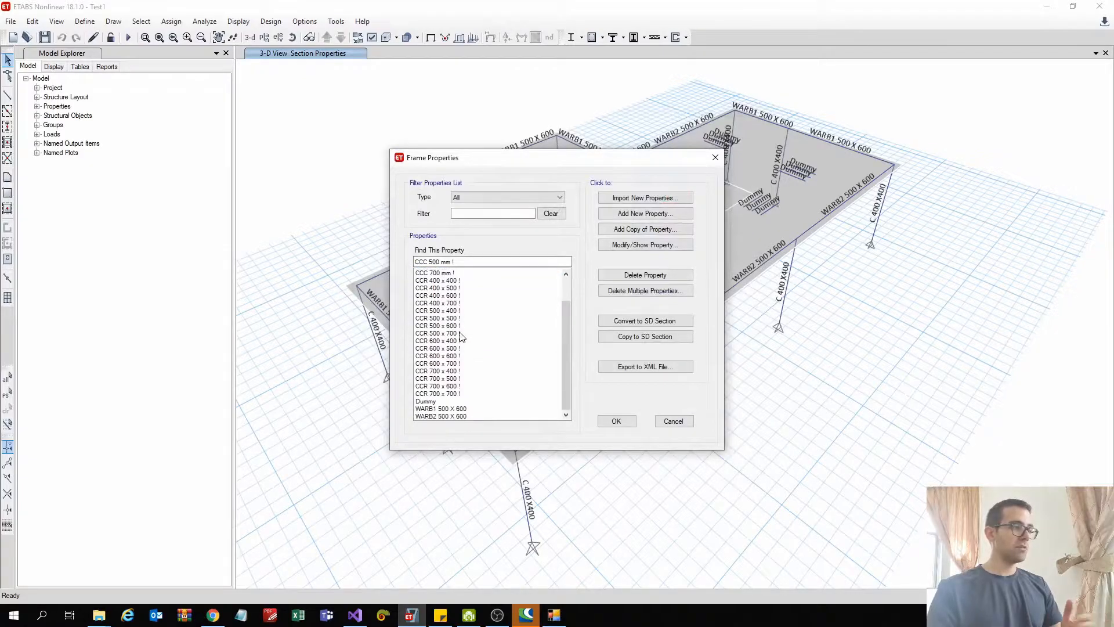
{"action": "left_click", "coordinate": [462, 333]}
{"action": "left_click", "coordinate": [460, 333]}
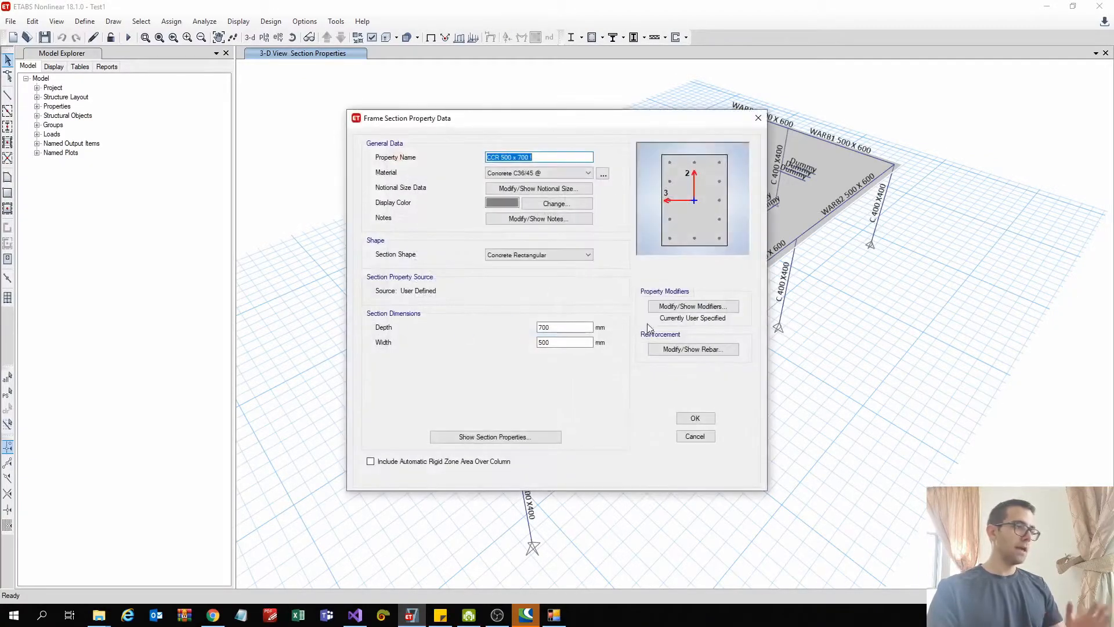
{"action": "left_click", "coordinate": [702, 355]}
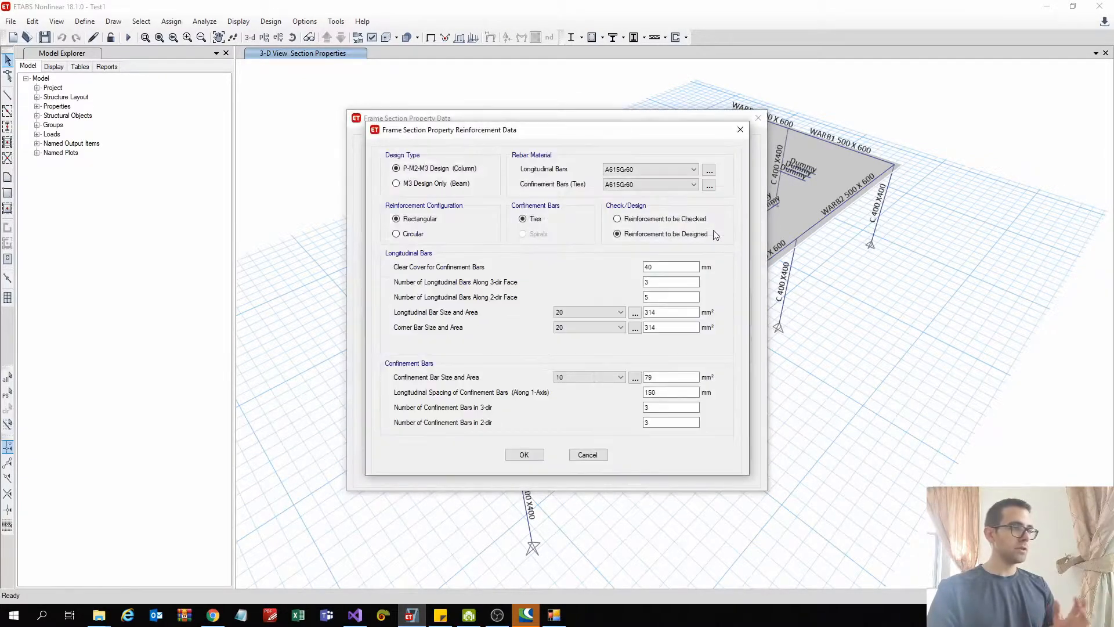
{"action": "left_click", "coordinate": [735, 119]}
{"action": "left_click", "coordinate": [714, 312]}
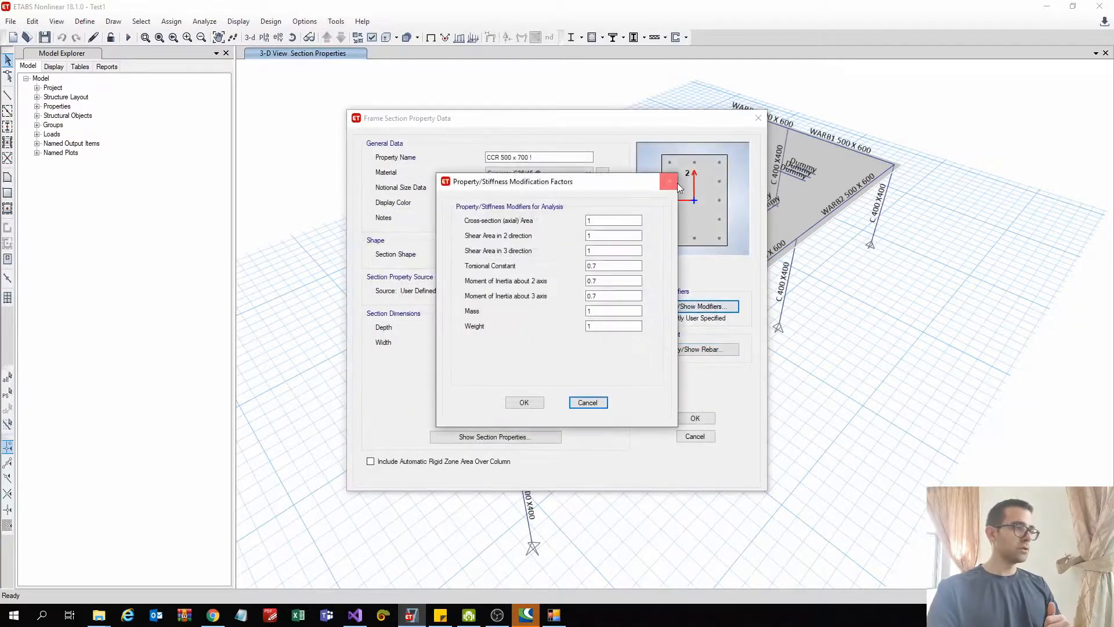
{"action": "left_click", "coordinate": [677, 180]}
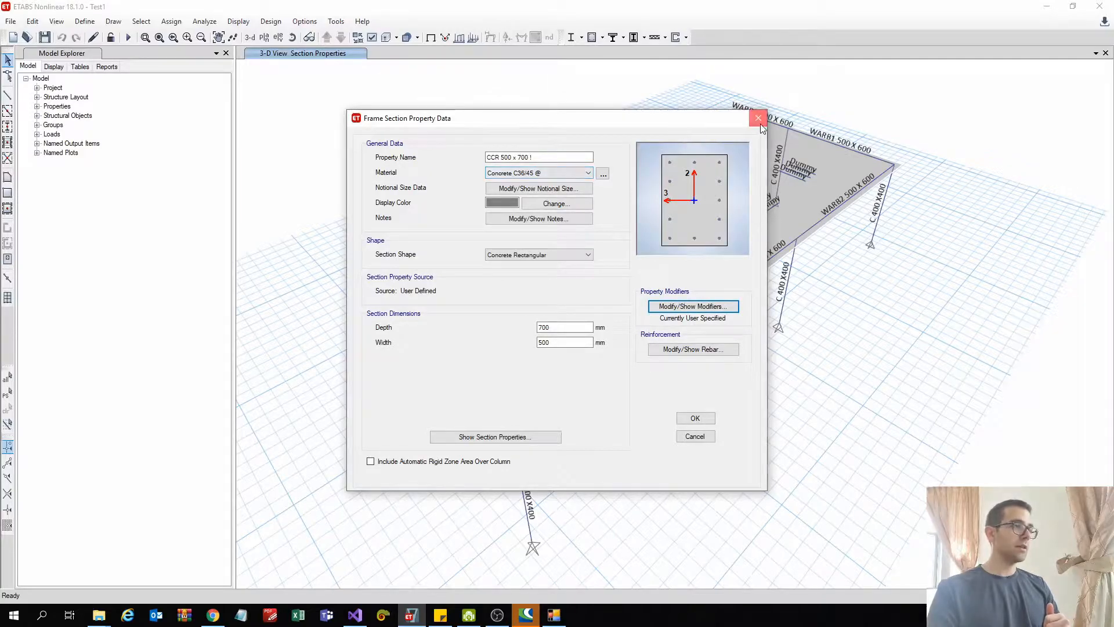
{"action": "key", "text": "Escape"}
{"action": "left_click", "coordinate": [715, 157]}
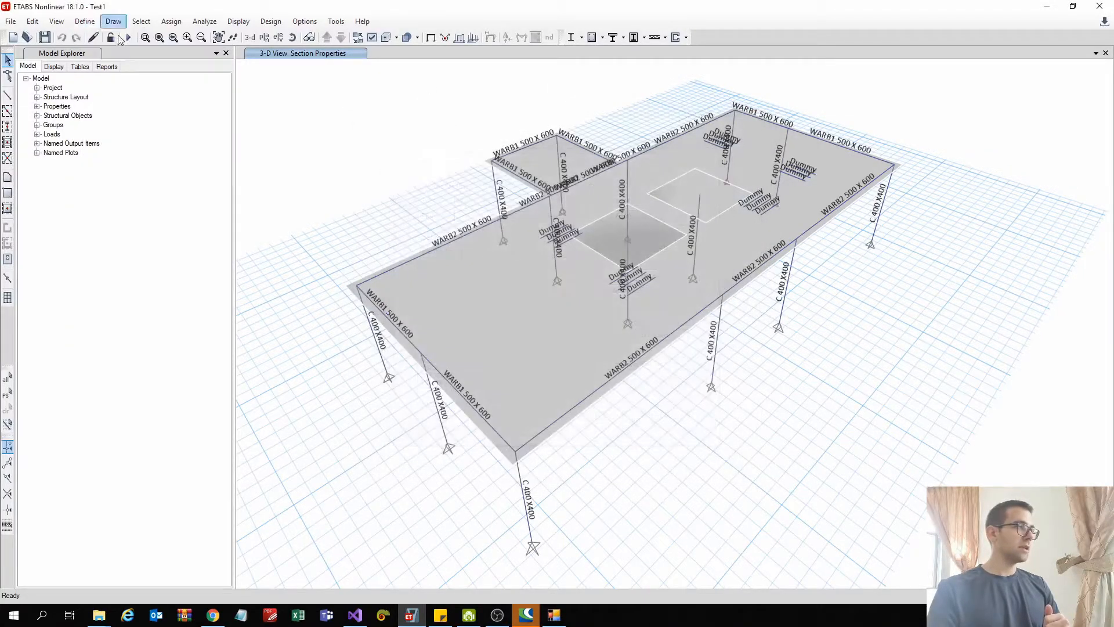
{"action": "left_click", "coordinate": [84, 21]}
{"action": "mouse_move", "coordinate": [122, 55]}
{"action": "left_click", "coordinate": [270, 55]}
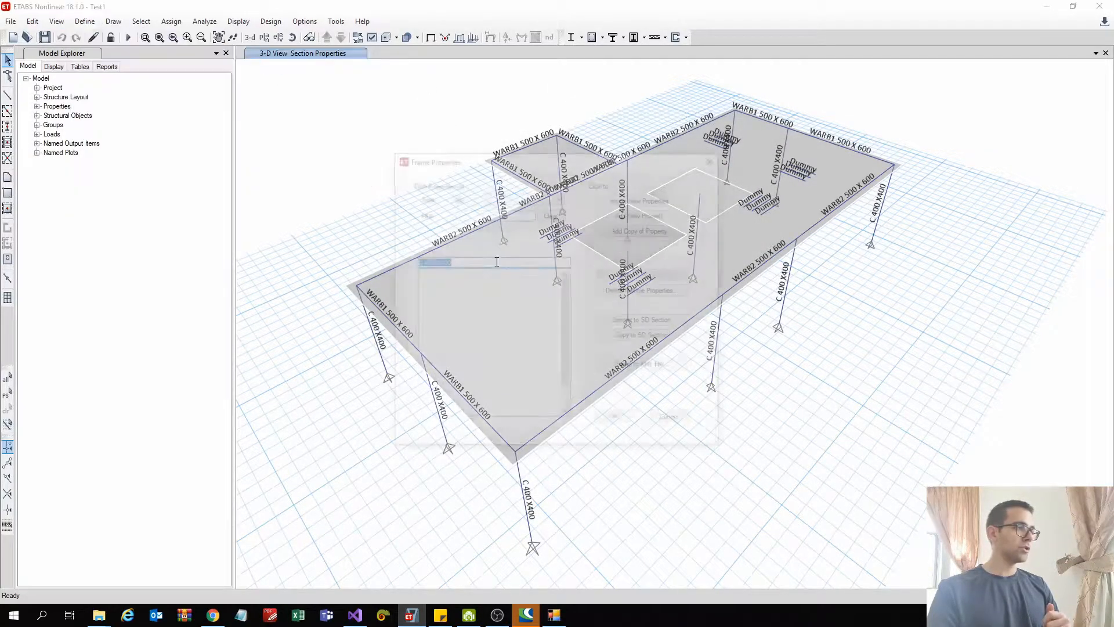
{"action": "left_click", "coordinate": [715, 157]}
Examine the Concrete C36/45 @ material's properties and its specified compressive strength in the design data.
{"action": "left_click", "coordinate": [85, 21]}
{"action": "left_click", "coordinate": [111, 32]}
{"action": "double_click", "coordinate": [472, 288]}
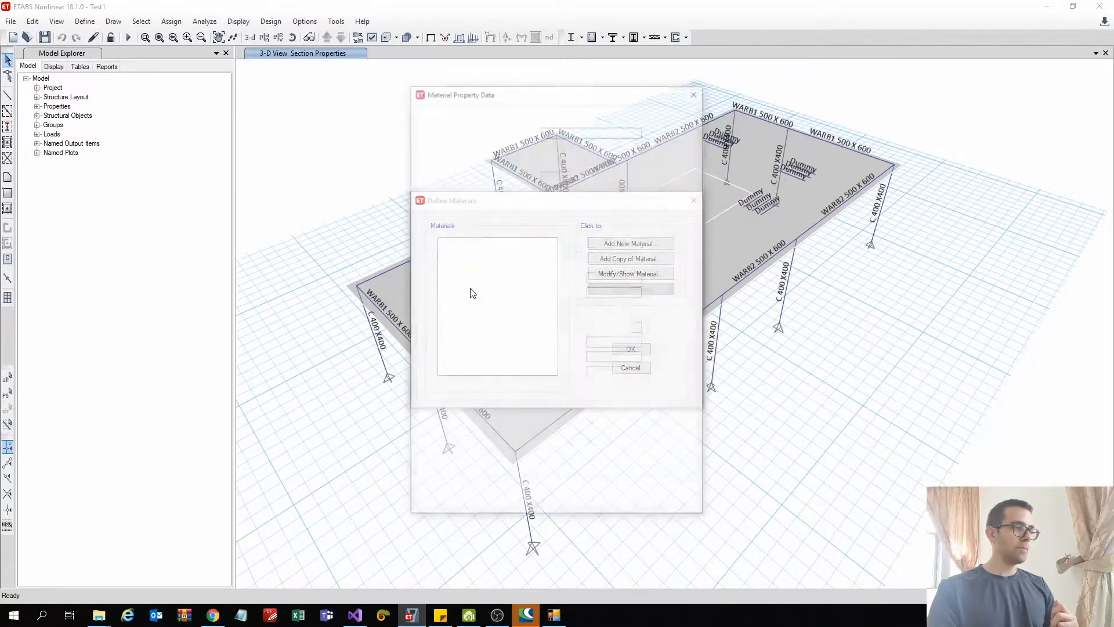
{"action": "left_click", "coordinate": [606, 377]}
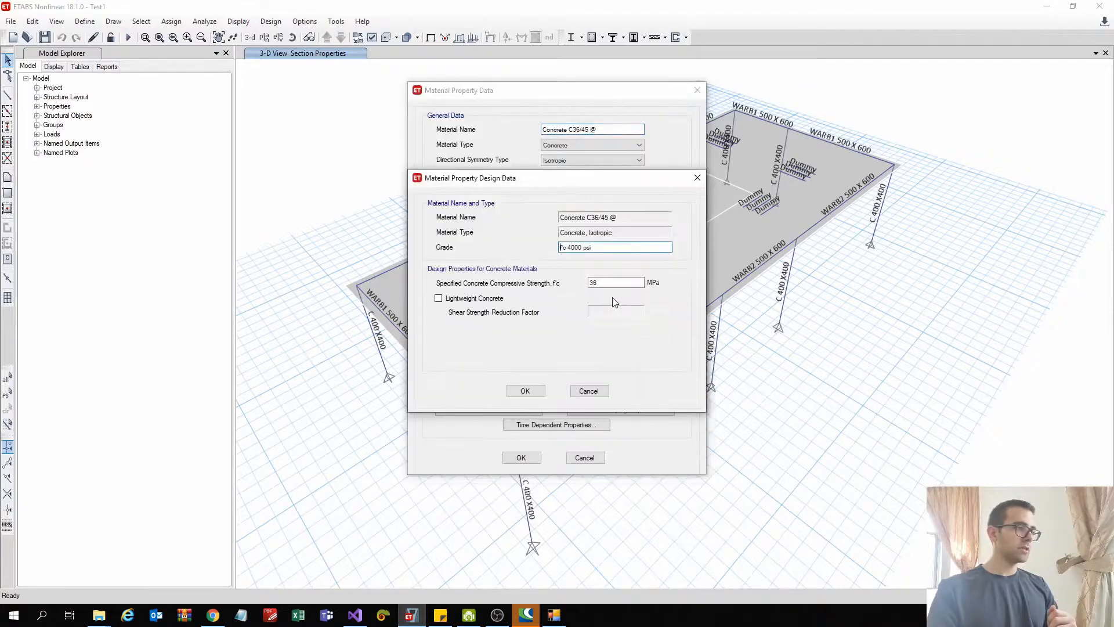
{"action": "left_click", "coordinate": [695, 179]}
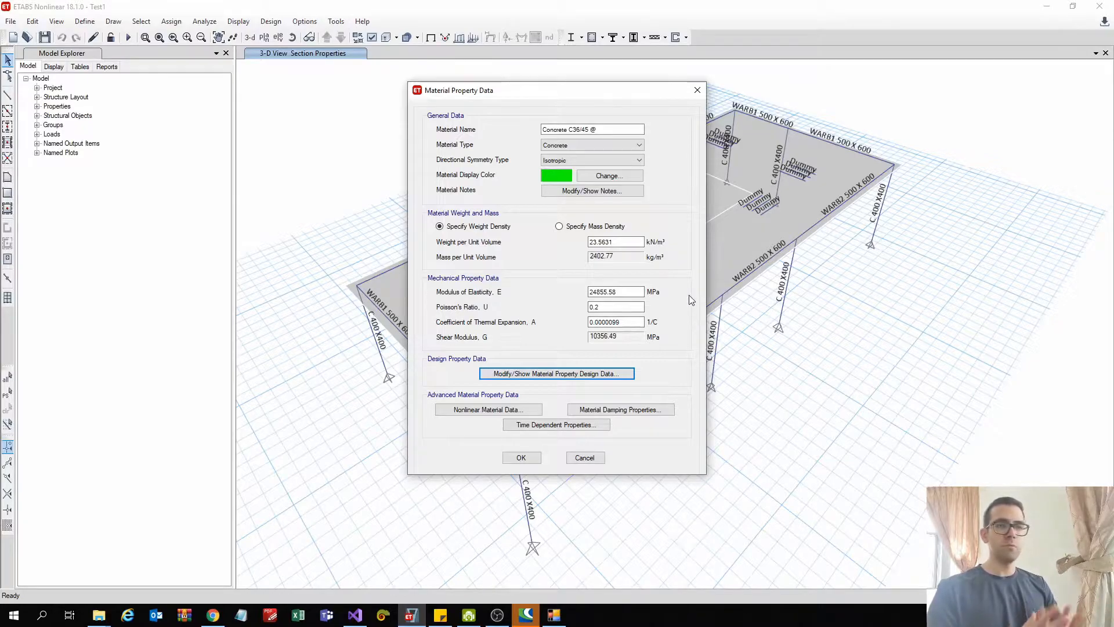
{"action": "left_click", "coordinate": [697, 90]}
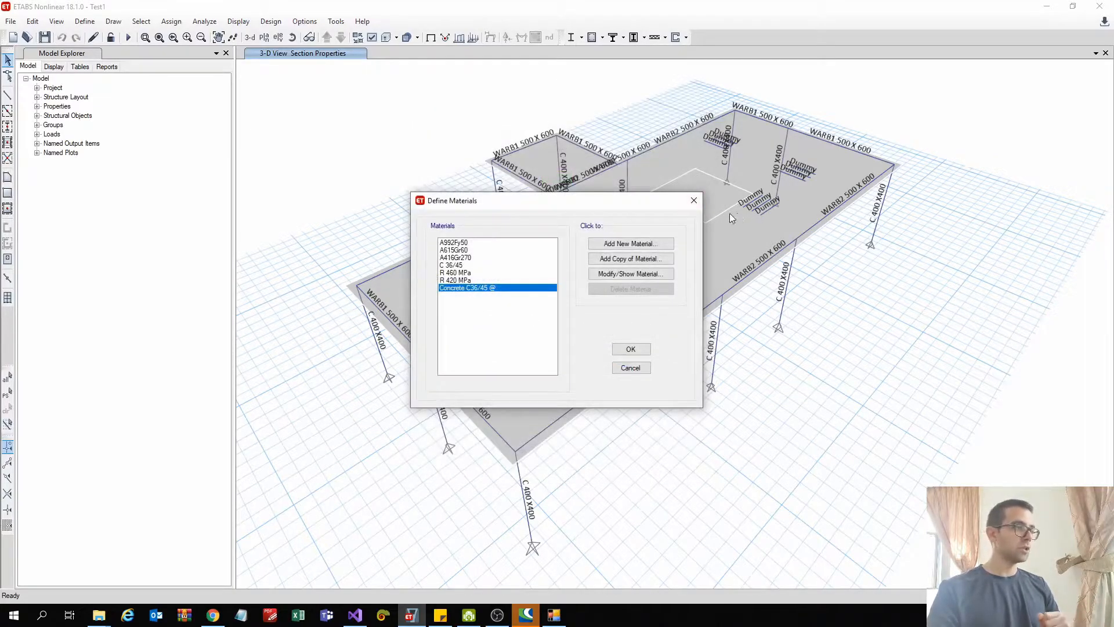
Create an Auto Select List frame property for concrete design that includes the exported rectangular CCR sections from CCR 400 x 400 ! onward.
{"action": "left_click", "coordinate": [693, 200]}
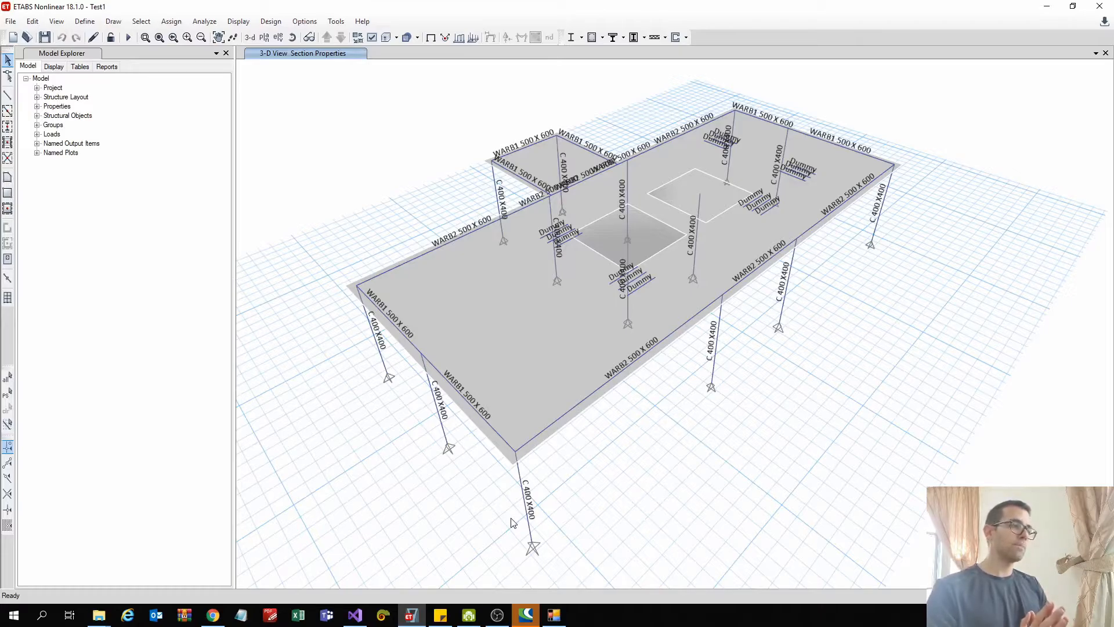
{"action": "left_click", "coordinate": [85, 21]}
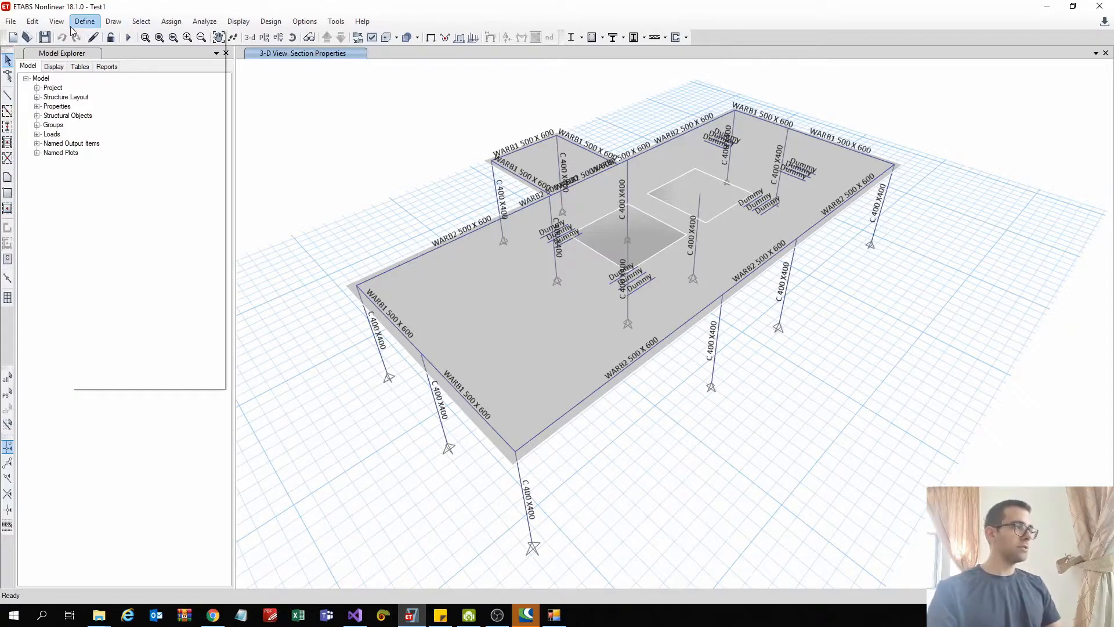
{"action": "mouse_move", "coordinate": [105, 54]}
{"action": "left_click", "coordinate": [279, 56]}
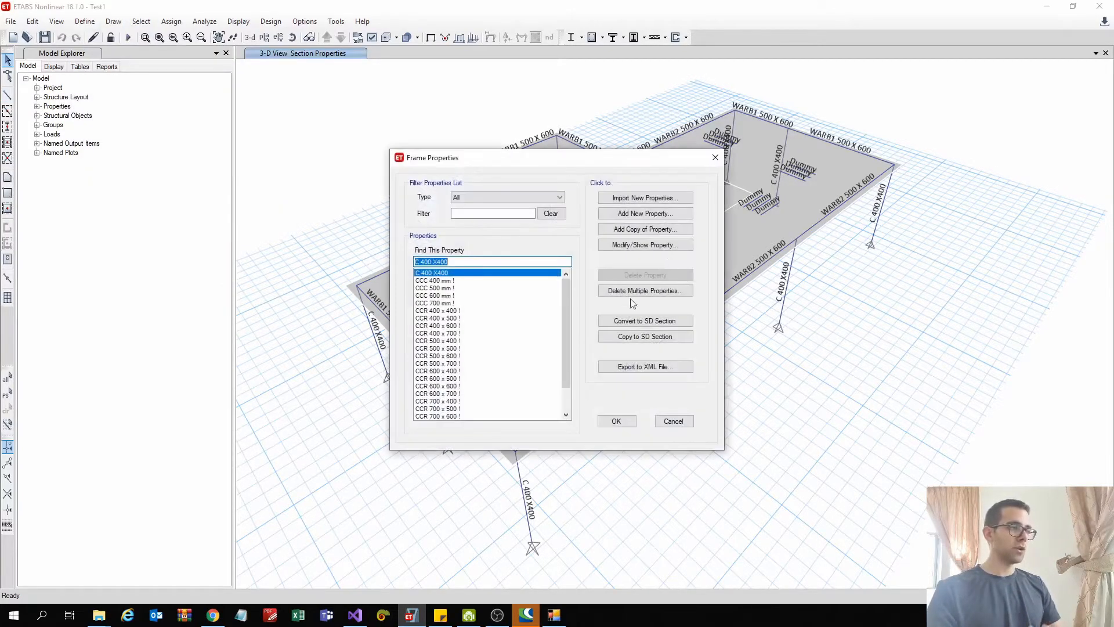
{"action": "left_click", "coordinate": [636, 214]}
{"action": "left_click", "coordinate": [465, 355]}
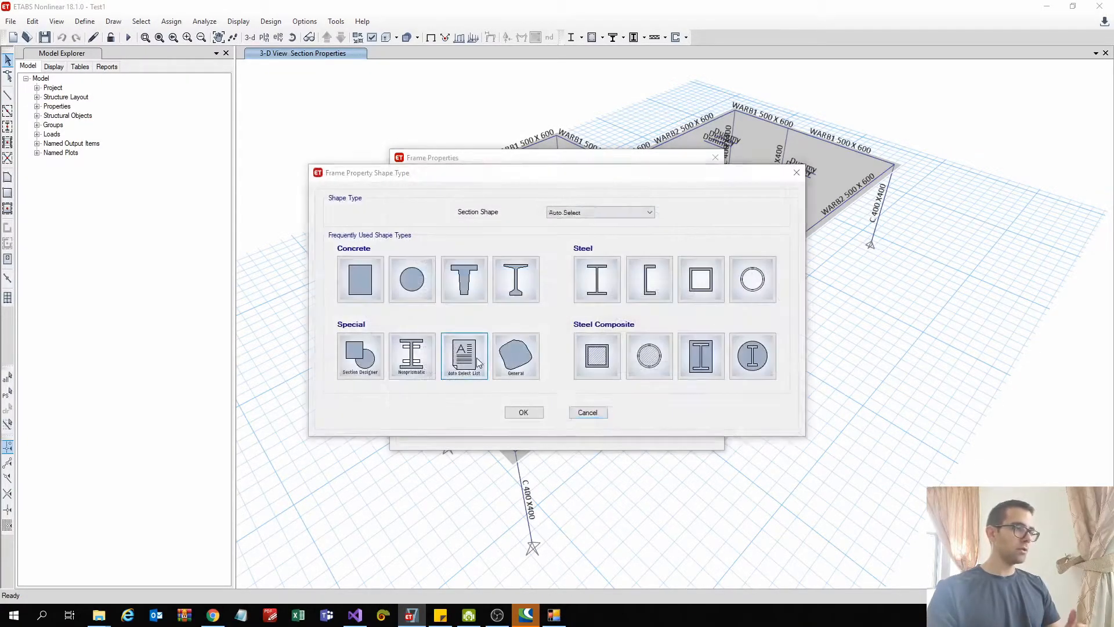
{"action": "left_click", "coordinate": [552, 131]}
{"action": "left_click", "coordinate": [550, 148]}
{"action": "left_click_drag", "start_coordinate": [426, 329], "coordinate": [447, 418]}
{"action": "left_click", "coordinate": [556, 310]}
{"action": "left_click", "coordinate": [526, 511]}
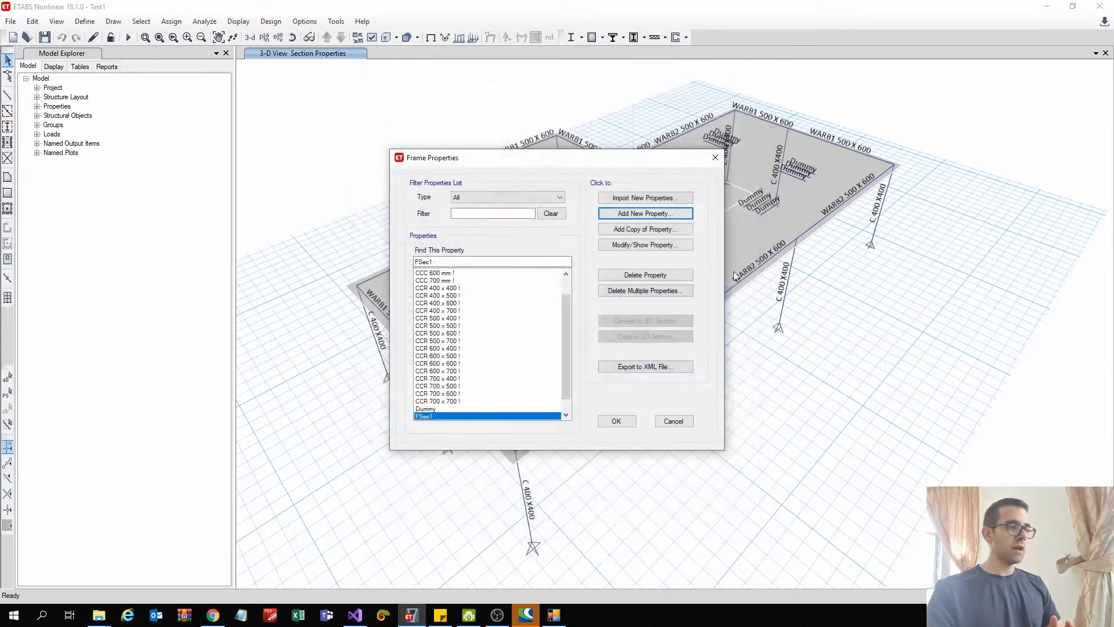
{"action": "left_click", "coordinate": [615, 422]}
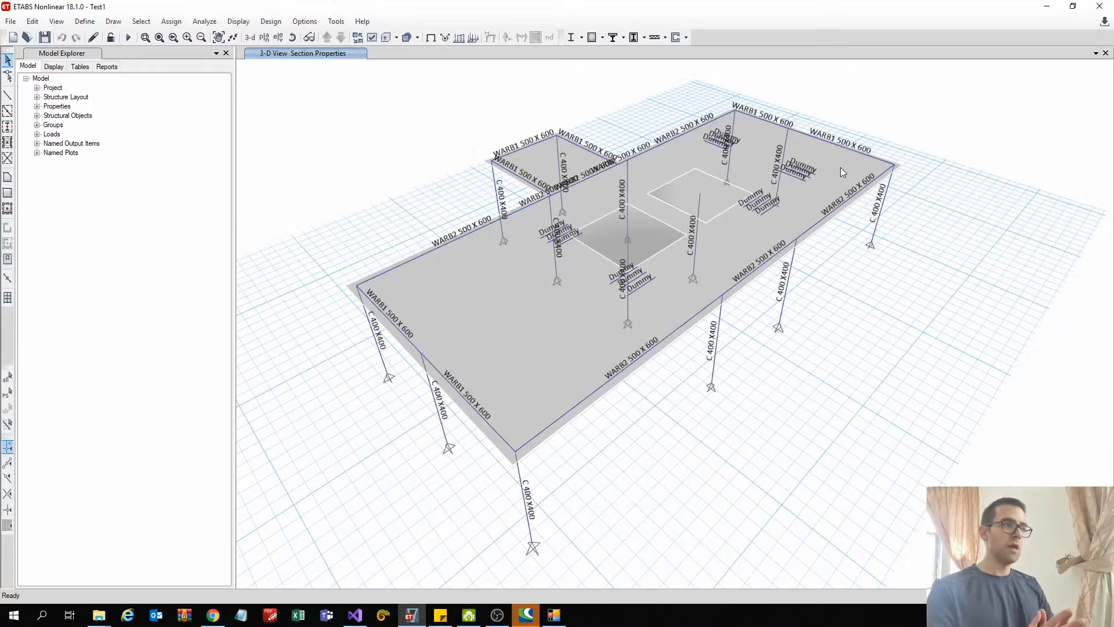
Select all columns by object type and show only the selected objects in the 3-D view.
{"action": "left_click", "coordinate": [141, 21]}
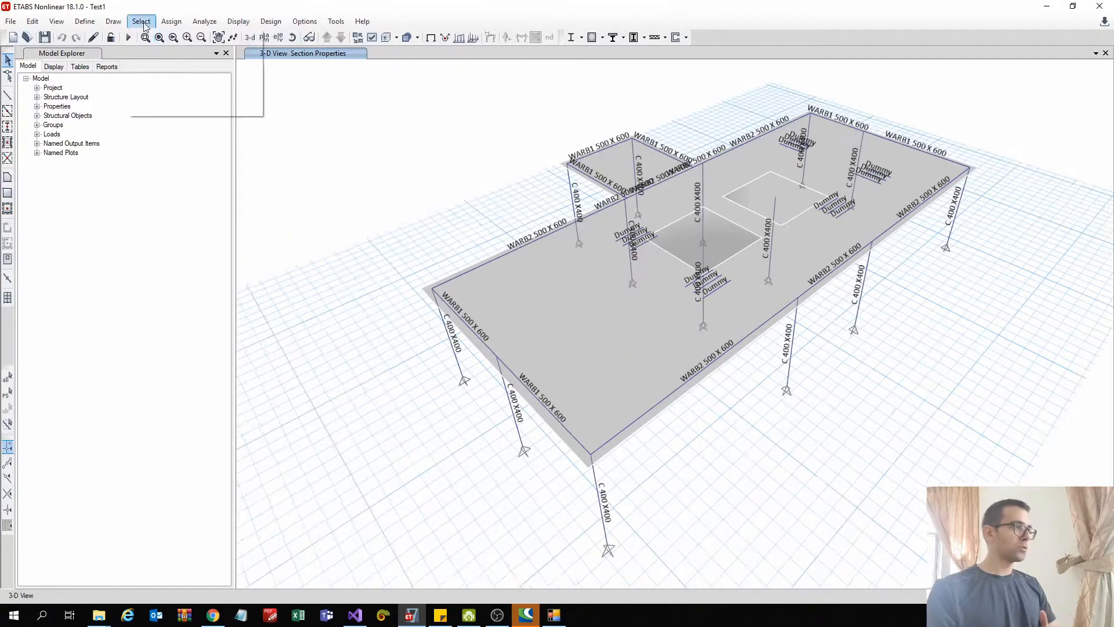
{"action": "mouse_move", "coordinate": [159, 36]}
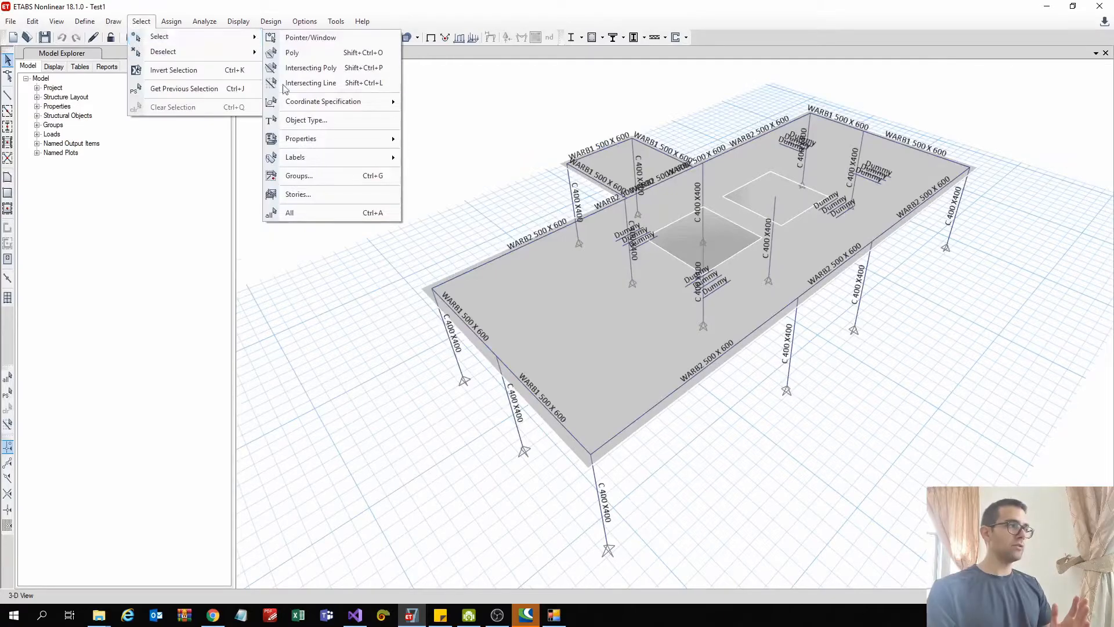
{"action": "left_click", "coordinate": [311, 118]}
{"action": "left_click", "coordinate": [500, 230]}
{"action": "left_click", "coordinate": [510, 407]}
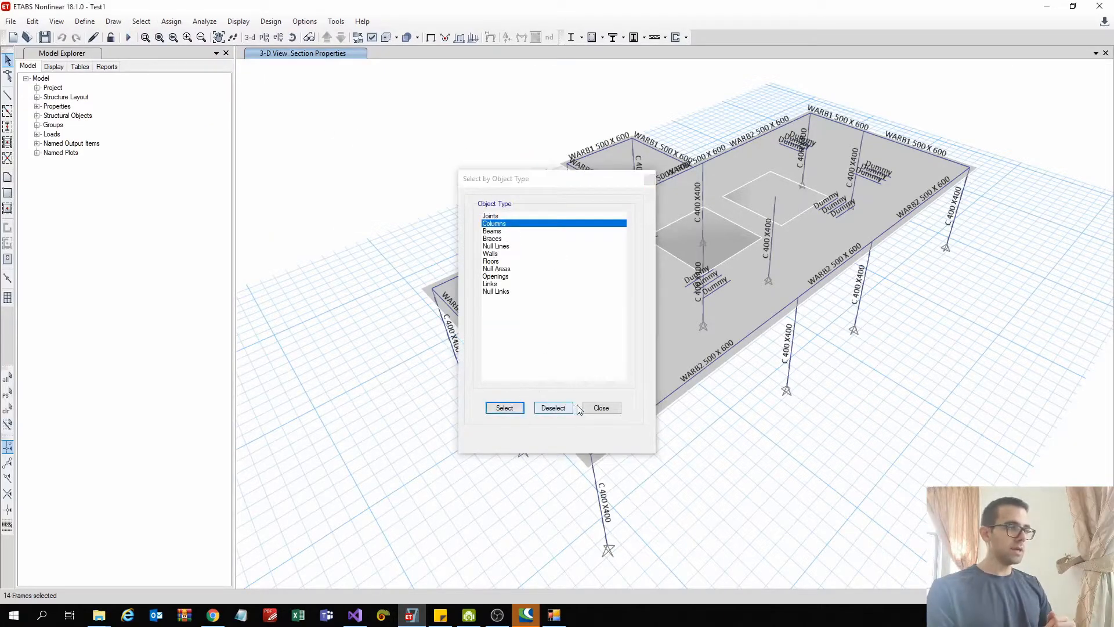
{"action": "left_click", "coordinate": [601, 407]}
{"action": "right_click", "coordinate": [520, 303]}
{"action": "left_click", "coordinate": [519, 305]}
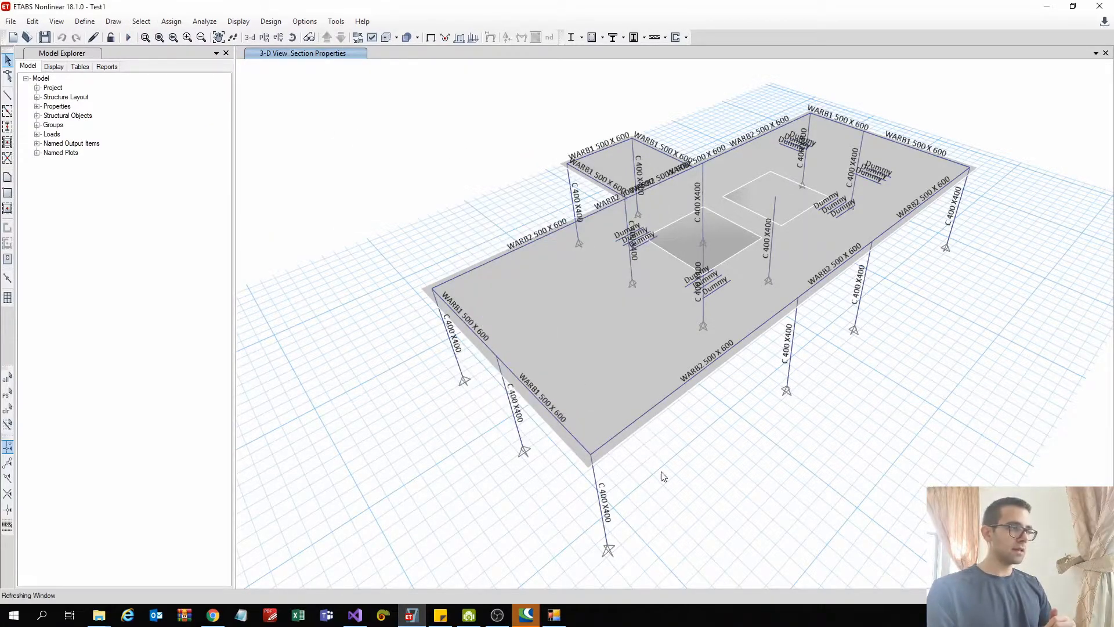
Select the seven columns in the front half of the model and assign them the frame section CCR 500 x 600 !
{"action": "left_click_drag", "start_coordinate": [474, 351], "coordinate": [413, 356]}
{"action": "left_click_drag", "start_coordinate": [573, 435], "coordinate": [464, 424]}
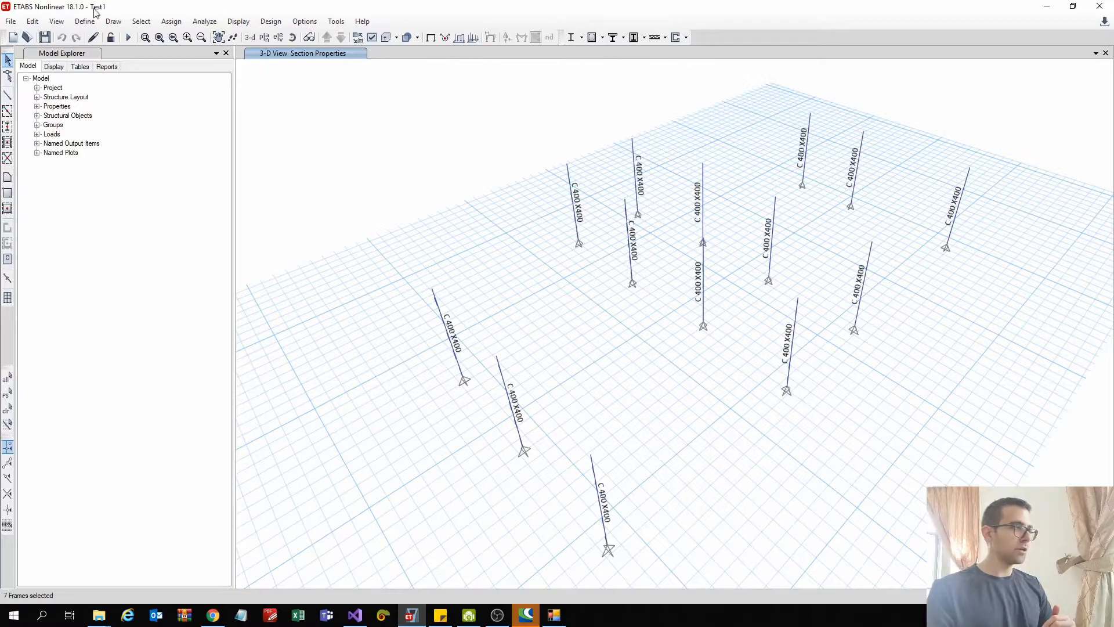
{"action": "left_click", "coordinate": [170, 21]}
{"action": "mouse_move", "coordinate": [186, 48]}
{"action": "left_click", "coordinate": [371, 51]}
{"action": "scroll", "coordinate": [485, 381], "scroll_direction": "down", "scroll_amount": 2}
{"action": "scroll", "coordinate": [485, 380], "scroll_direction": "up", "scroll_amount": 2}
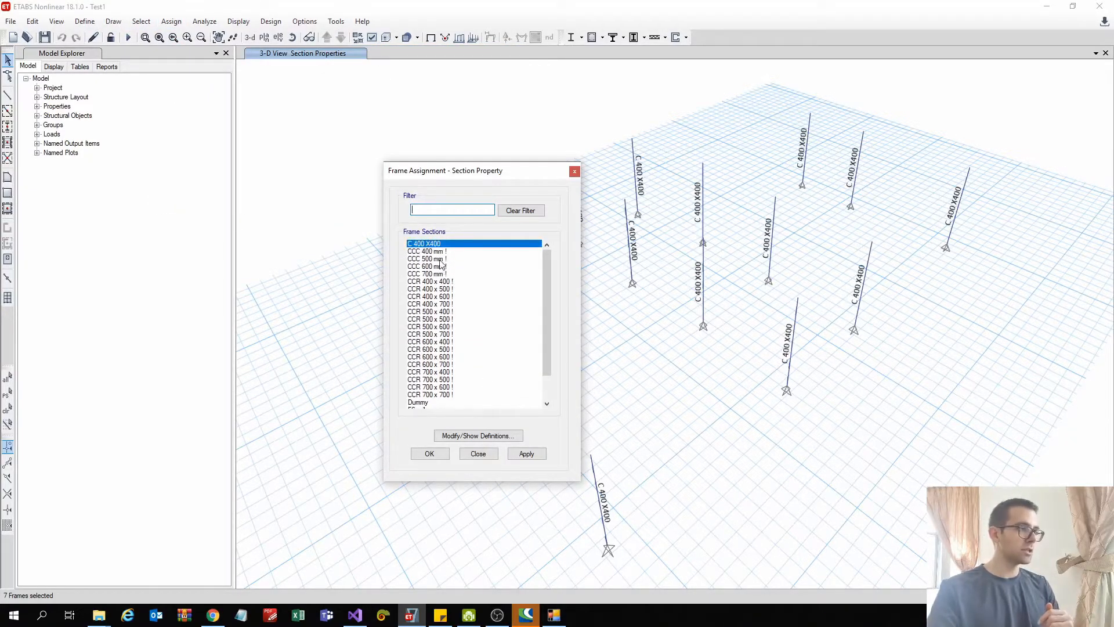
{"action": "left_click", "coordinate": [444, 326]}
{"action": "left_click", "coordinate": [524, 452]}
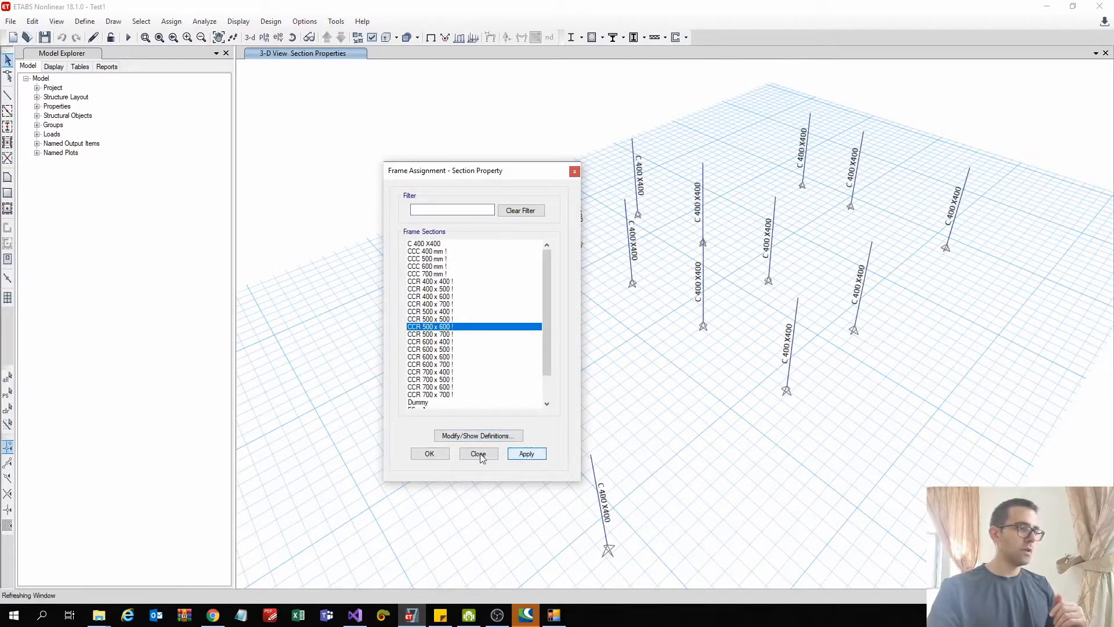
{"action": "left_click", "coordinate": [477, 454]}
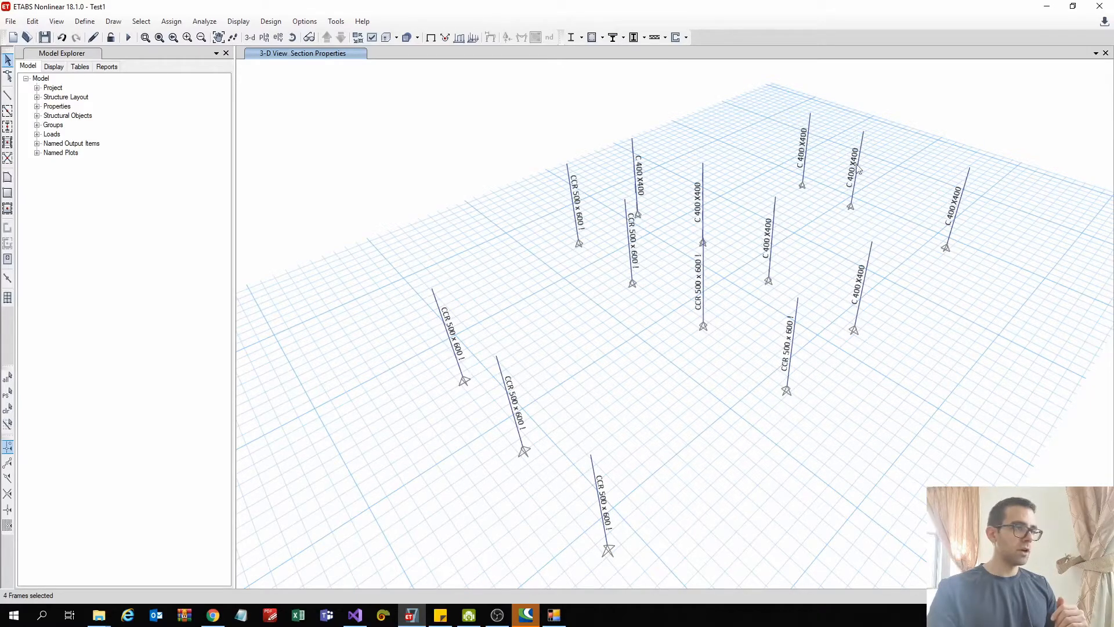
Select the remaining seven C 400 X400 columns and assign them the frame section CCC 600 mm !
{"action": "left_click_drag", "start_coordinate": [795, 259], "coordinate": [755, 242]}
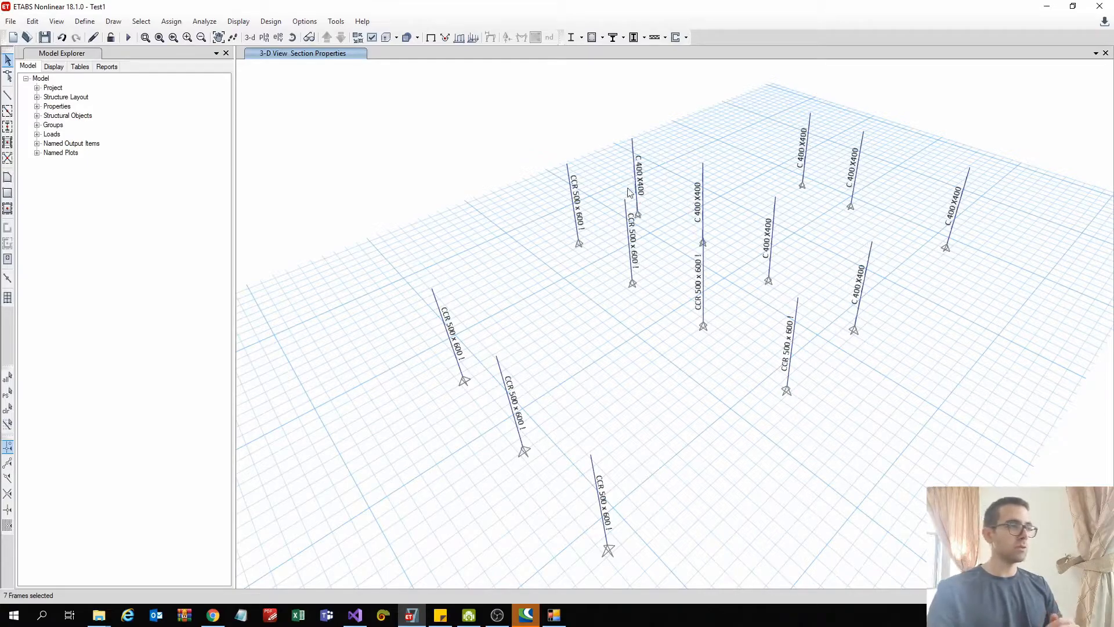
{"action": "left_click", "coordinate": [171, 21]}
{"action": "mouse_move", "coordinate": [235, 57]}
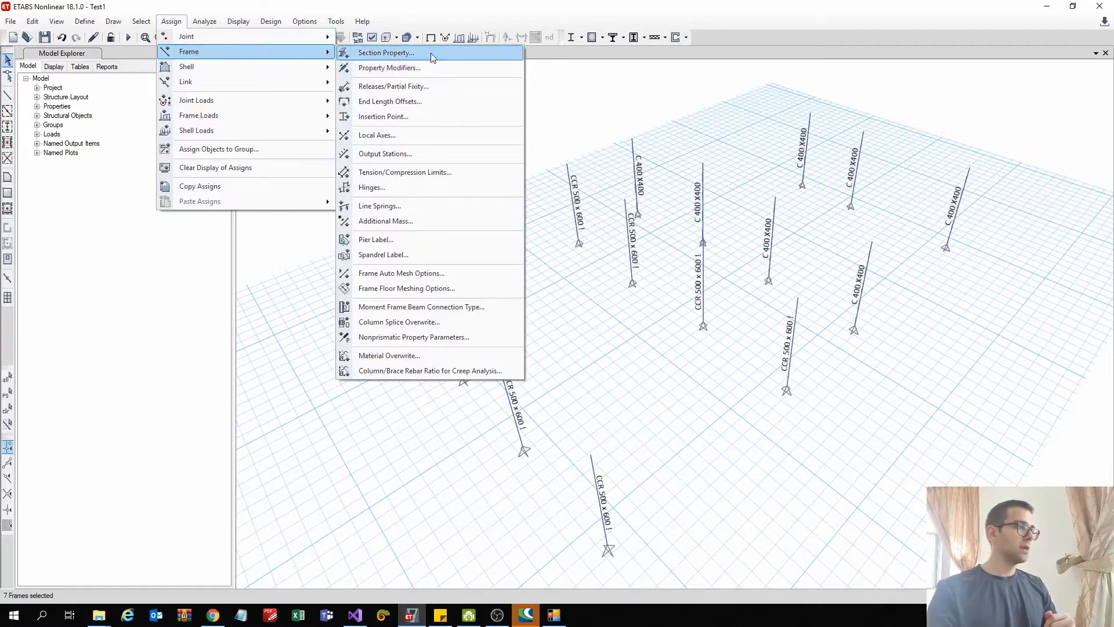
{"action": "left_click", "coordinate": [384, 53]}
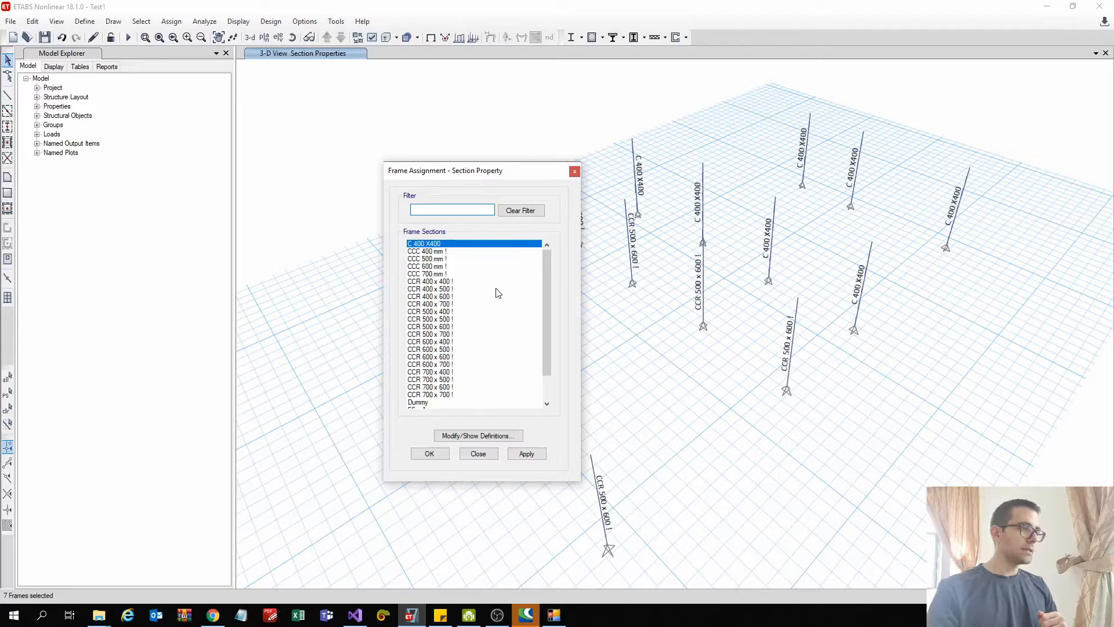
{"action": "scroll", "coordinate": [463, 318], "scroll_direction": "down", "scroll_amount": 3}
{"action": "scroll", "coordinate": [468, 372], "scroll_direction": "up", "scroll_amount": 3}
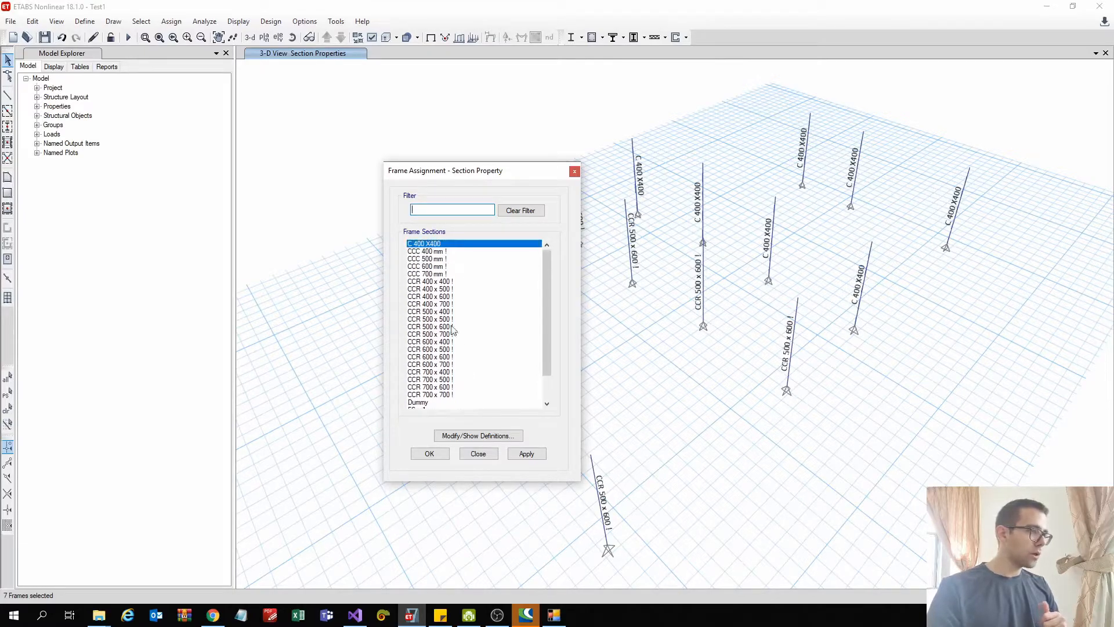
{"action": "left_click", "coordinate": [434, 266]}
{"action": "left_click", "coordinate": [527, 454]}
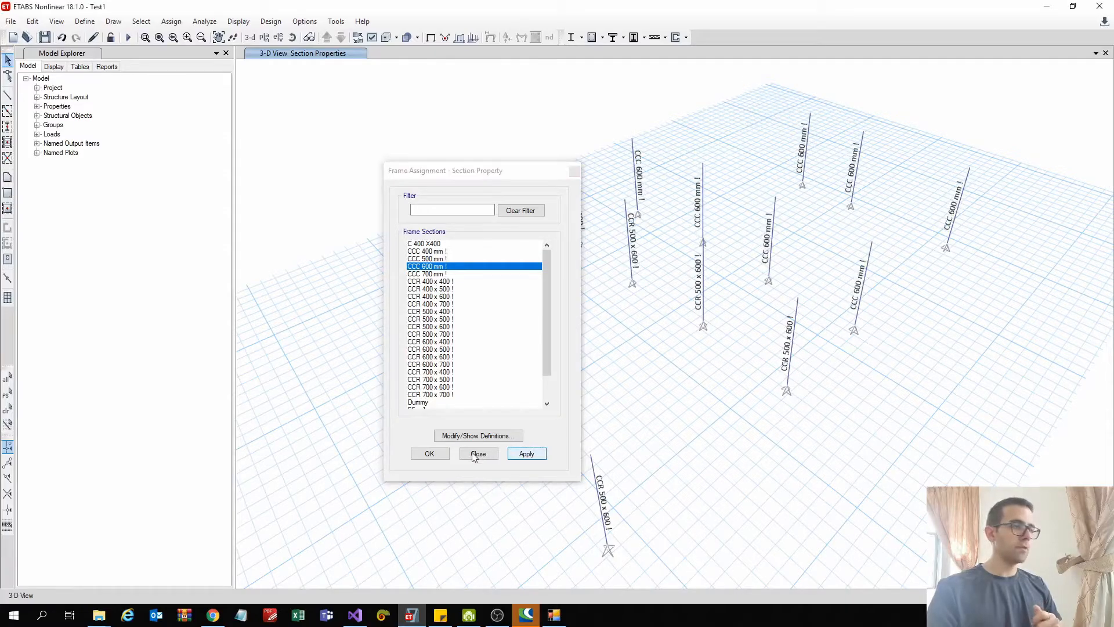
{"action": "left_click", "coordinate": [475, 456]}
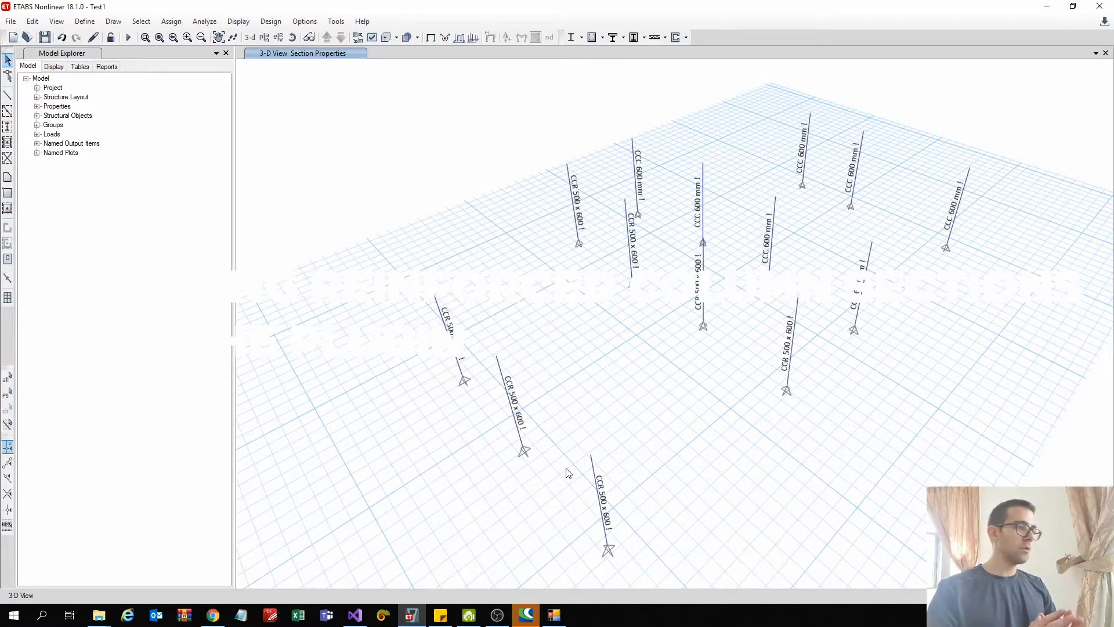
Switch to the Column Optimization add-in, refresh its imported tables and review the section property assignments.
{"action": "left_click", "coordinate": [554, 615]}
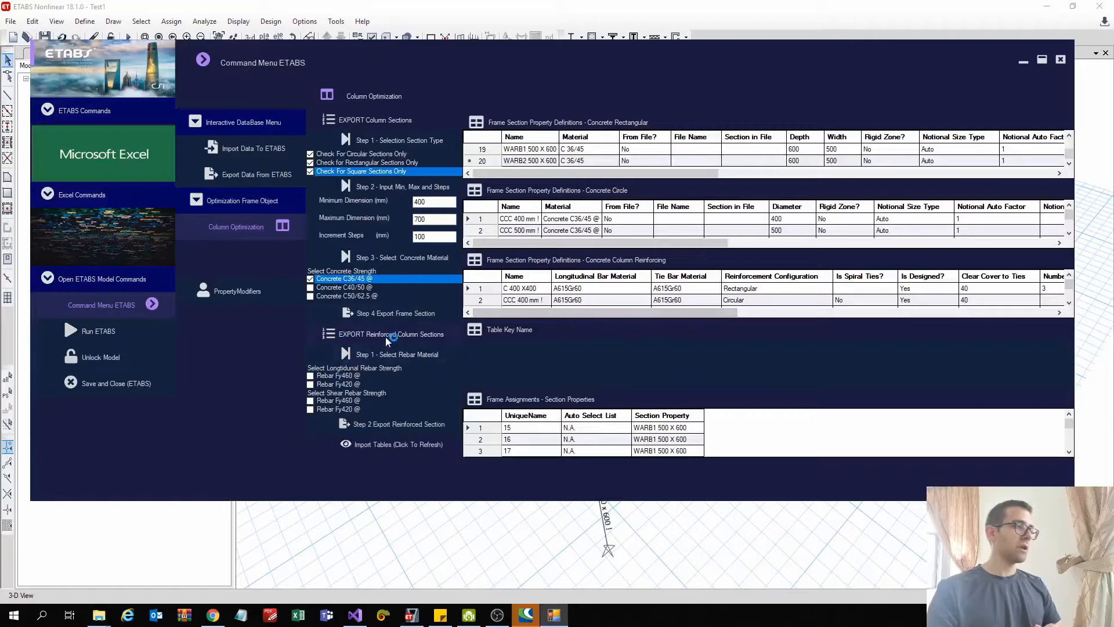
{"action": "left_click", "coordinate": [383, 444]}
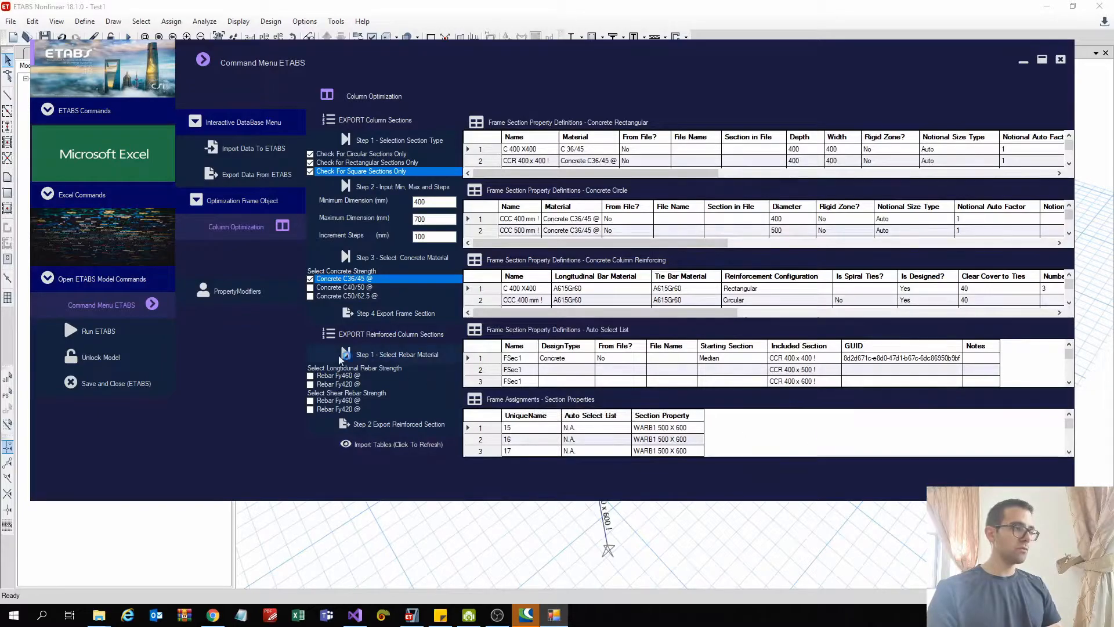
{"action": "scroll", "coordinate": [639, 435], "scroll_direction": "down", "scroll_amount": 14}
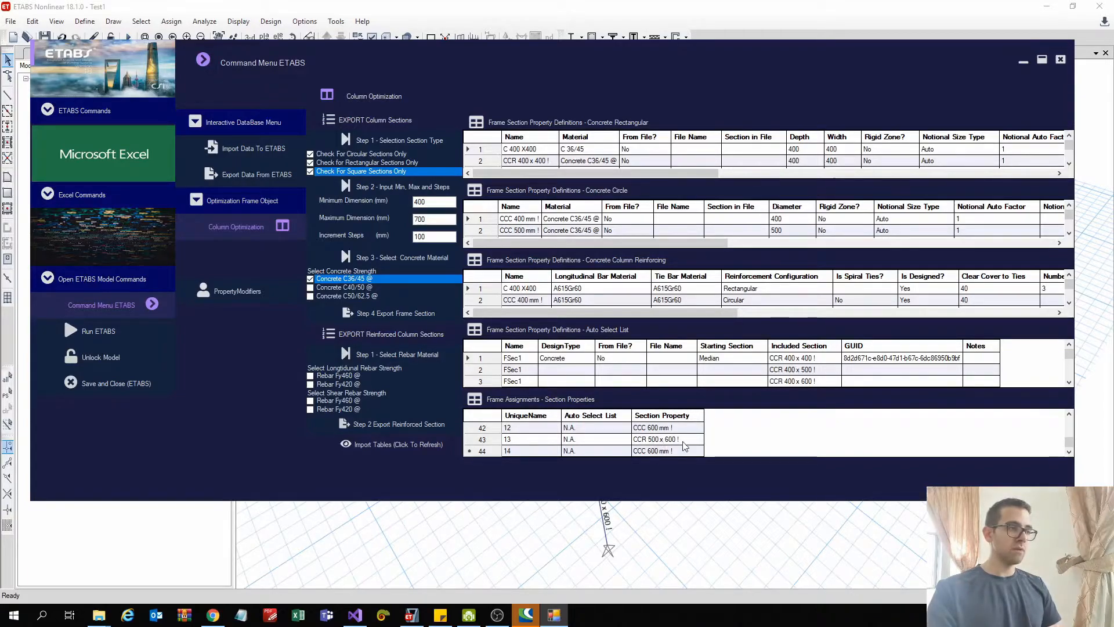
{"action": "scroll", "coordinate": [673, 441], "scroll_direction": "up", "scroll_amount": 4}
Export the reinforced column sections with Rebar Fy460 @ for longitudinal bars and Rebar Fy420 @ for shear bars.
{"action": "left_click", "coordinate": [333, 378]}
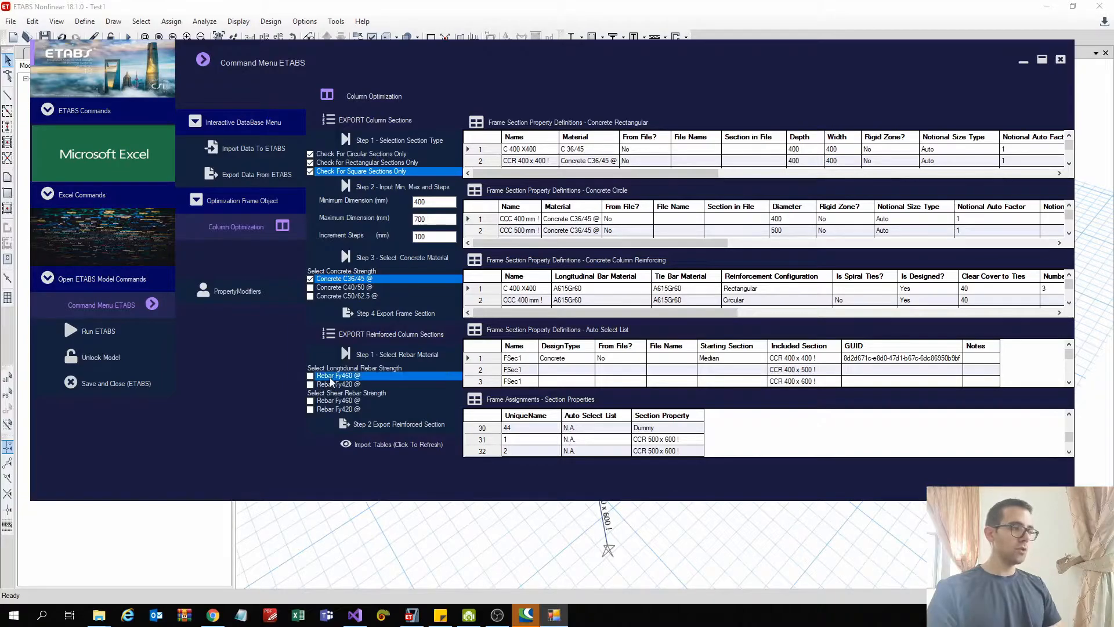
{"action": "left_click", "coordinate": [321, 409]}
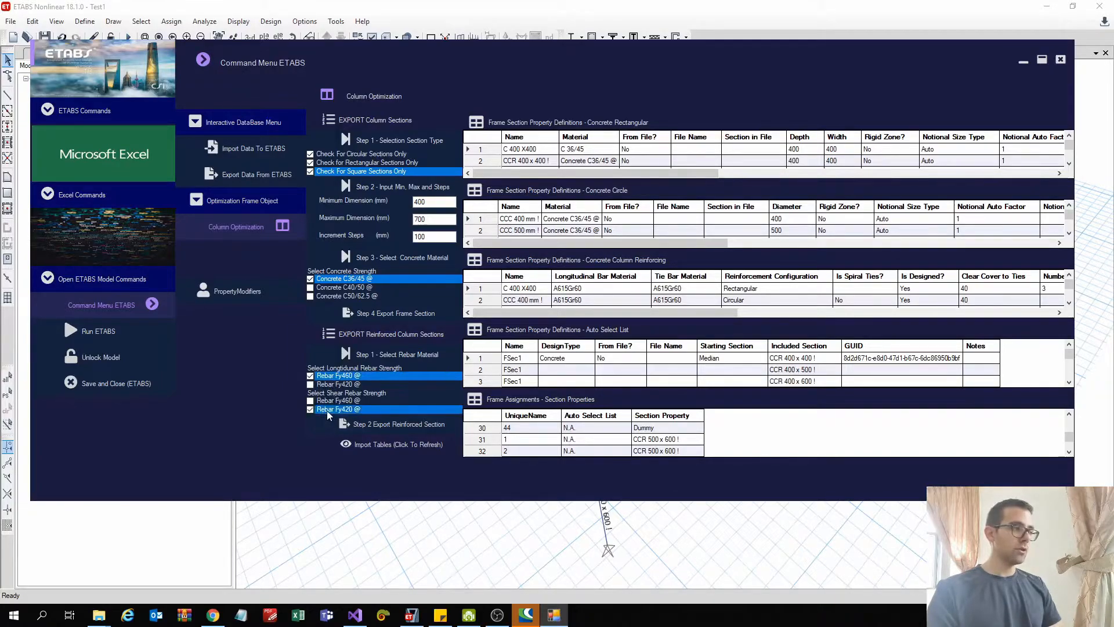
{"action": "left_click", "coordinate": [389, 425]}
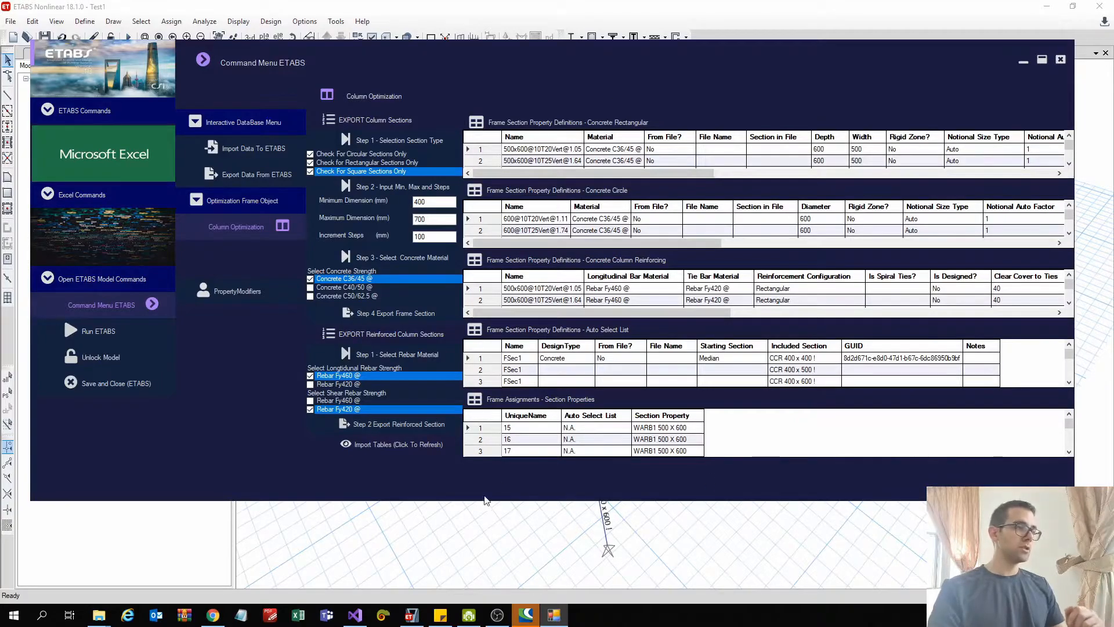
Look through the exported reinforced sections in the add-in's column reinforcing table and in the frame properties list in ETABS.
{"action": "scroll", "coordinate": [576, 298], "scroll_direction": "down", "scroll_amount": 7}
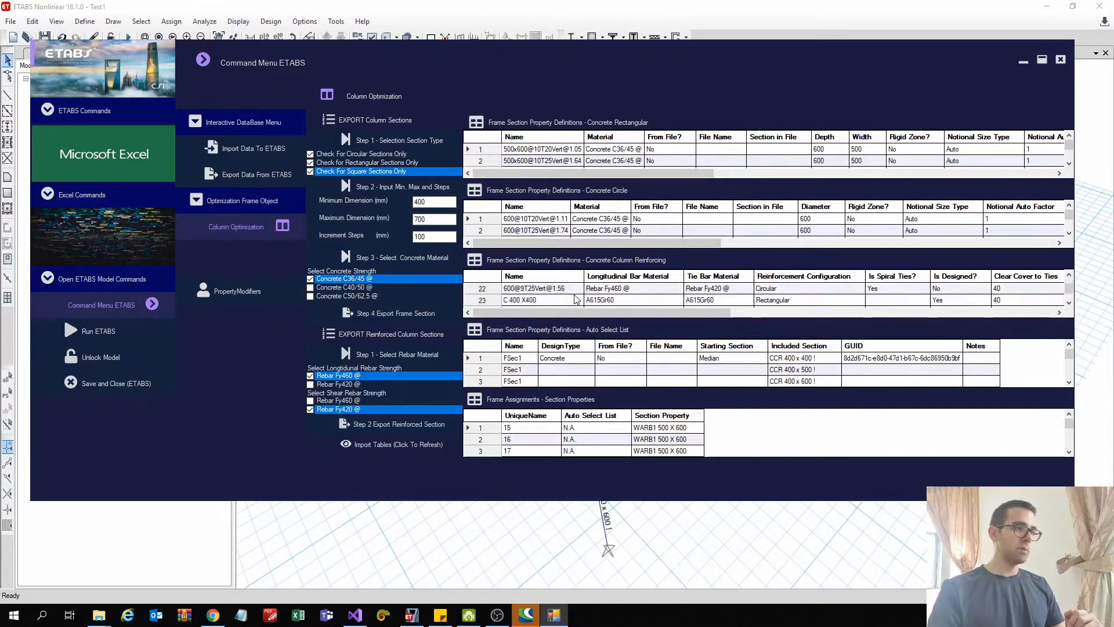
{"action": "left_click", "coordinate": [466, 515]}
{"action": "left_click", "coordinate": [85, 21]}
{"action": "mouse_move", "coordinate": [108, 55]}
{"action": "left_click", "coordinate": [256, 60]}
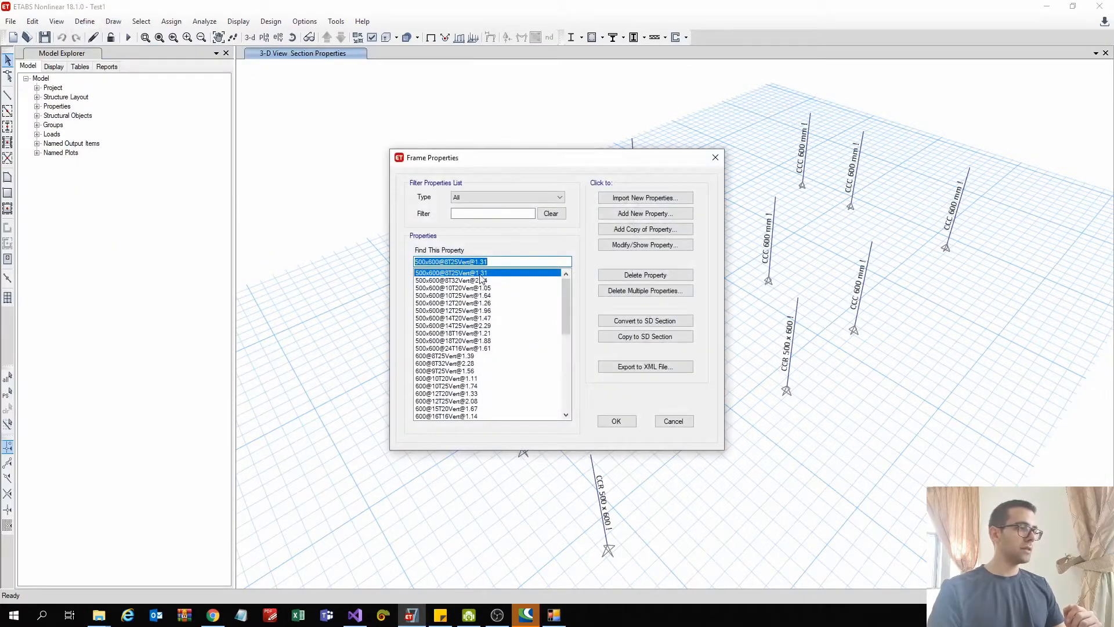
{"action": "scroll", "coordinate": [479, 345], "scroll_direction": "down", "scroll_amount": 2}
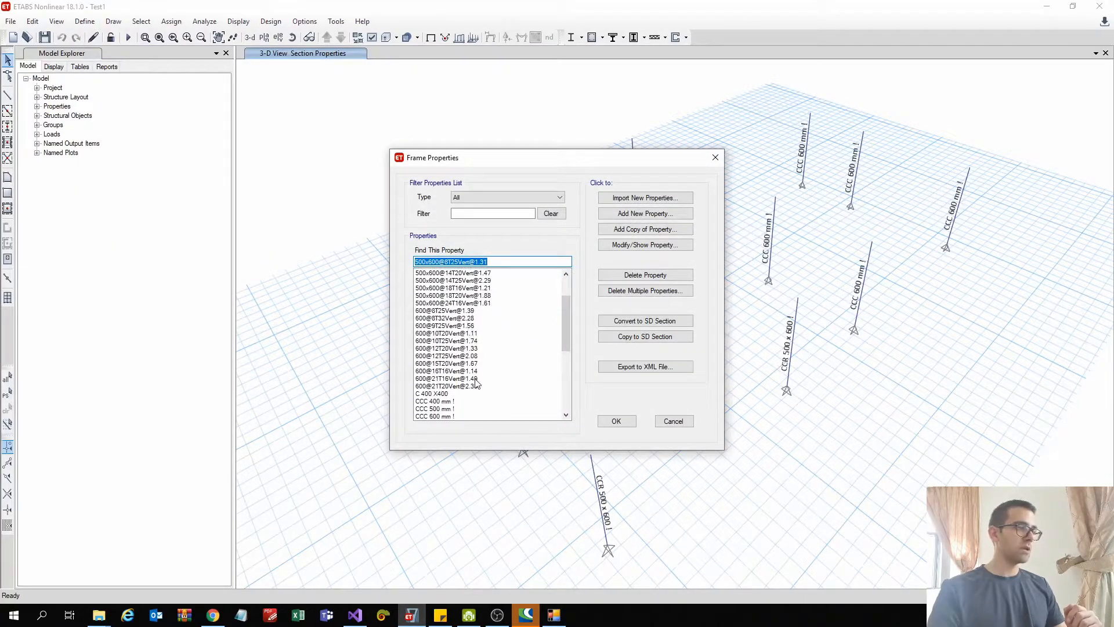
{"action": "scroll", "coordinate": [443, 291], "scroll_direction": "up", "scroll_amount": 2}
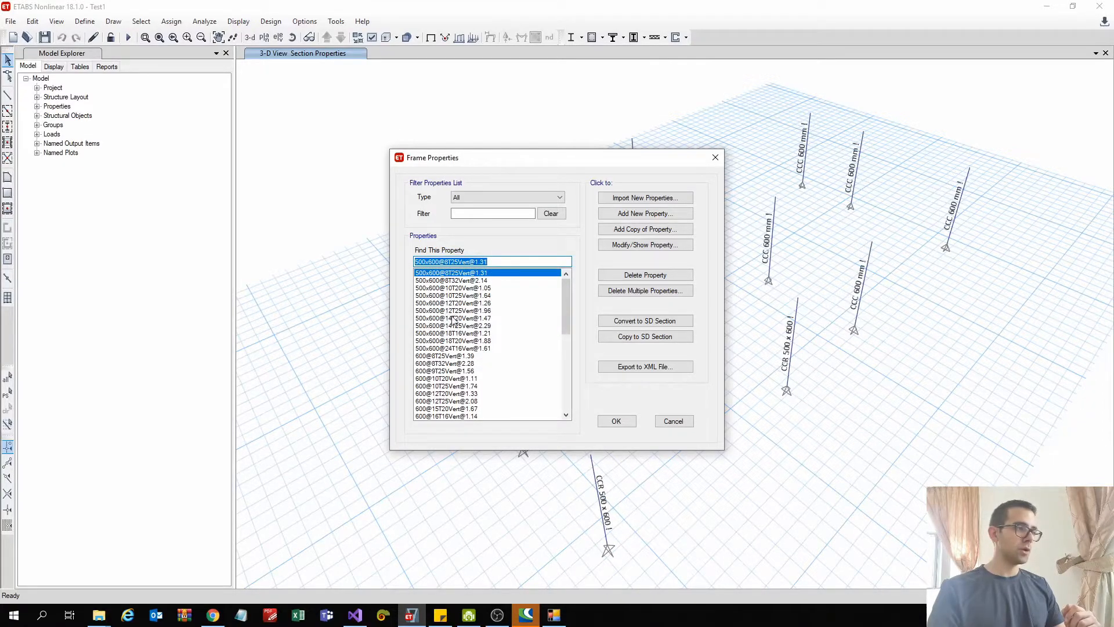
{"action": "left_click", "coordinate": [453, 312]}
{"action": "double_click", "coordinate": [450, 312]}
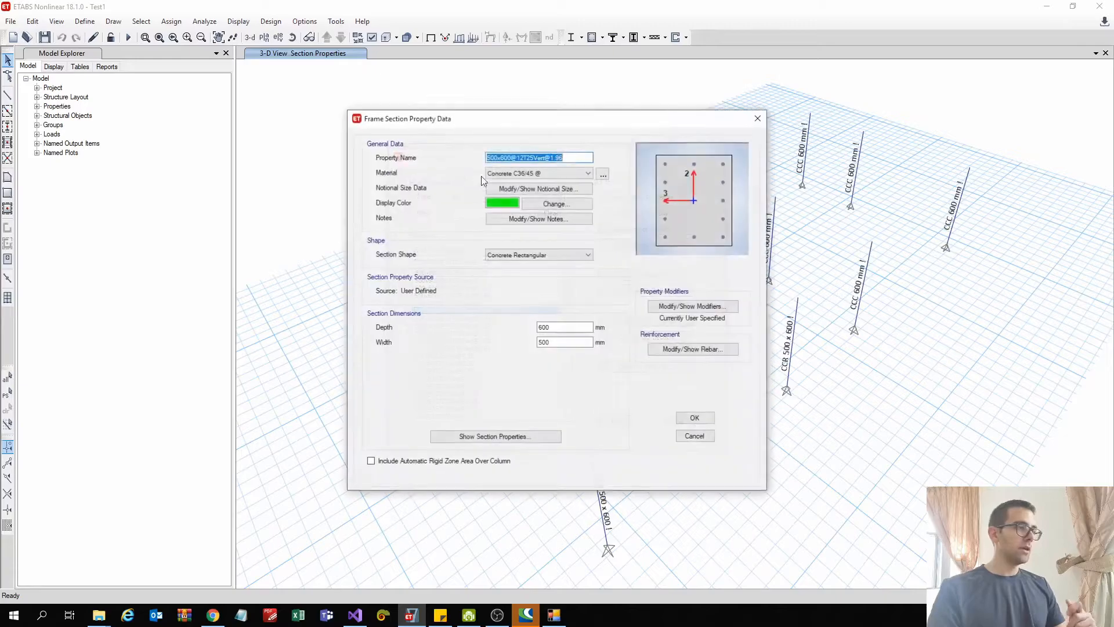
{"action": "left_click", "coordinate": [520, 158]}
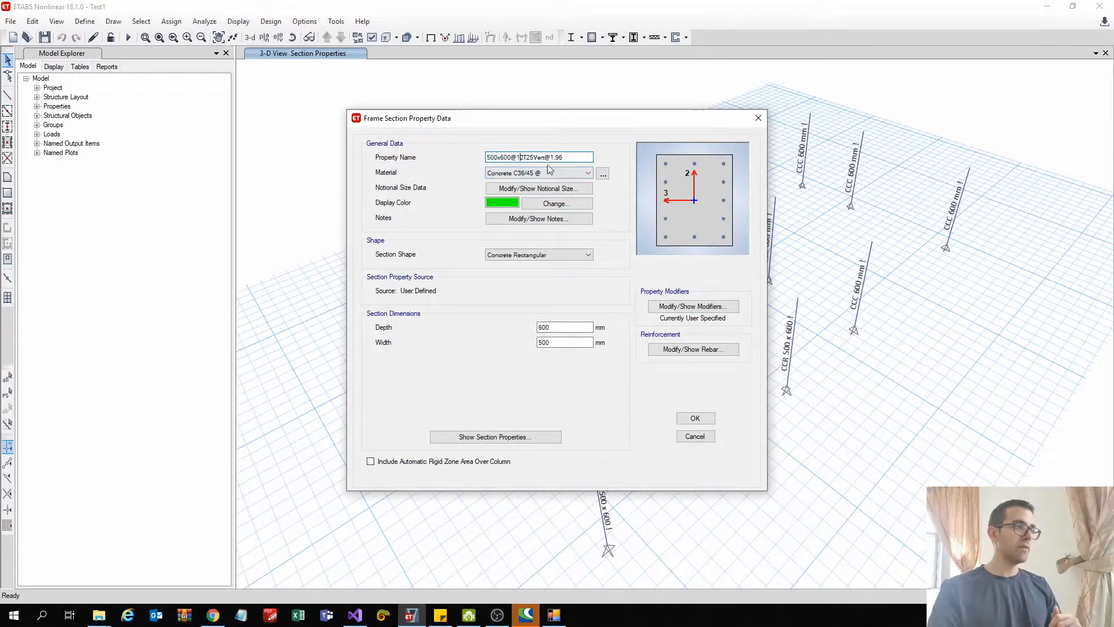
{"action": "left_click_drag", "start_coordinate": [564, 157], "coordinate": [551, 158]}
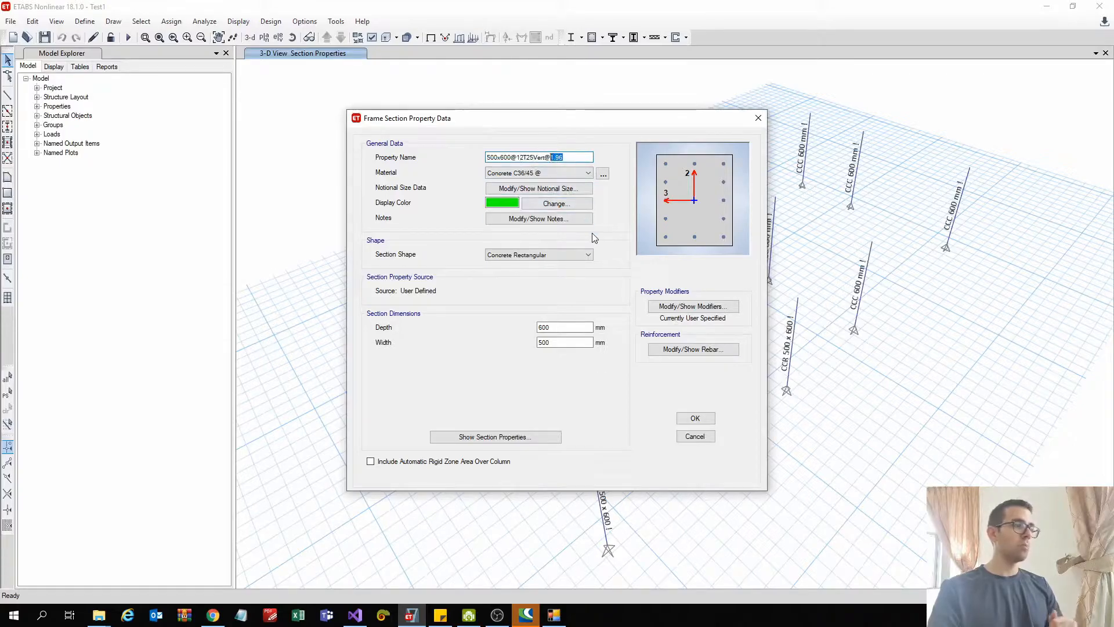
{"action": "left_click", "coordinate": [678, 351]}
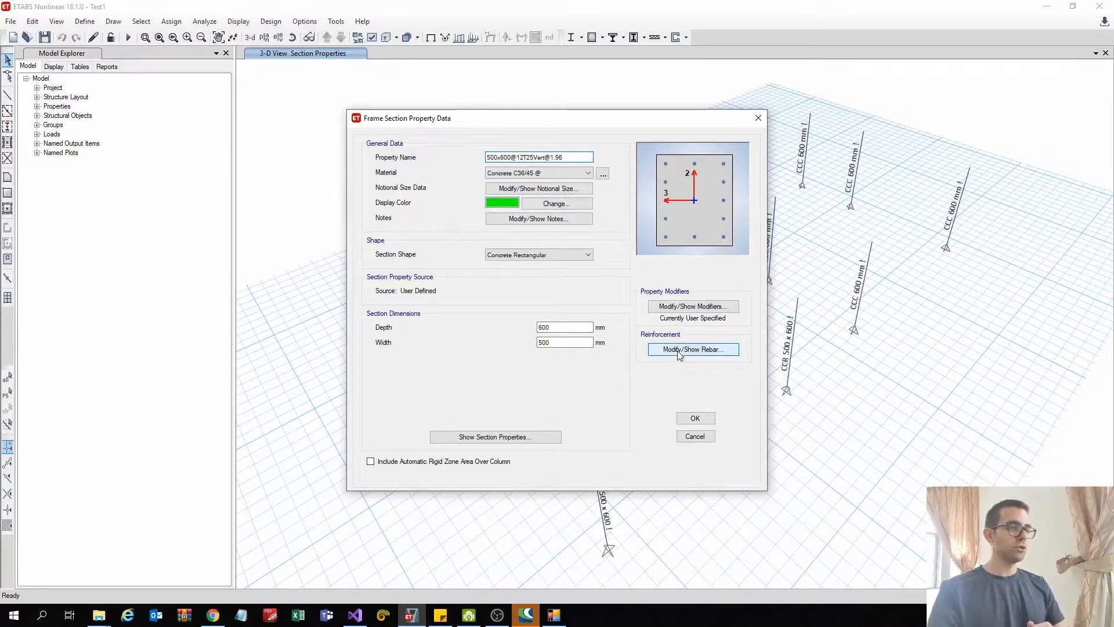
{"action": "left_click_drag", "start_coordinate": [604, 140], "coordinate": [313, 134]}
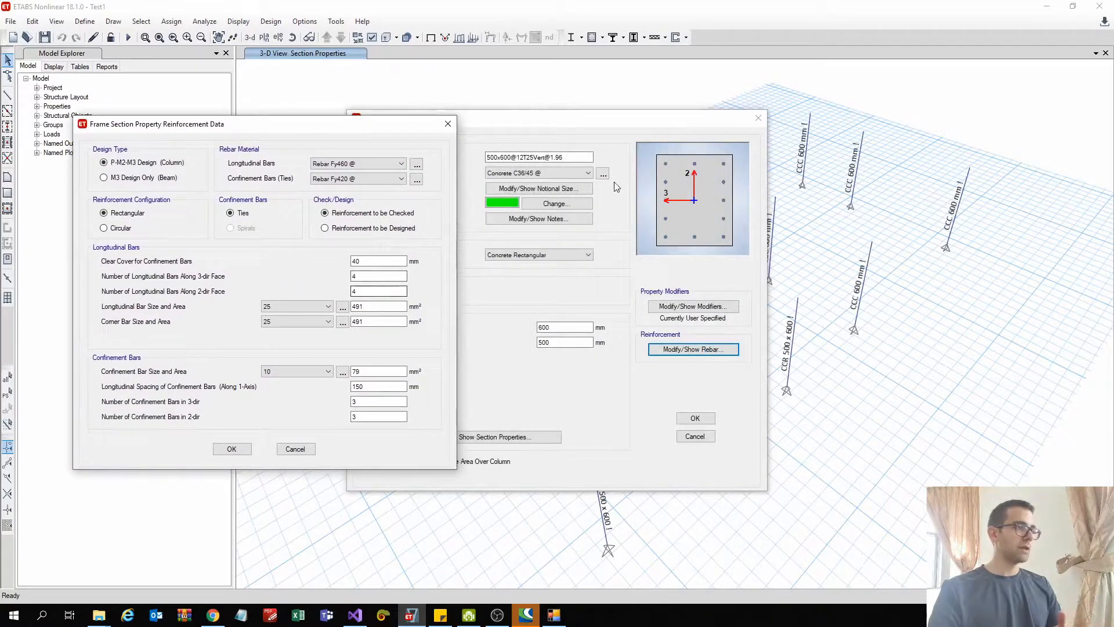
{"action": "key", "text": "Tab"}
{"action": "key", "text": "Tab"}
{"action": "key", "text": "Tab"}
{"action": "key", "text": "Tab"}
{"action": "key", "text": "Tab"}
{"action": "key", "text": "Tab"}
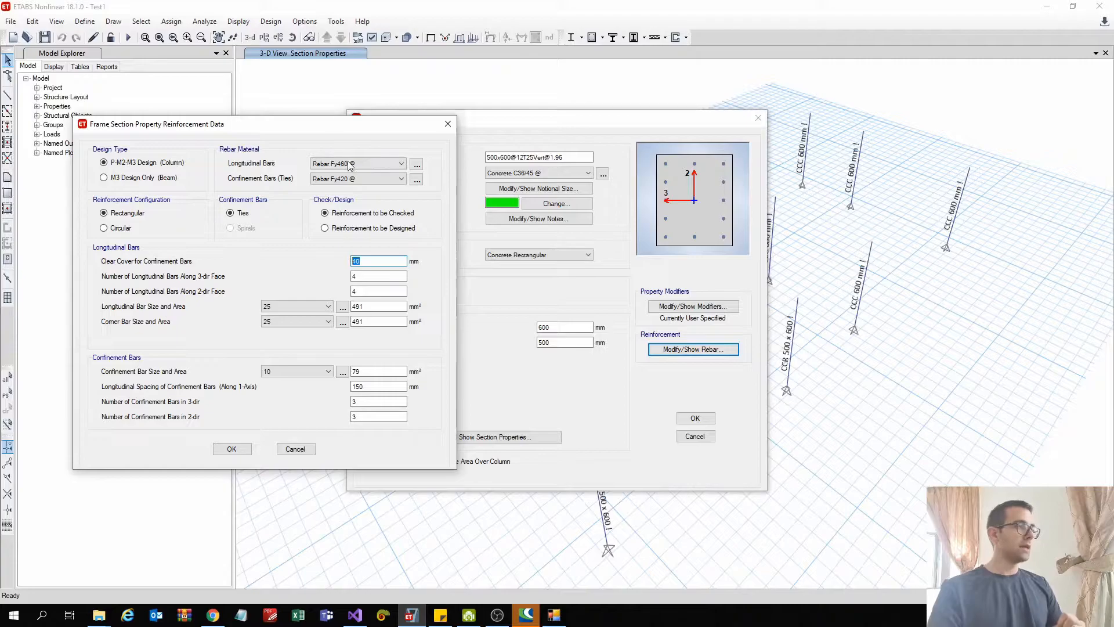
{"action": "left_click", "coordinate": [449, 125]}
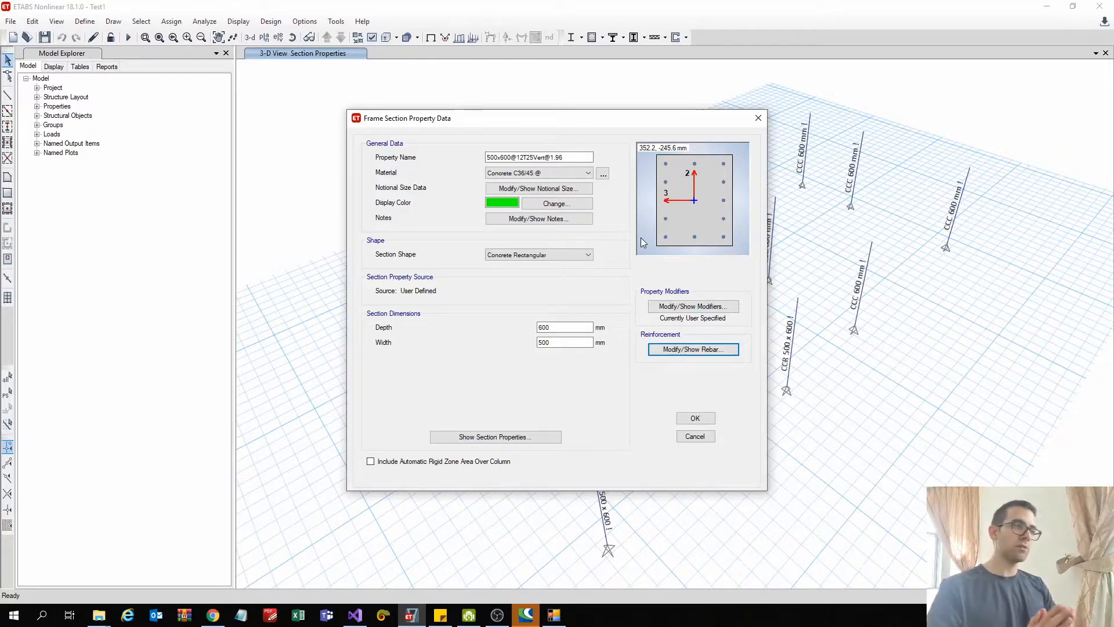
{"action": "left_click", "coordinate": [759, 118]}
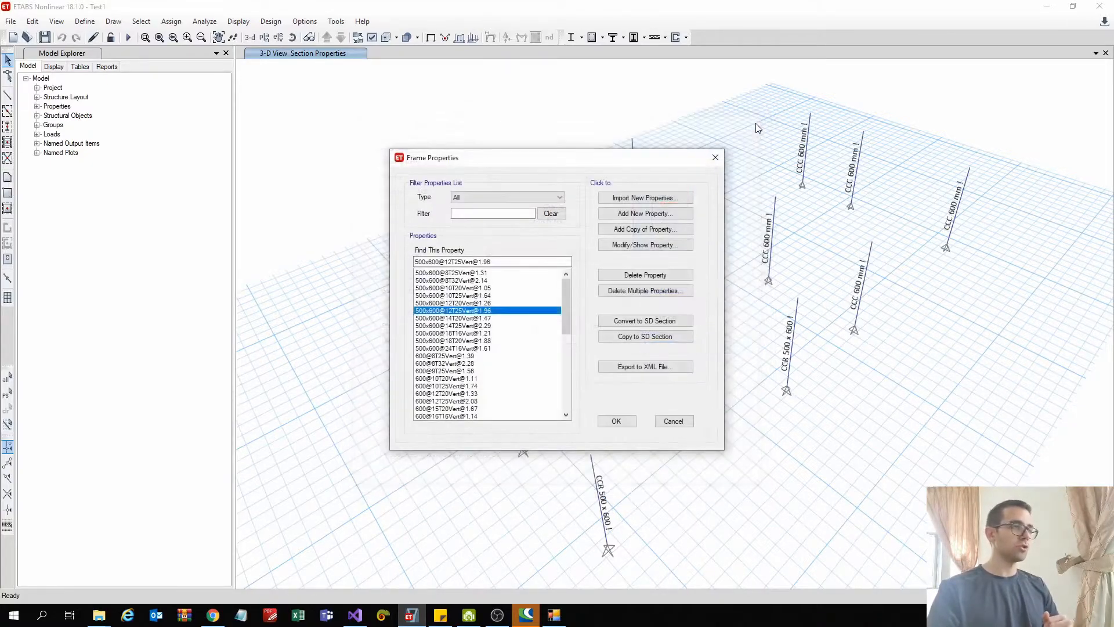
{"action": "scroll", "coordinate": [456, 309], "scroll_direction": "down", "scroll_amount": 3}
{"action": "left_click", "coordinate": [447, 326]}
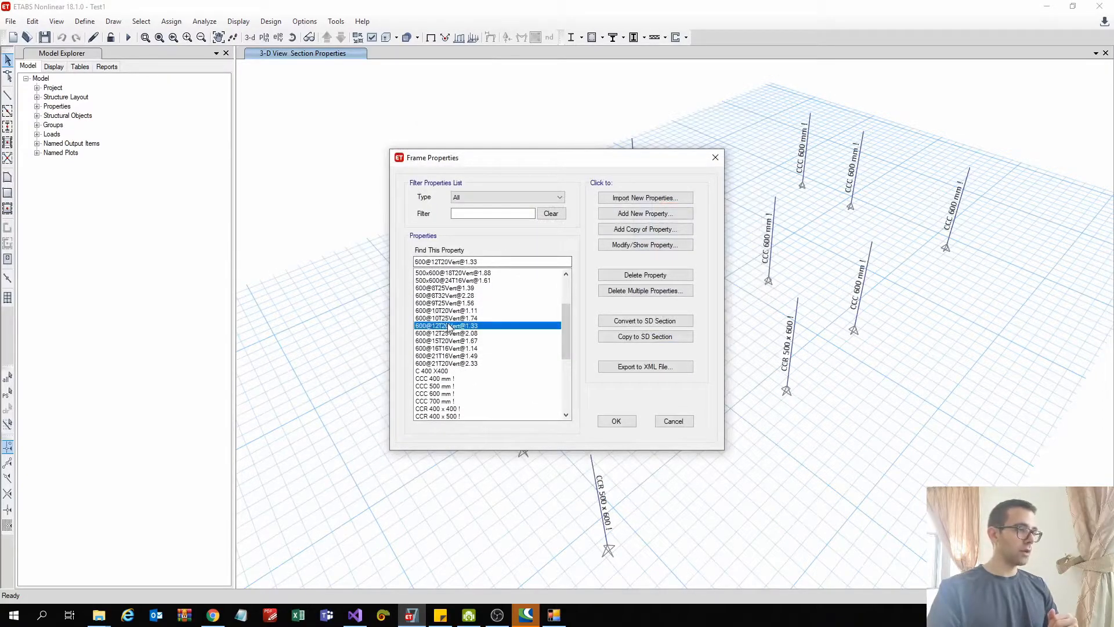
{"action": "double_click", "coordinate": [489, 331]}
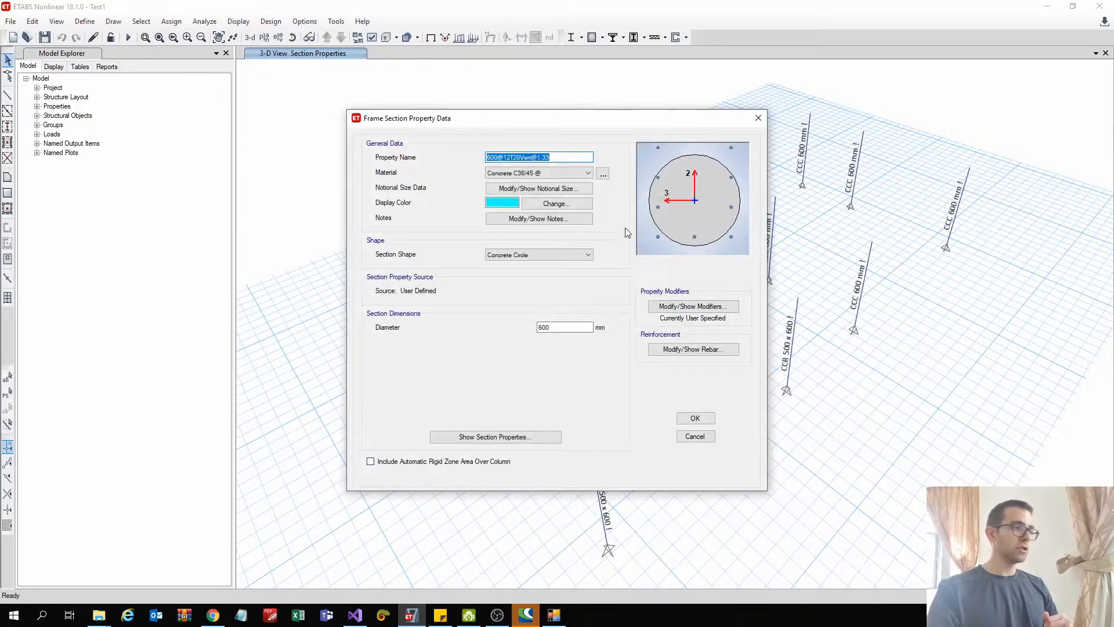
{"action": "left_click", "coordinate": [687, 307]}
{"action": "key", "text": "Escape"}
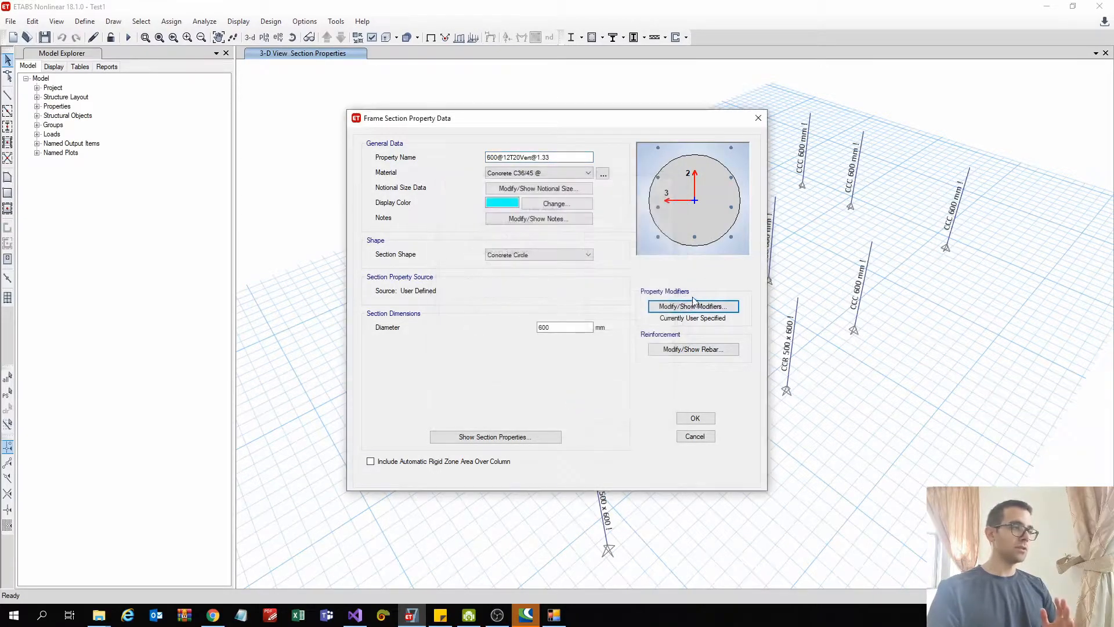
Review the circular section's reinforcement data, including bar count, cover and rebar materials, and close the frame properties.
{"action": "left_click", "coordinate": [691, 349]}
{"action": "double_click", "coordinate": [667, 282]}
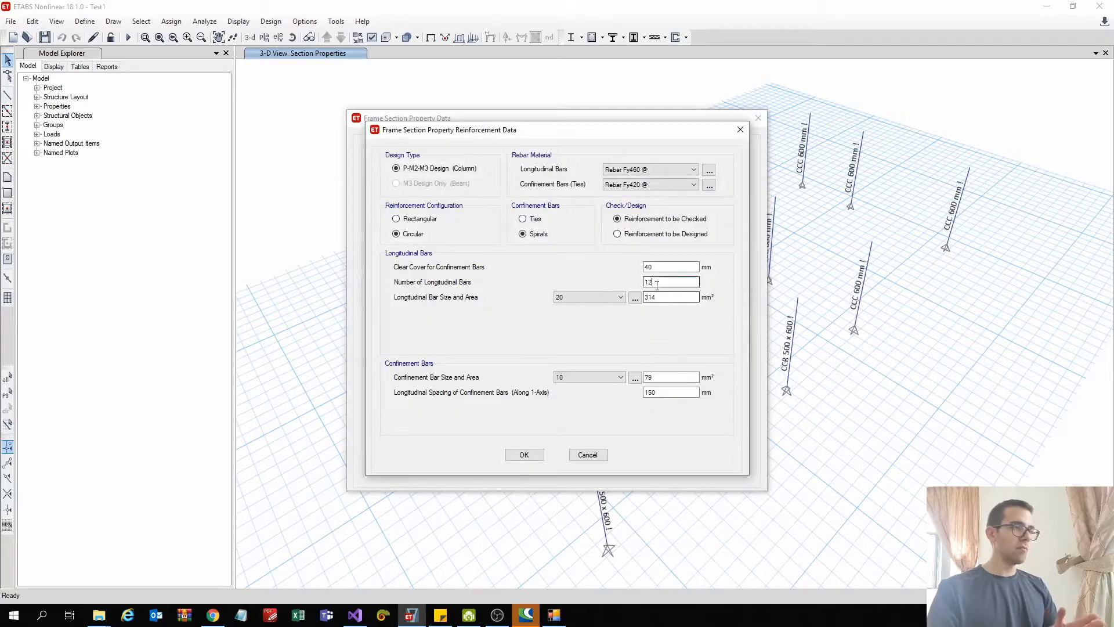
{"action": "double_click", "coordinate": [663, 267]}
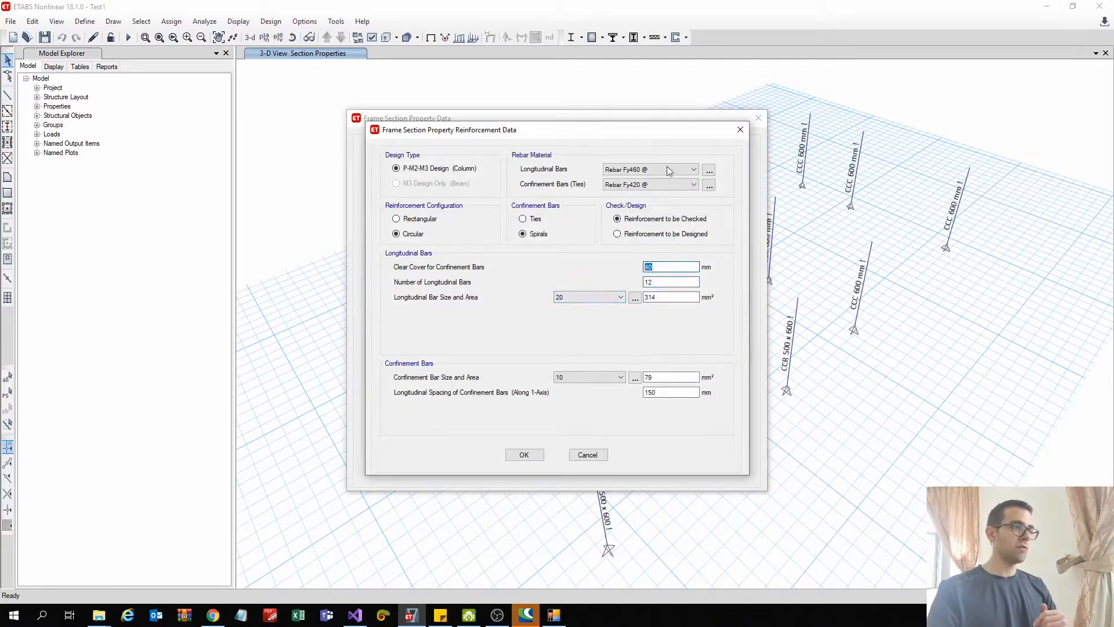
{"action": "left_click_drag", "start_coordinate": [648, 136], "coordinate": [760, 152]}
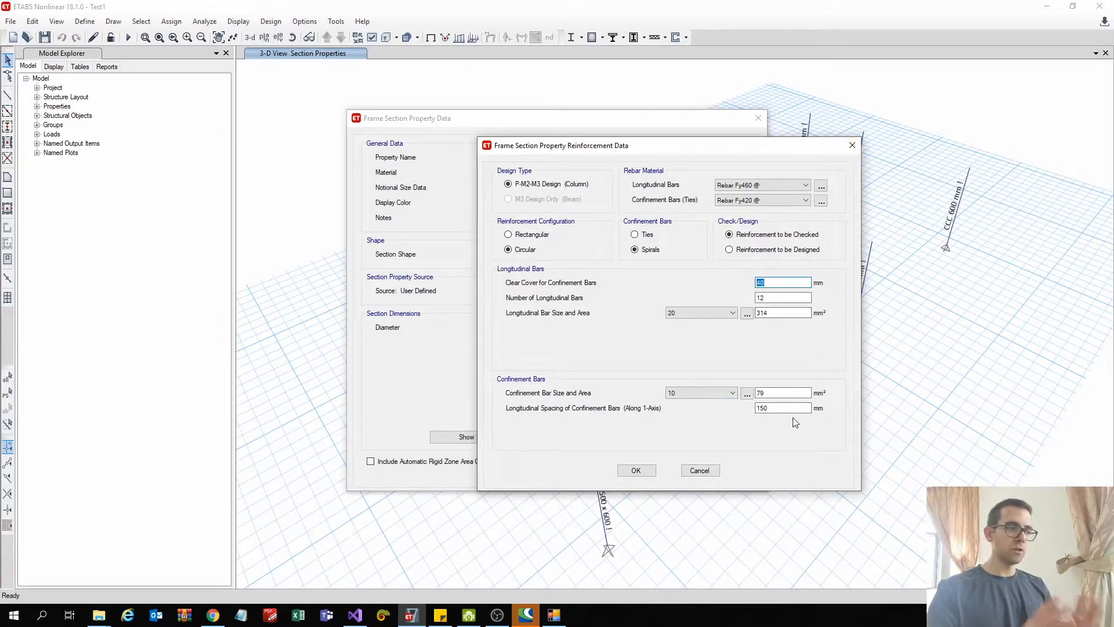
{"action": "left_click", "coordinate": [852, 145]}
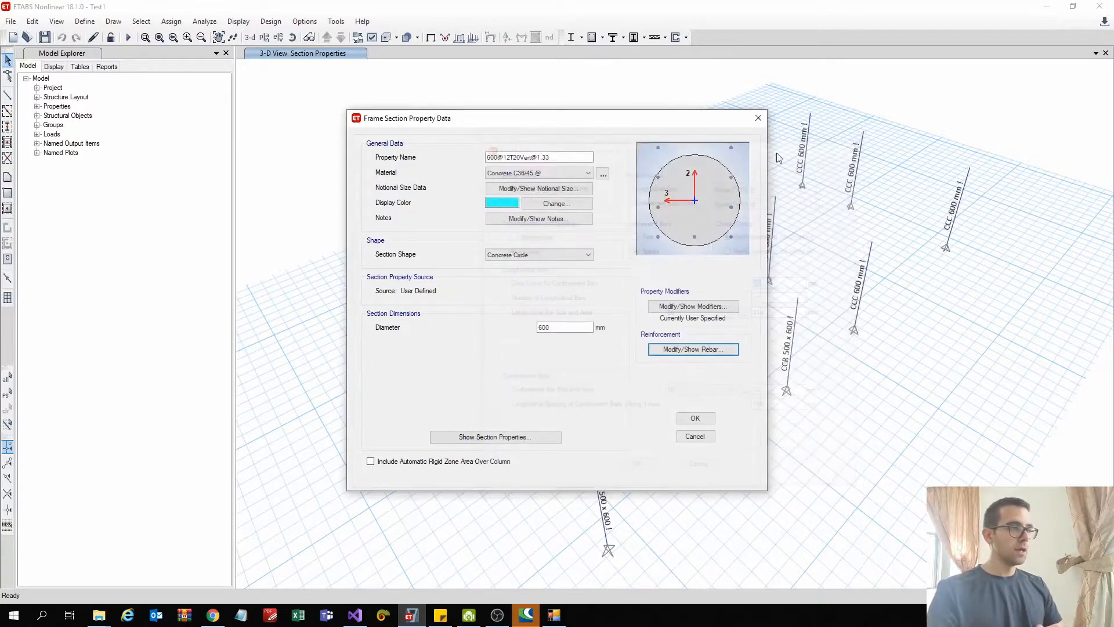
{"action": "left_click", "coordinate": [758, 118]}
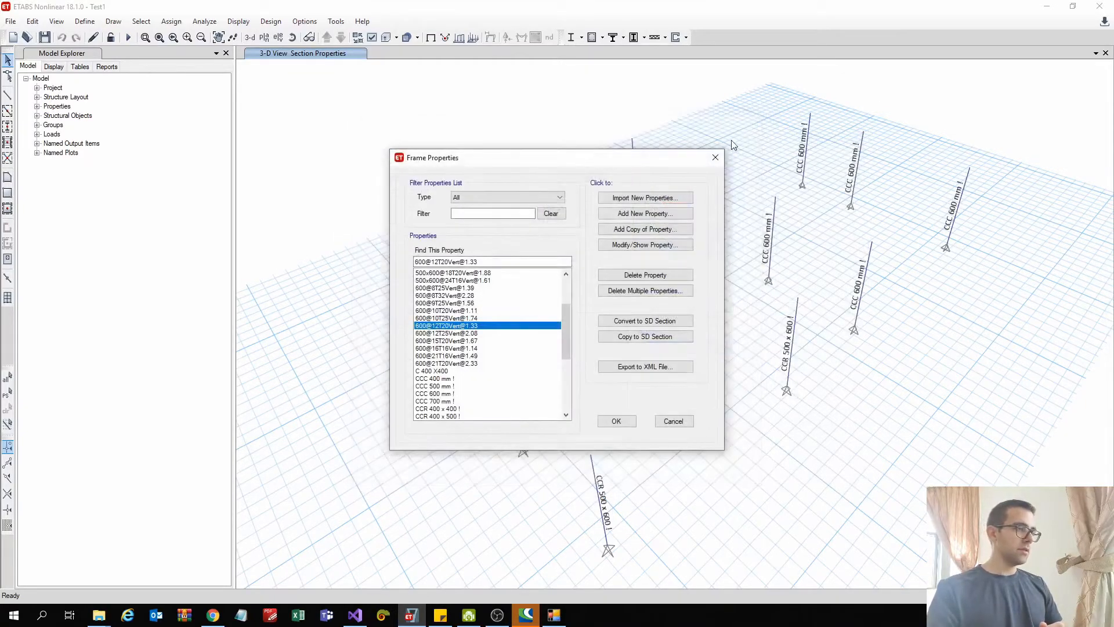
{"action": "key", "text": "Return"}
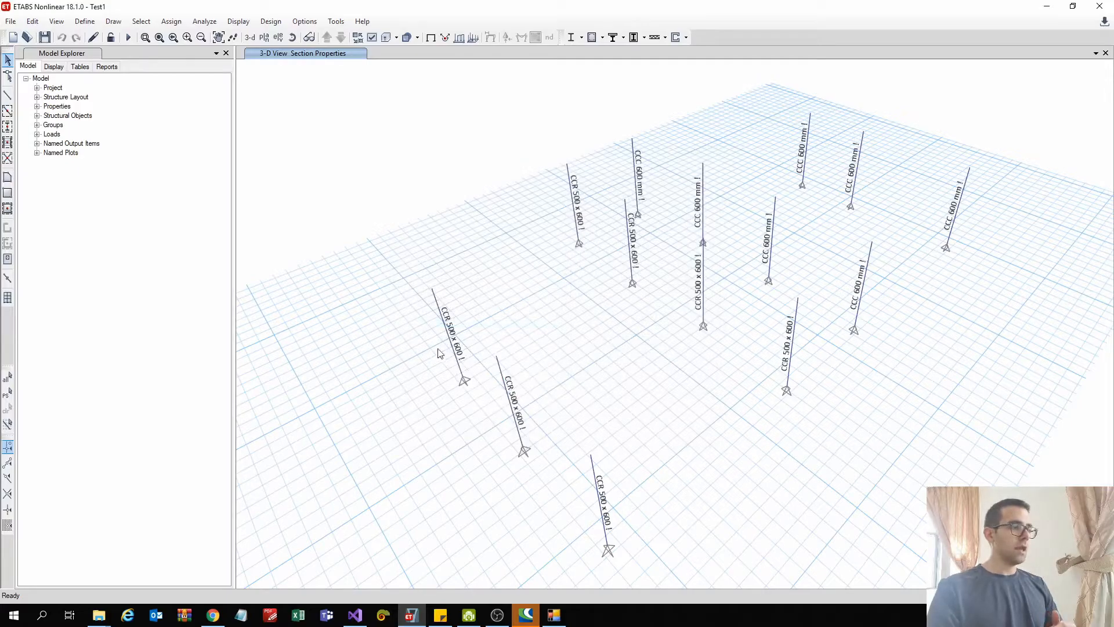
Run the analysis and start the concrete frame design check.
{"action": "left_click", "coordinate": [131, 39]}
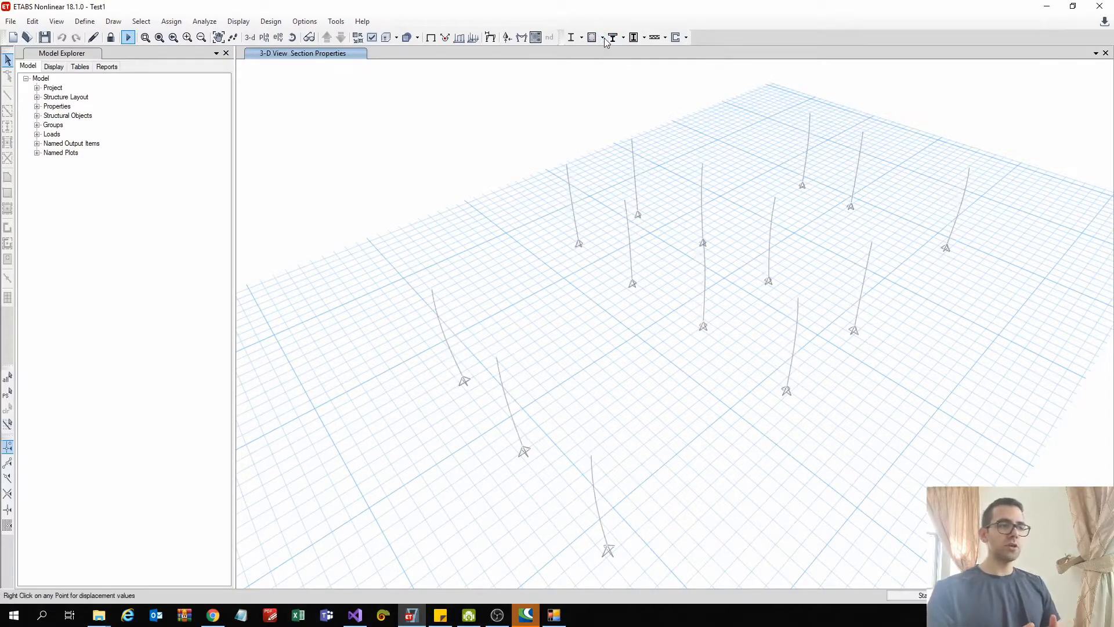
{"action": "left_click", "coordinate": [603, 37]}
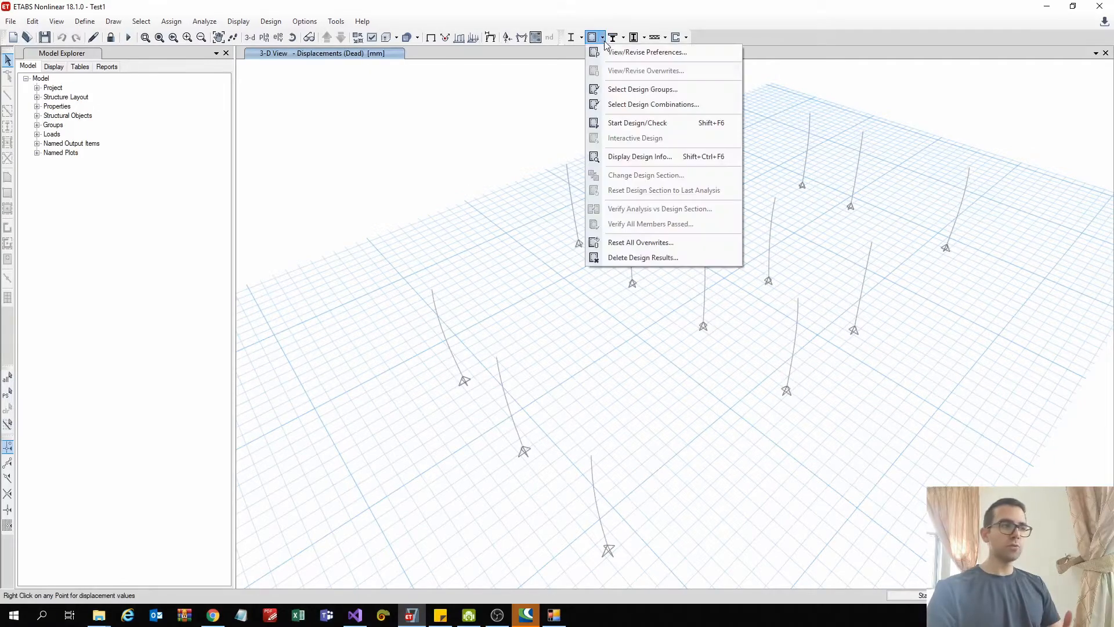
{"action": "left_click", "coordinate": [642, 124]}
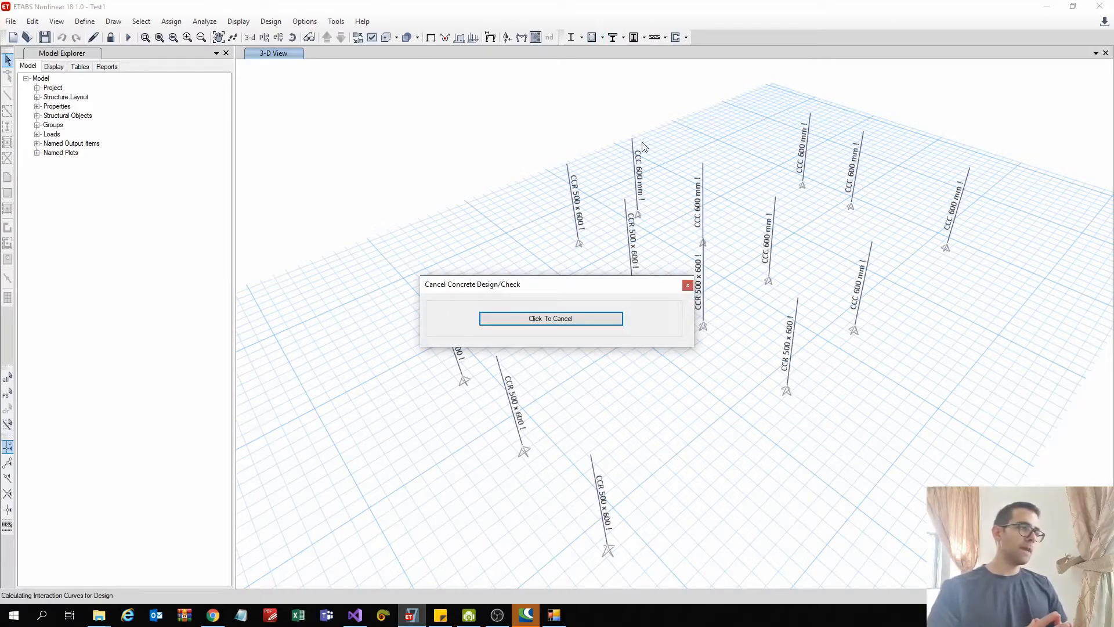
Display the Rebar Percentage design output on the columns.
{"action": "left_click", "coordinate": [604, 39]}
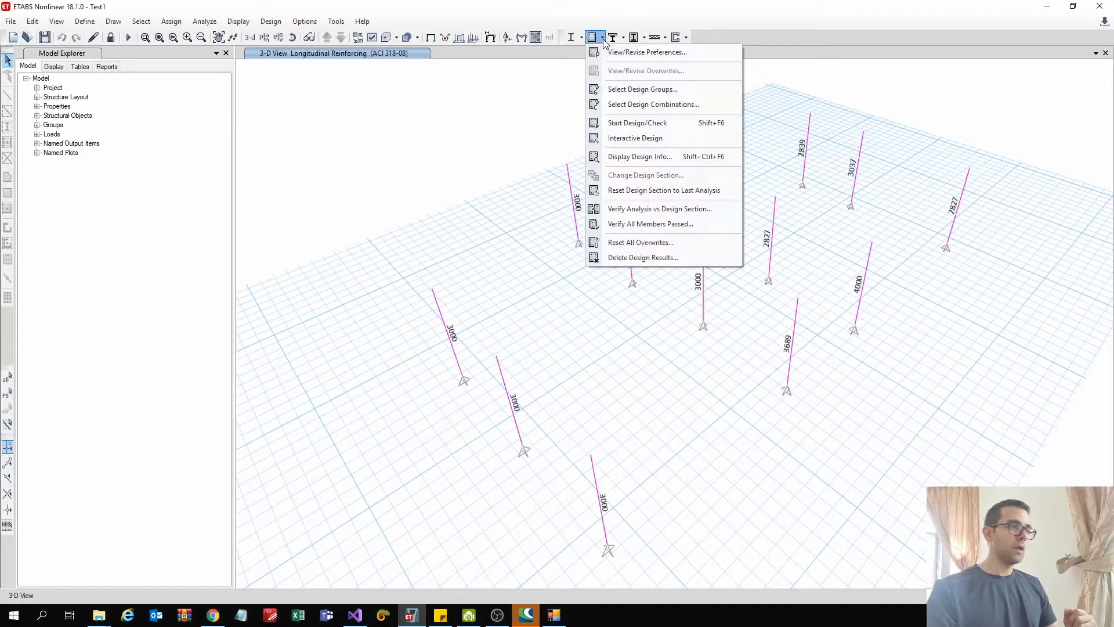
{"action": "left_click", "coordinate": [638, 156]}
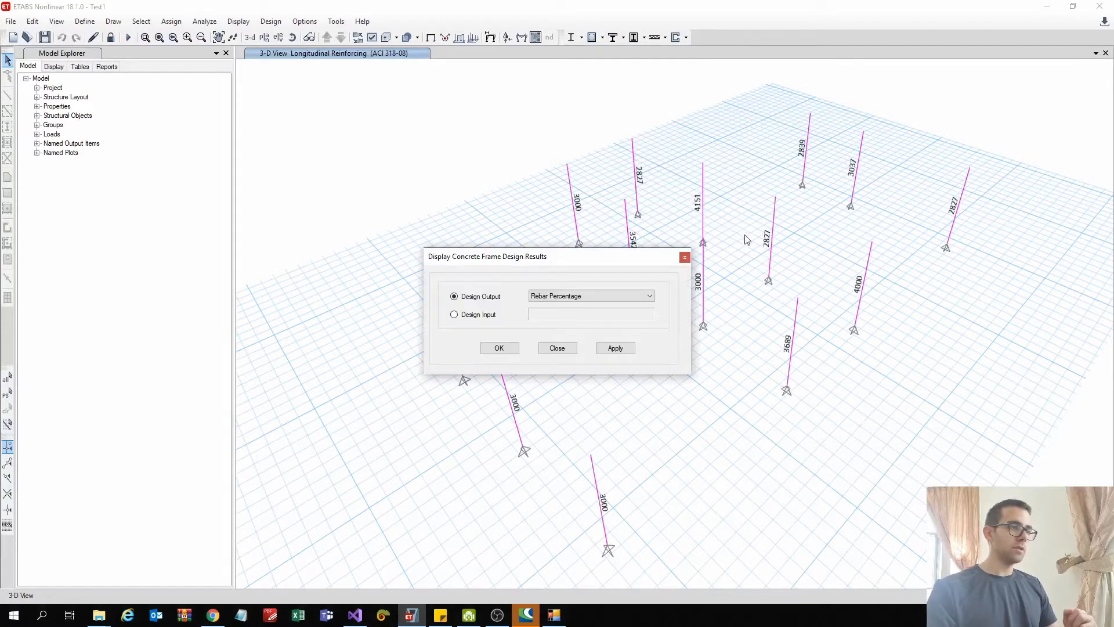
{"action": "left_click", "coordinate": [631, 297]}
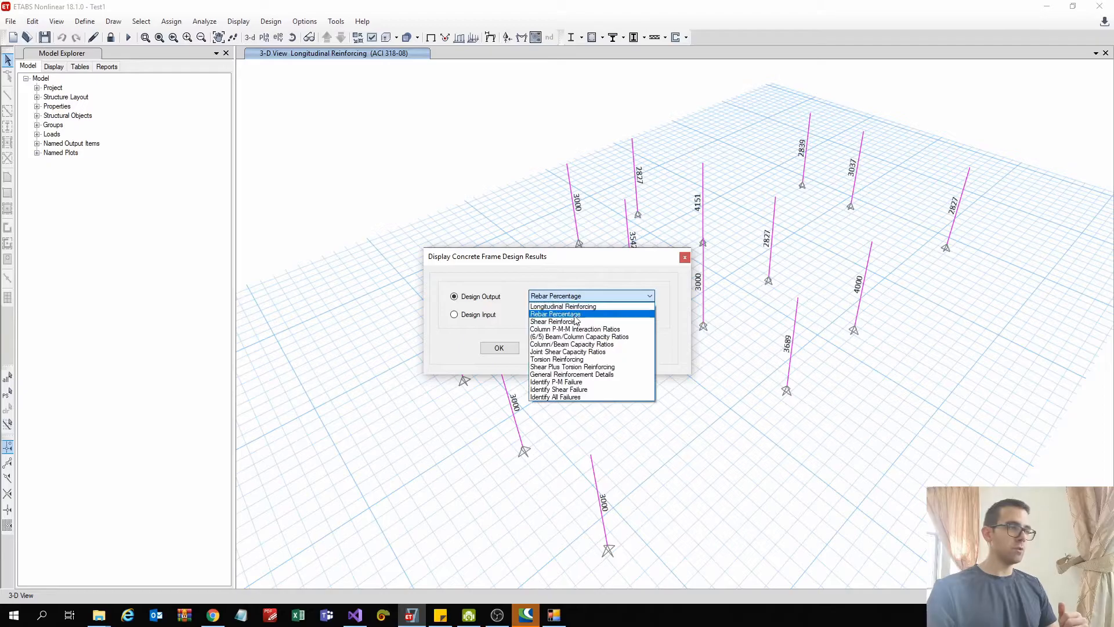
{"action": "left_click", "coordinate": [575, 316]}
{"action": "left_click", "coordinate": [612, 348]}
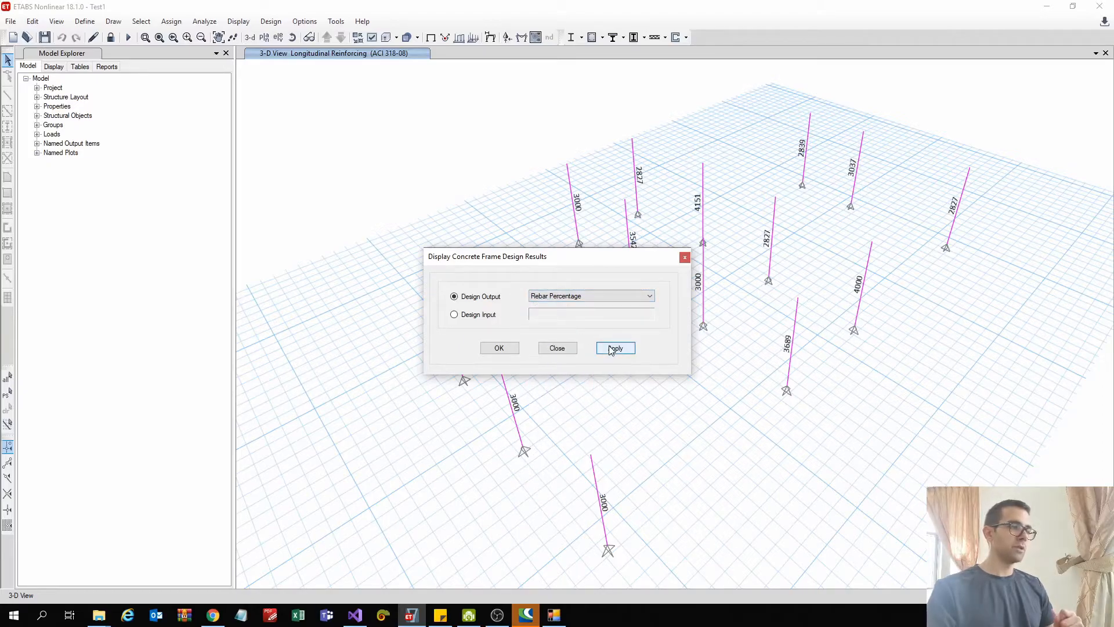
{"action": "left_click", "coordinate": [558, 348]}
{"action": "mouse_move", "coordinate": [704, 205]}
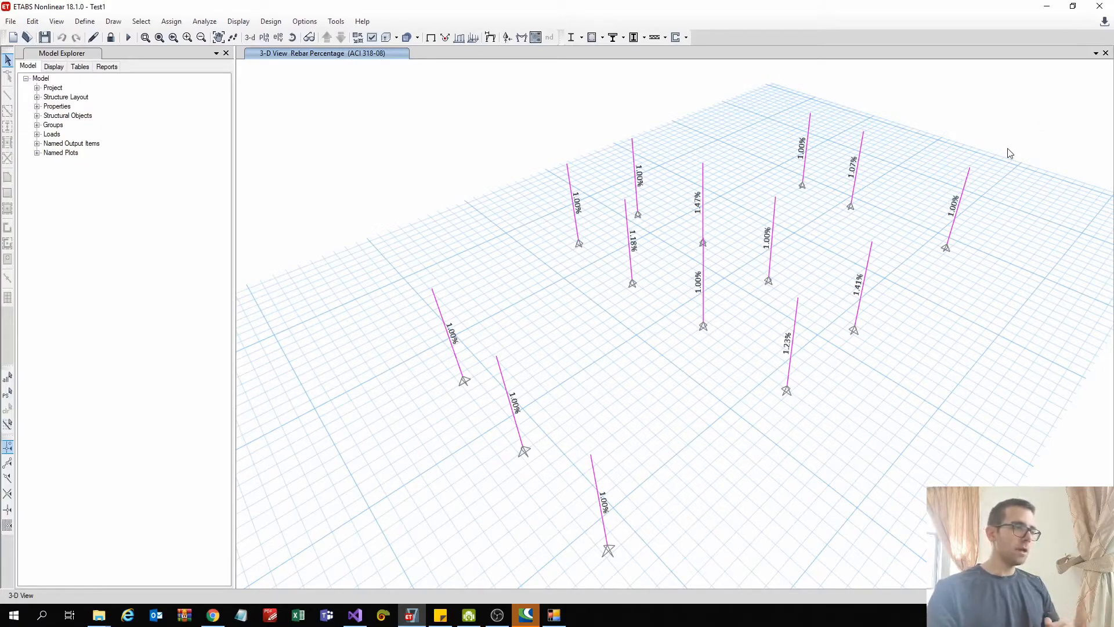
Select the seven circular 600 mm columns and look at the concrete design information of one of them.
{"action": "left_click_drag", "start_coordinate": [885, 184], "coordinate": [793, 138]}
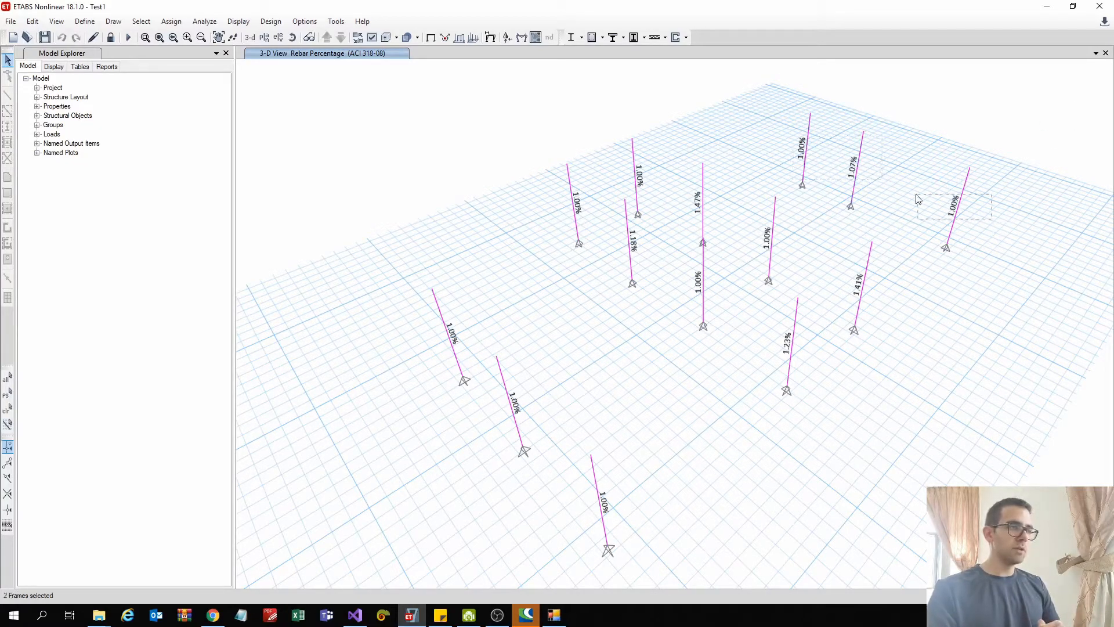
{"action": "left_click_drag", "start_coordinate": [798, 251], "coordinate": [634, 169]}
{"action": "right_click", "coordinate": [634, 169]}
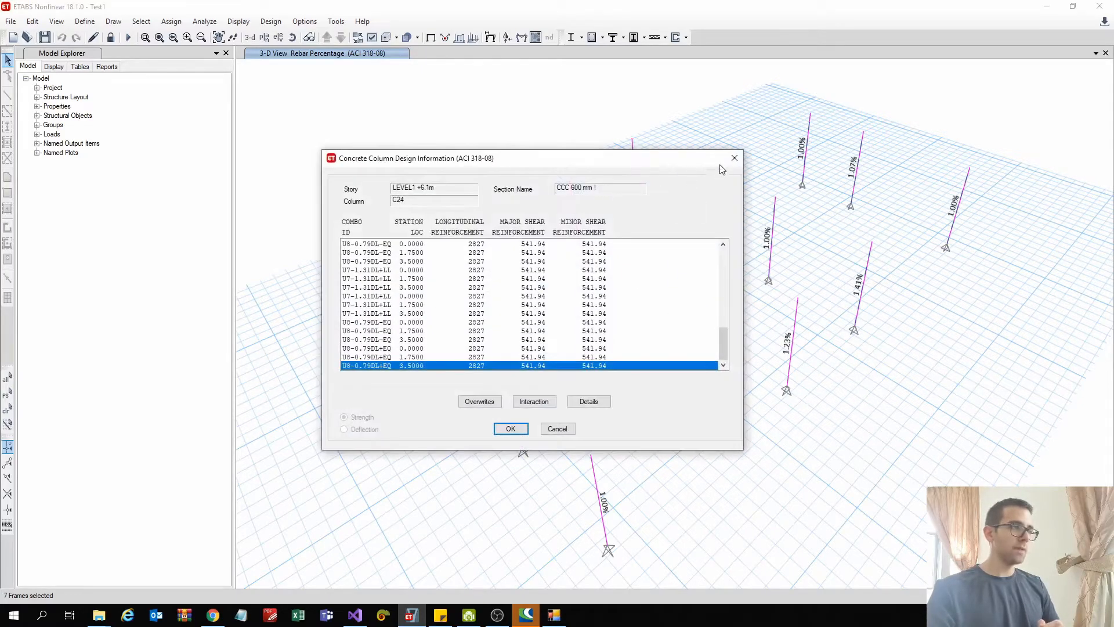
{"action": "key", "text": "Escape"}
{"action": "left_click", "coordinate": [603, 37]}
{"action": "left_click", "coordinate": [619, 51]}
{"action": "left_click", "coordinate": [603, 38]}
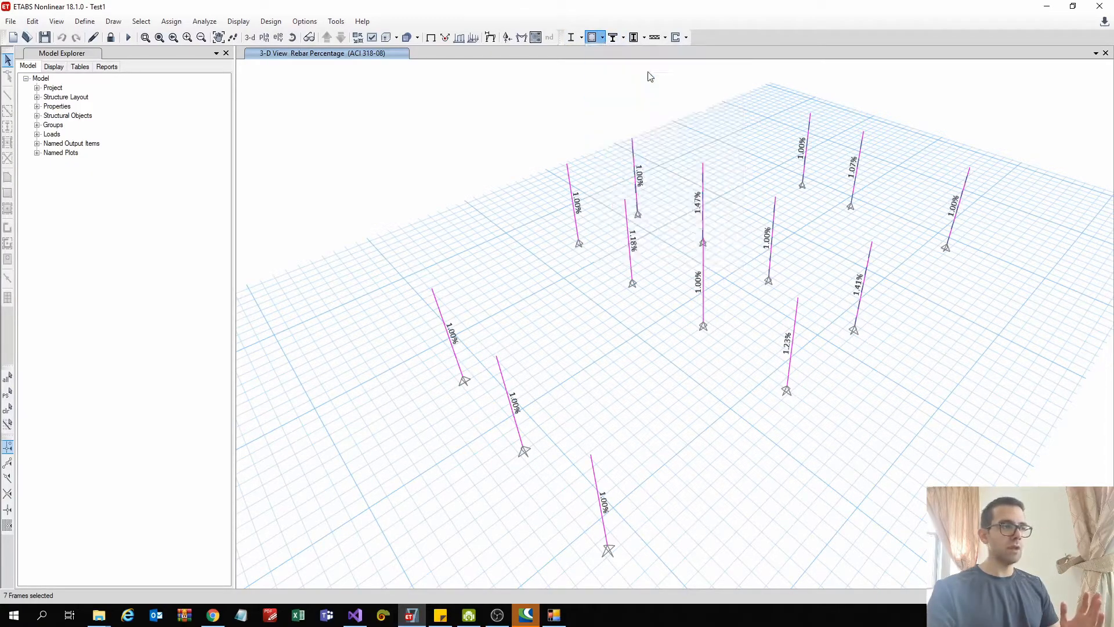
{"action": "left_click", "coordinate": [649, 71]}
{"action": "left_click", "coordinate": [571, 177]}
{"action": "left_click", "coordinate": [570, 173]}
{"action": "scroll", "coordinate": [580, 209], "scroll_direction": "up", "scroll_amount": 3}
{"action": "scroll", "coordinate": [584, 213], "scroll_direction": "up", "scroll_amount": 2}
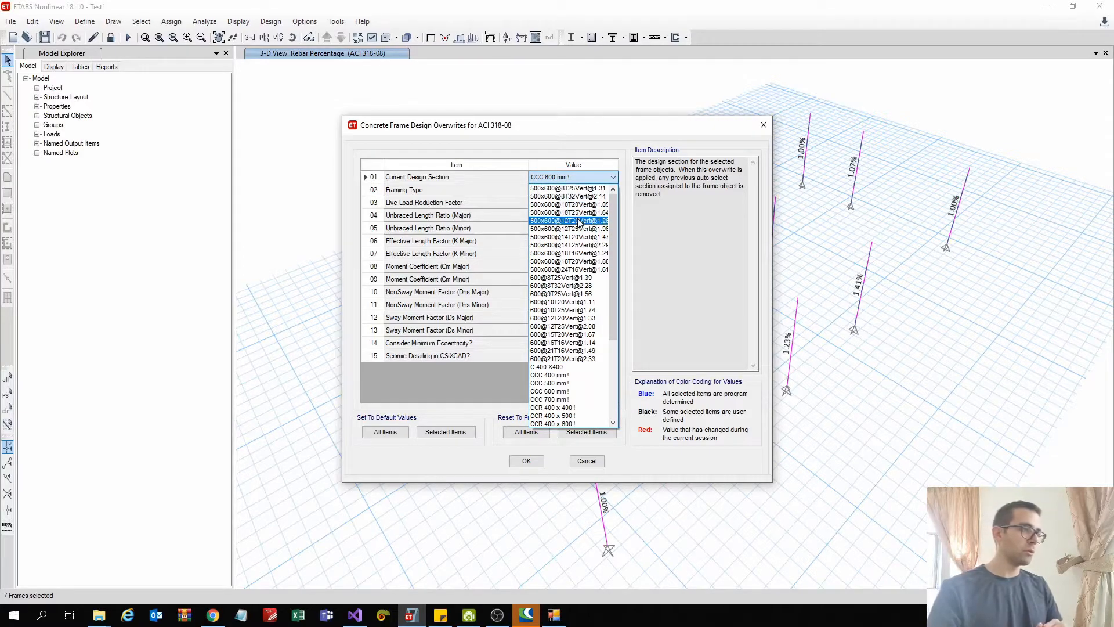
{"action": "left_click", "coordinate": [566, 312]}
{"action": "left_click", "coordinate": [527, 460]}
Rerun the concrete design check and review the capacity ratios of one circular column.
{"action": "left_click", "coordinate": [592, 37]}
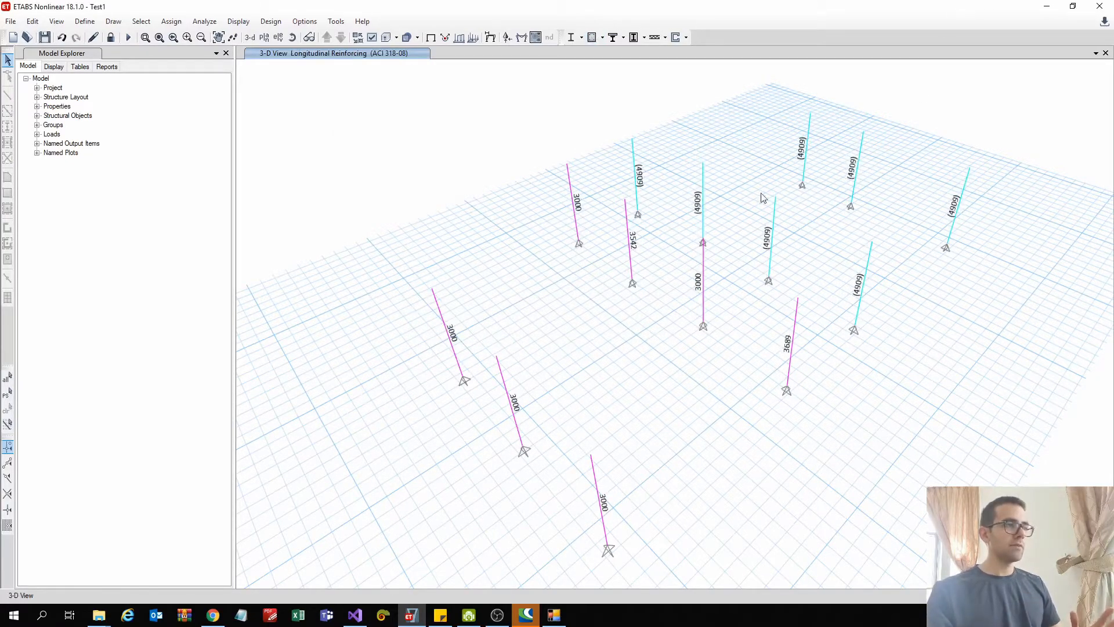
{"action": "right_click", "coordinate": [706, 202]}
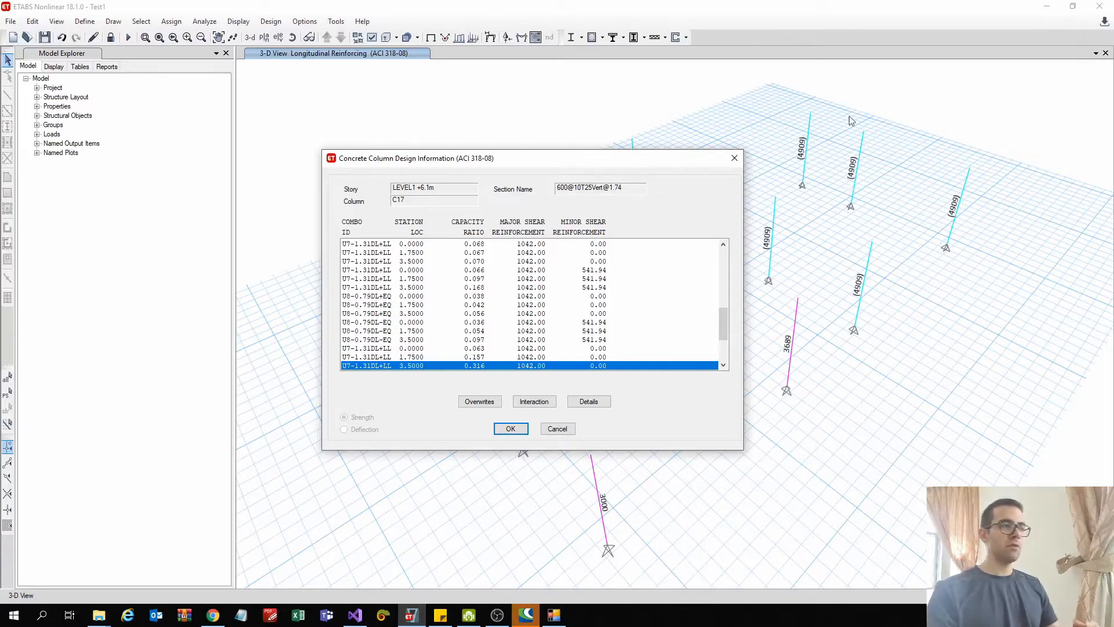
{"action": "left_click", "coordinate": [735, 158]}
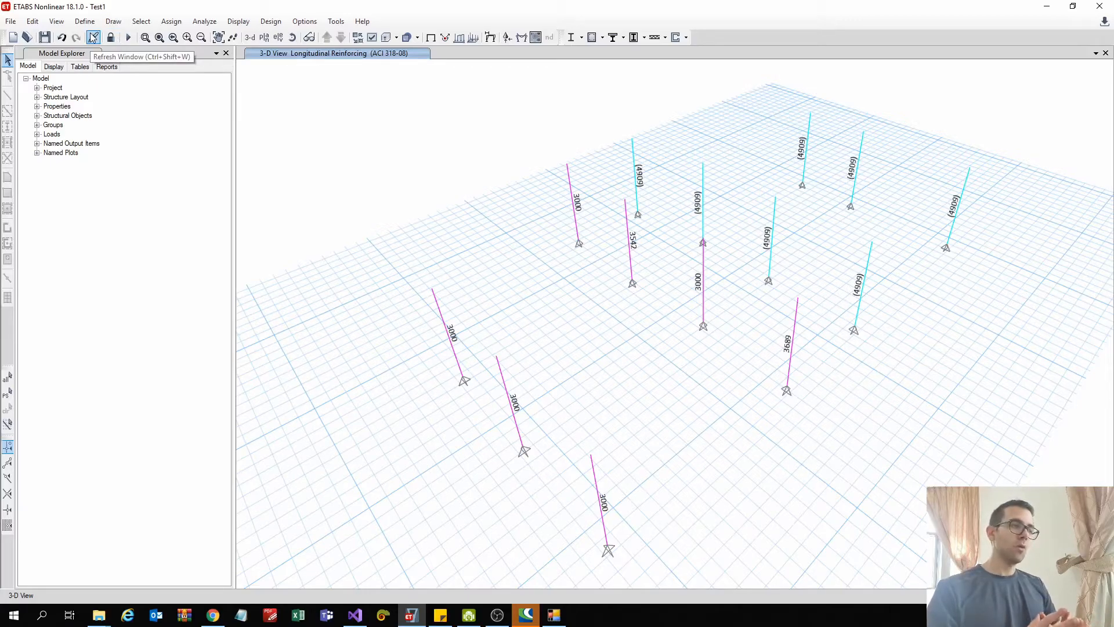
Refresh the window and unlock the model, accepting deletion of the analysis results.
{"action": "left_click", "coordinate": [93, 38]}
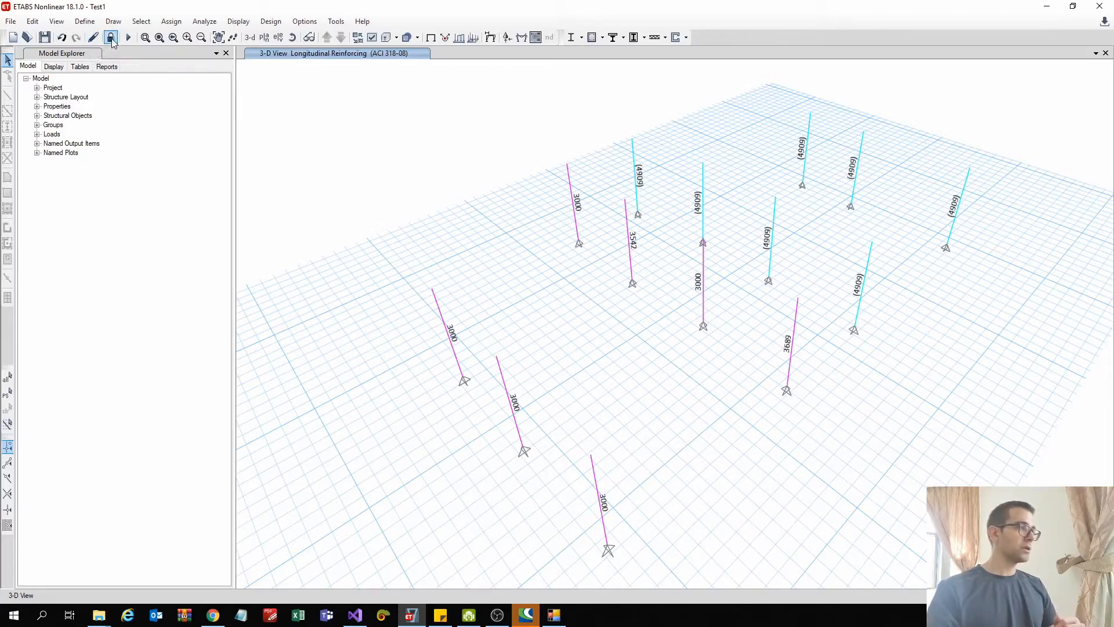
{"action": "left_click", "coordinate": [112, 39]}
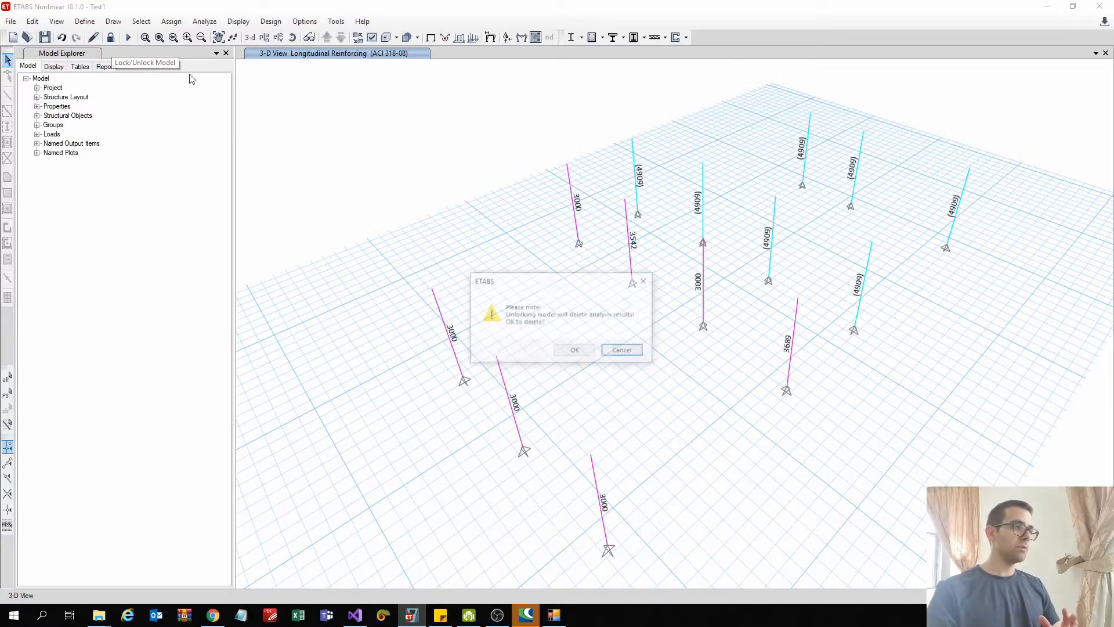
{"action": "left_click", "coordinate": [567, 350]}
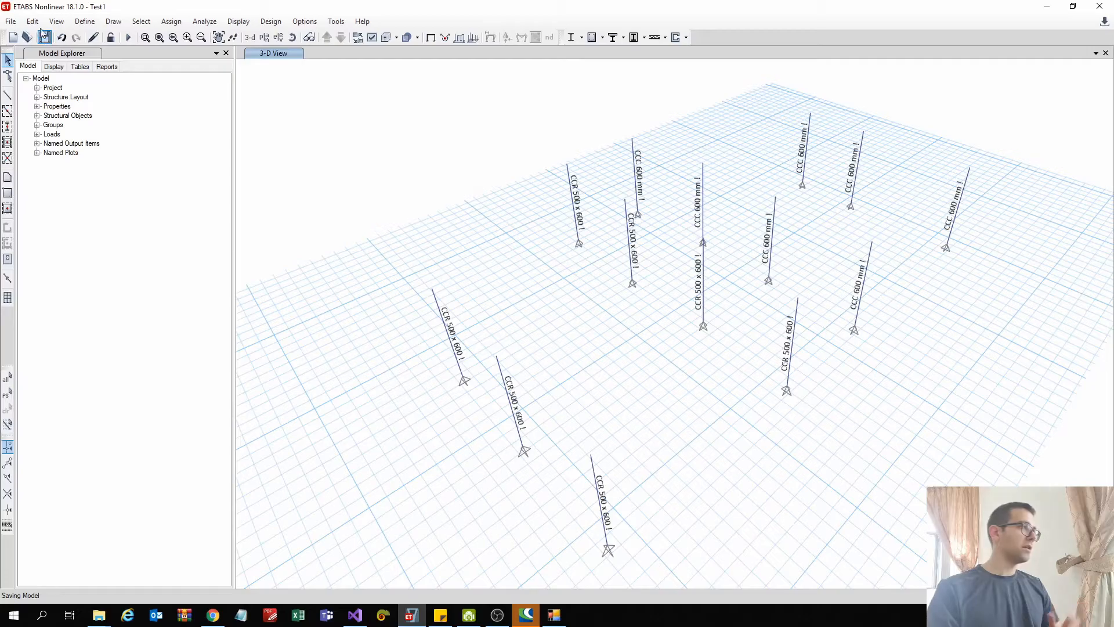
Import the exported ETABS .e2k text file to load the model with the reinforced column sections.
{"action": "left_click", "coordinate": [11, 21]}
{"action": "mouse_move", "coordinate": [90, 118]}
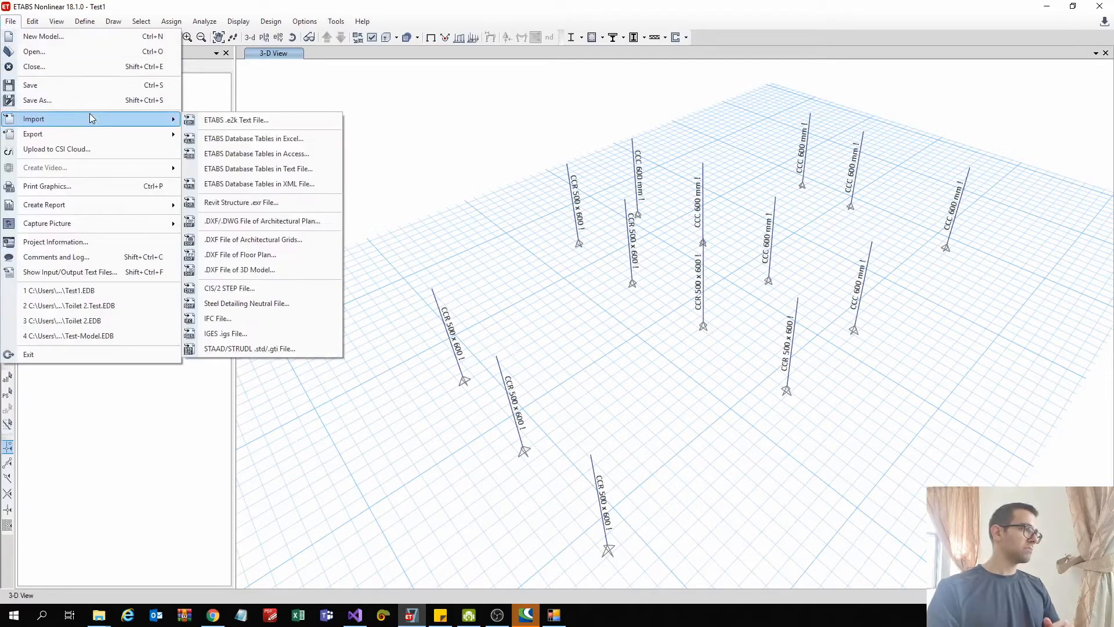
{"action": "left_click", "coordinate": [211, 126]}
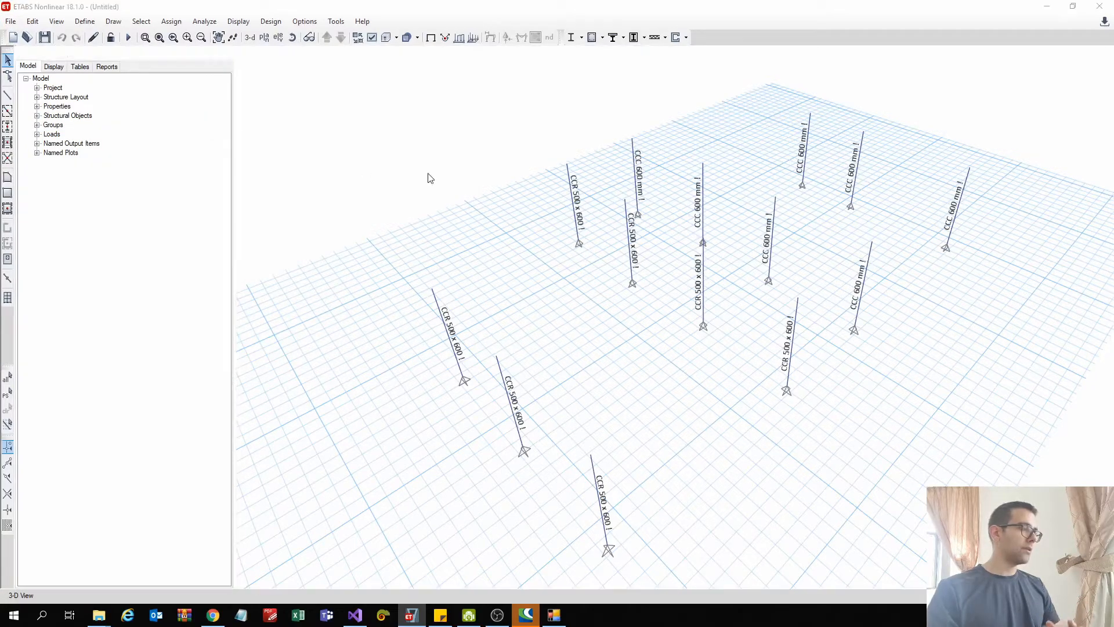
{"action": "double_click", "coordinate": [234, 122]}
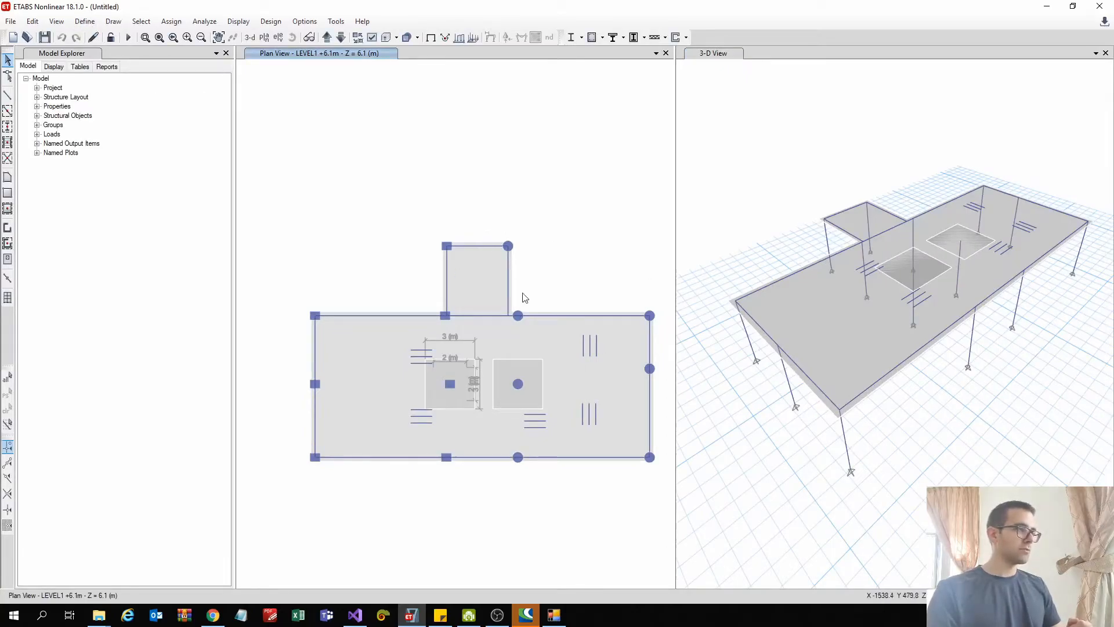
{"action": "left_click", "coordinate": [85, 21]}
{"action": "mouse_move", "coordinate": [145, 55]}
{"action": "left_click", "coordinate": [274, 55]}
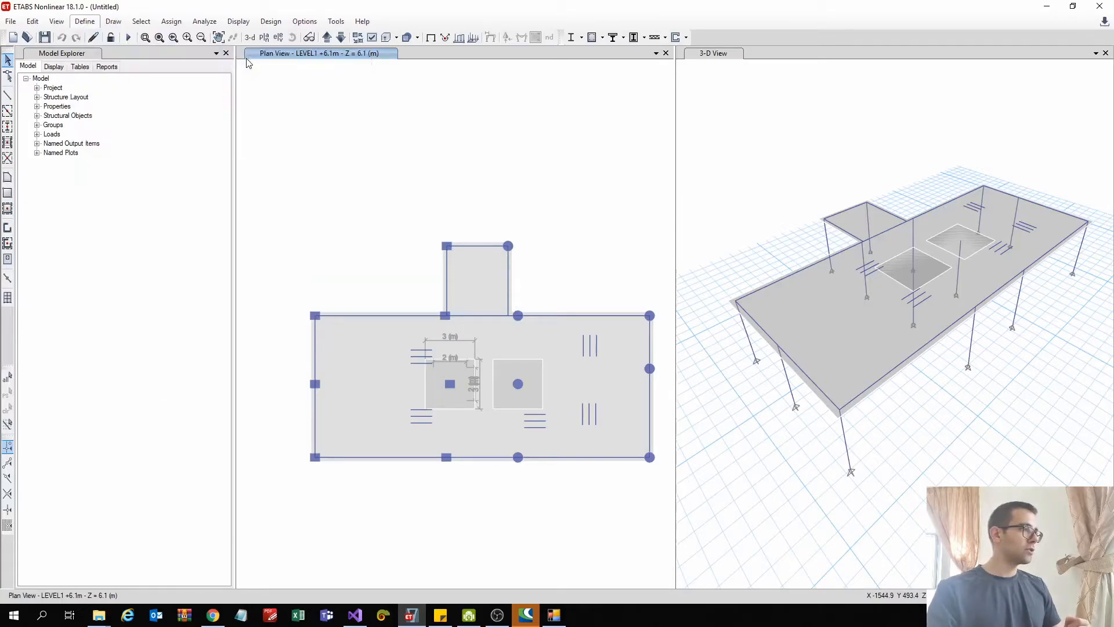
{"action": "scroll", "coordinate": [478, 359], "scroll_direction": "down", "scroll_amount": 1}
{"action": "left_click", "coordinate": [466, 365]}
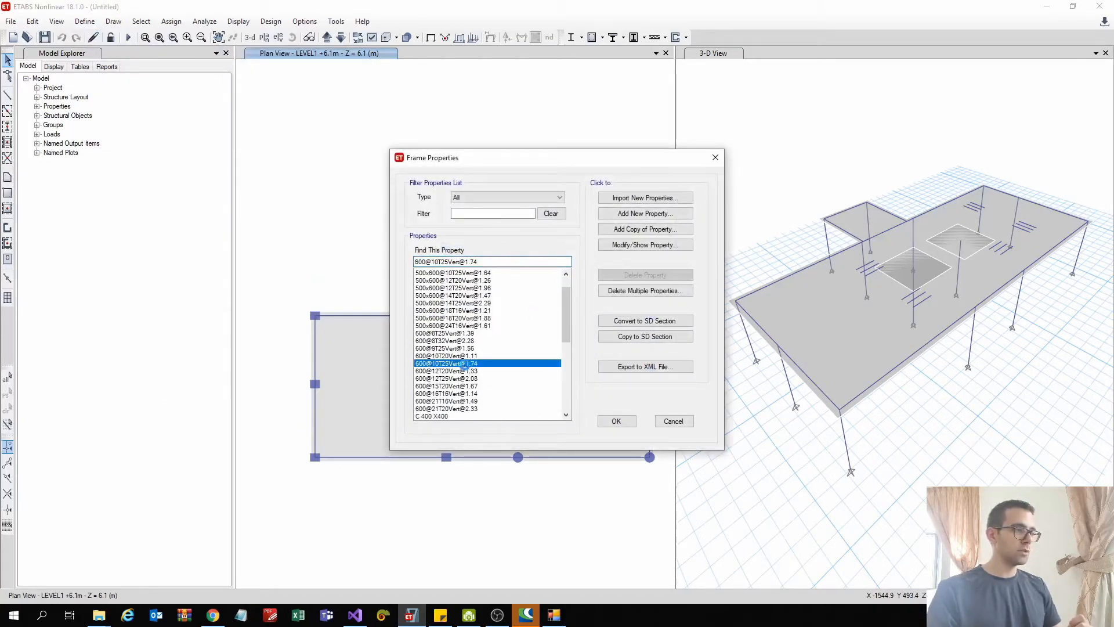
{"action": "double_click", "coordinate": [466, 365]}
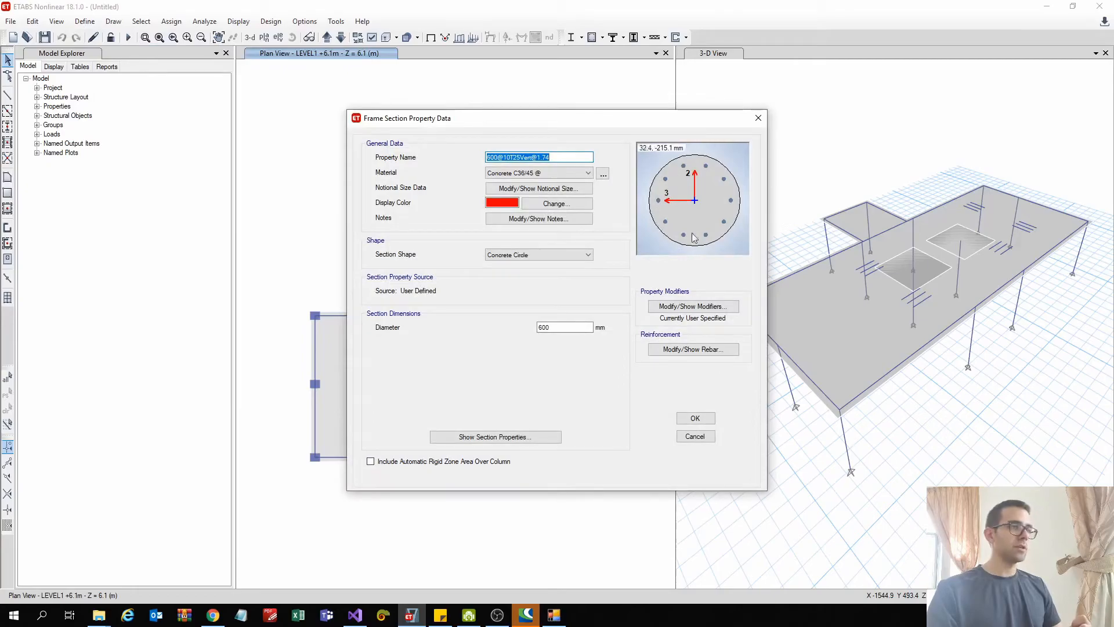
{"action": "left_click", "coordinate": [696, 350]}
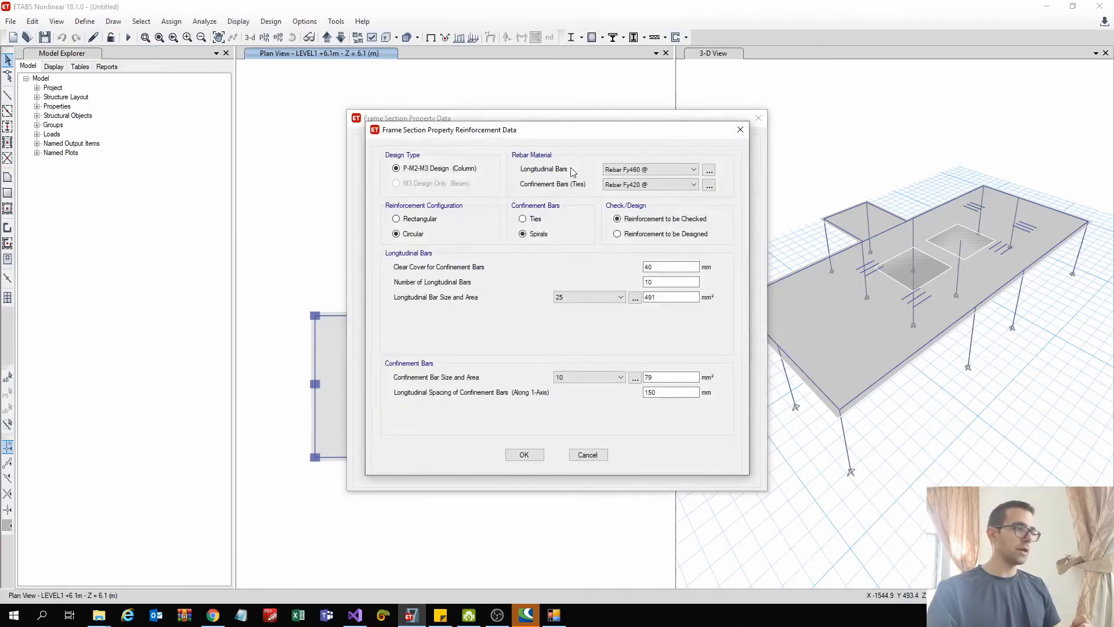
{"action": "left_click_drag", "start_coordinate": [498, 120], "coordinate": [216, 138]}
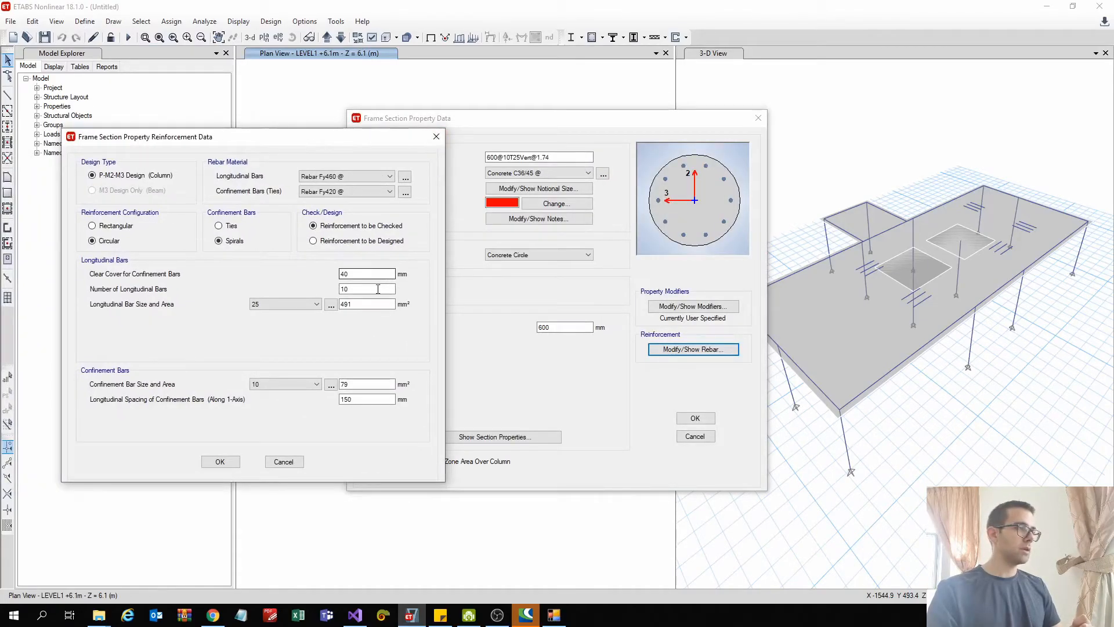
{"action": "left_click", "coordinate": [344, 274]}
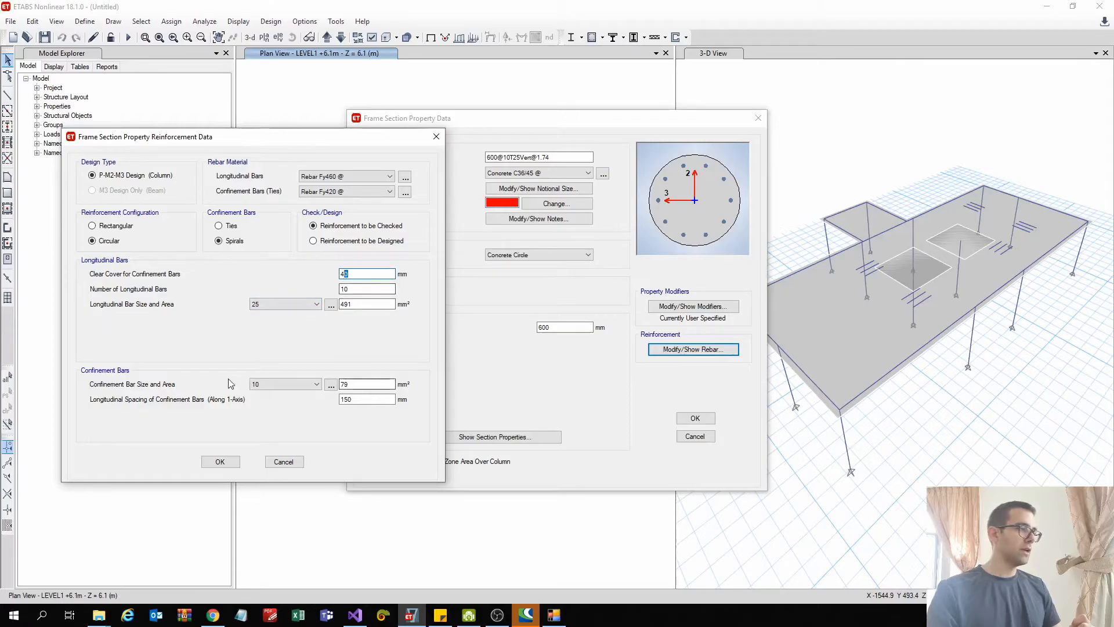
{"action": "left_click", "coordinate": [284, 462]}
{"action": "left_click", "coordinate": [710, 436]}
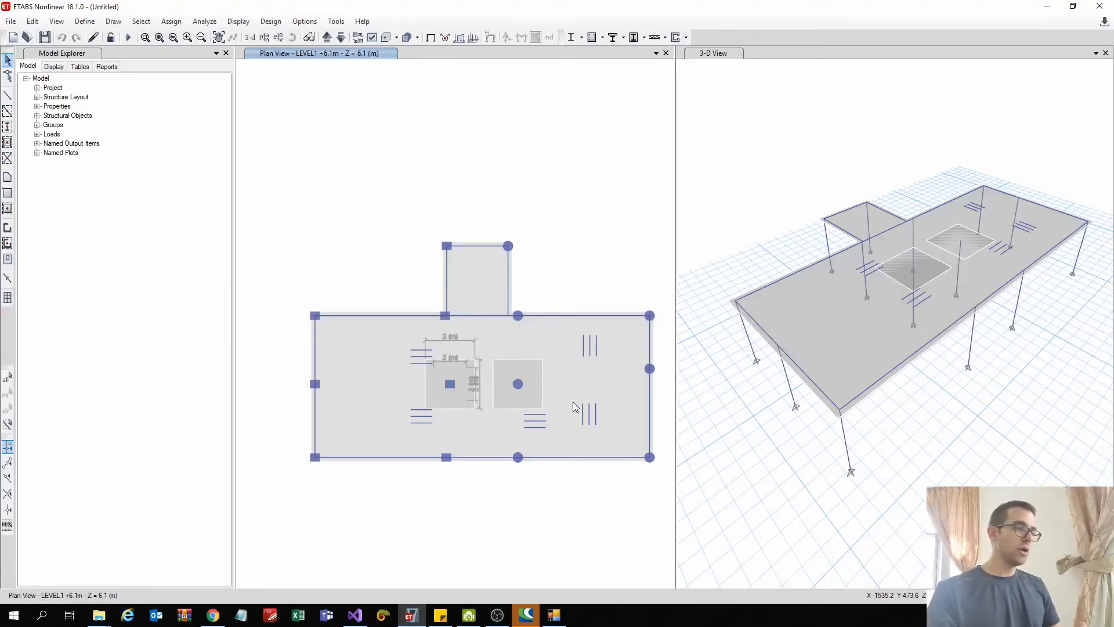
Delete the existing ETABS_Plugin entry from the external plugins list.
{"action": "left_click", "coordinate": [550, 618]}
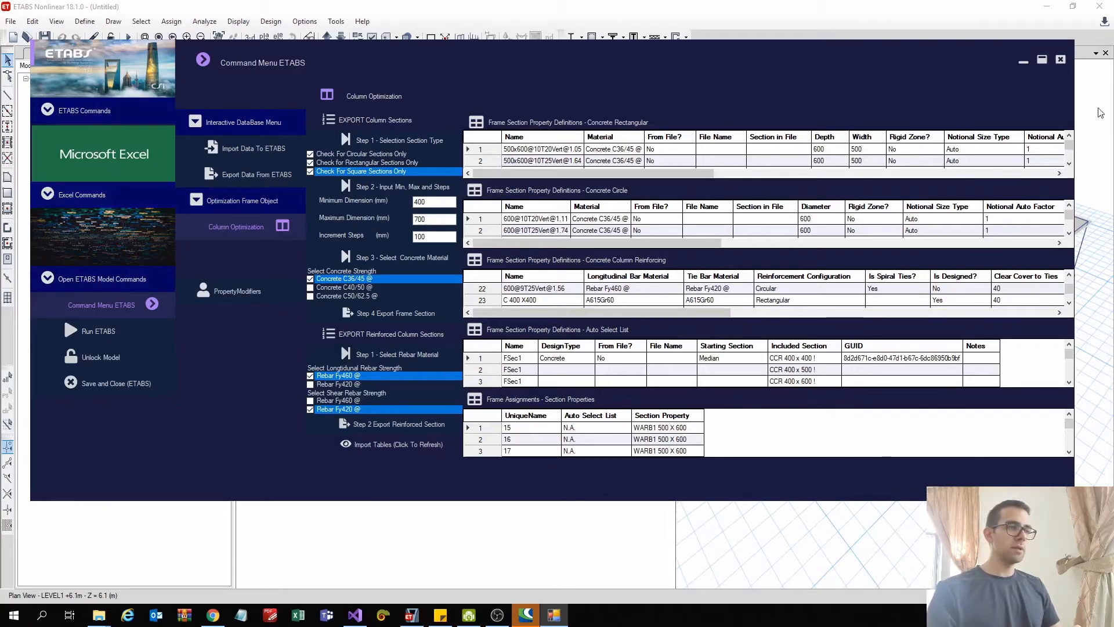
{"action": "left_click", "coordinate": [410, 14]}
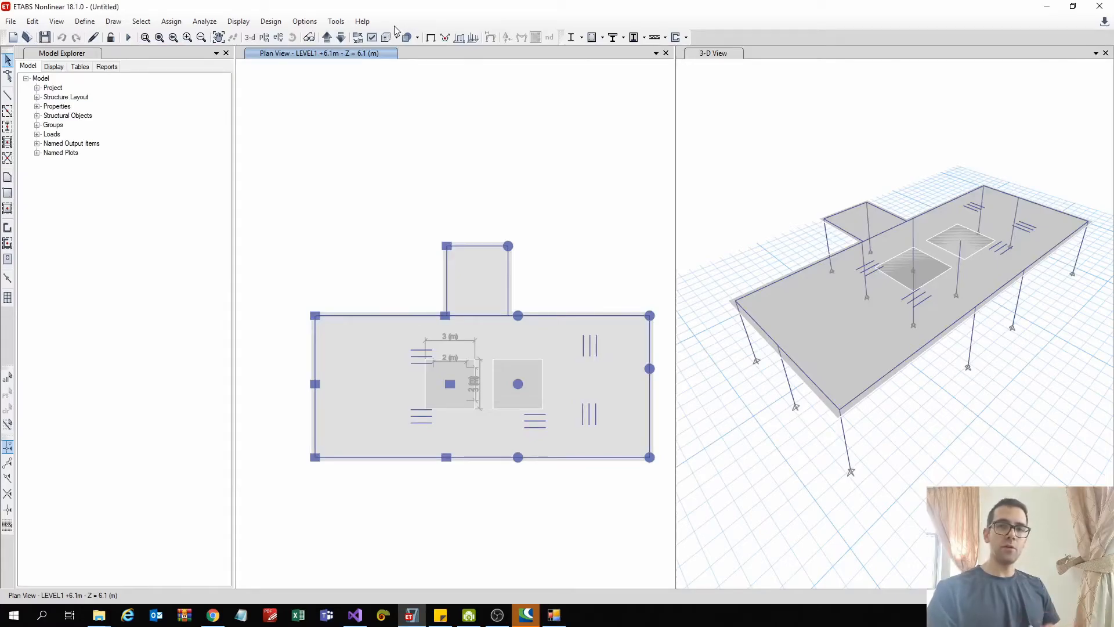
{"action": "left_click", "coordinate": [362, 22]}
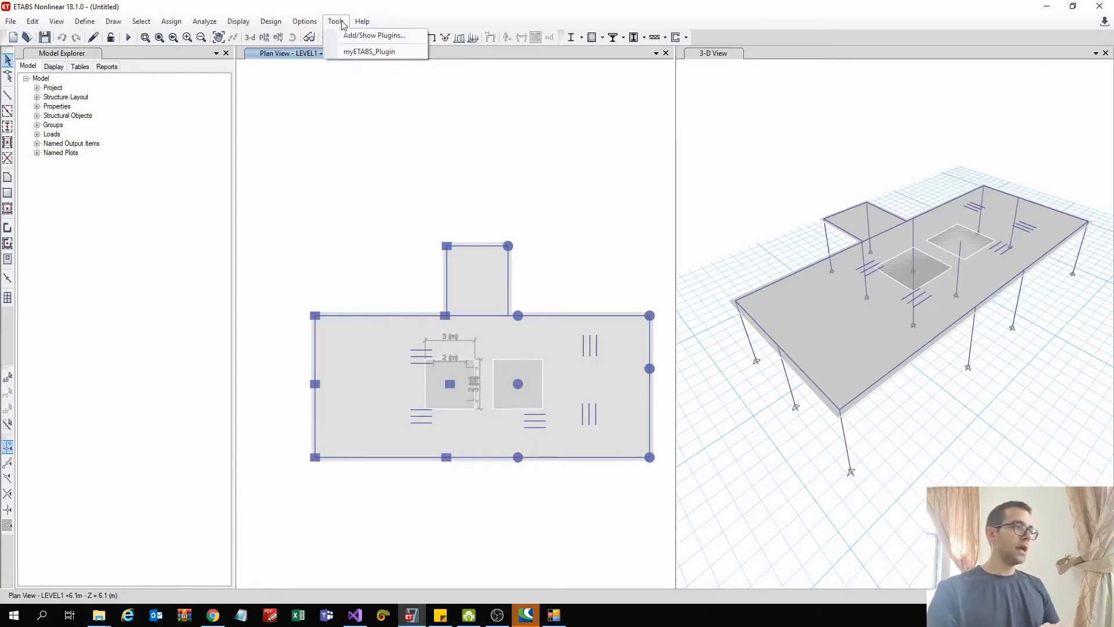
{"action": "left_click", "coordinate": [348, 35]}
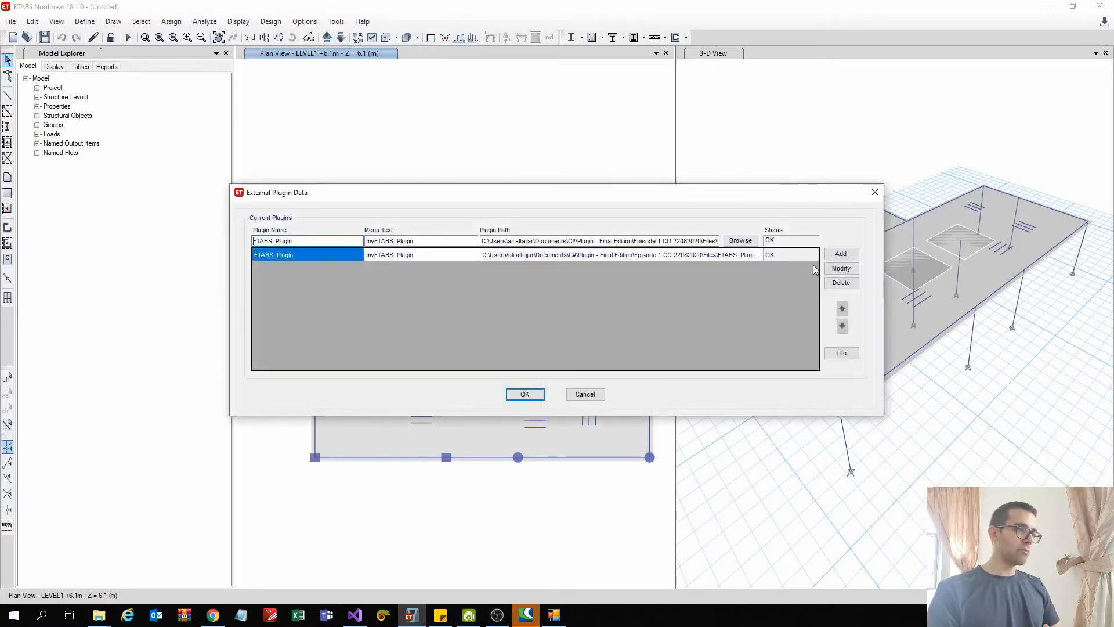
{"action": "left_click", "coordinate": [839, 284]}
{"action": "left_click", "coordinate": [540, 344]}
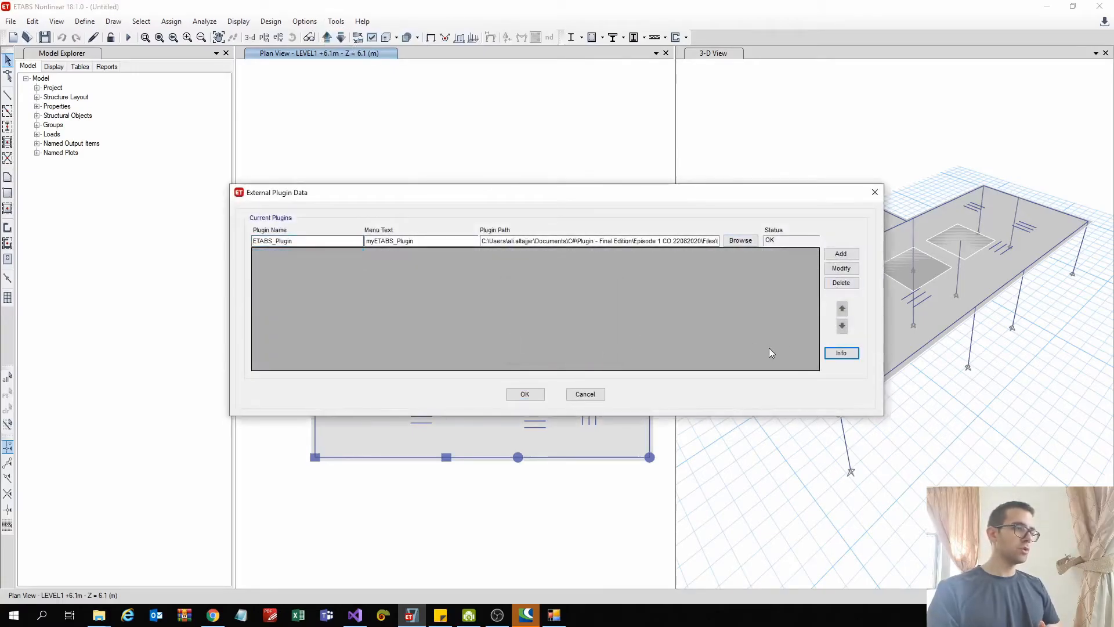
Browse for the plugin assembly in the Files folder of Episode 1 CO 22082020, reusing the folder path copied from File Explorer.
{"action": "double_click", "coordinate": [688, 241]}
{"action": "double_click", "coordinate": [688, 241]}
{"action": "left_click", "coordinate": [689, 241]}
{"action": "left_click", "coordinate": [730, 242]}
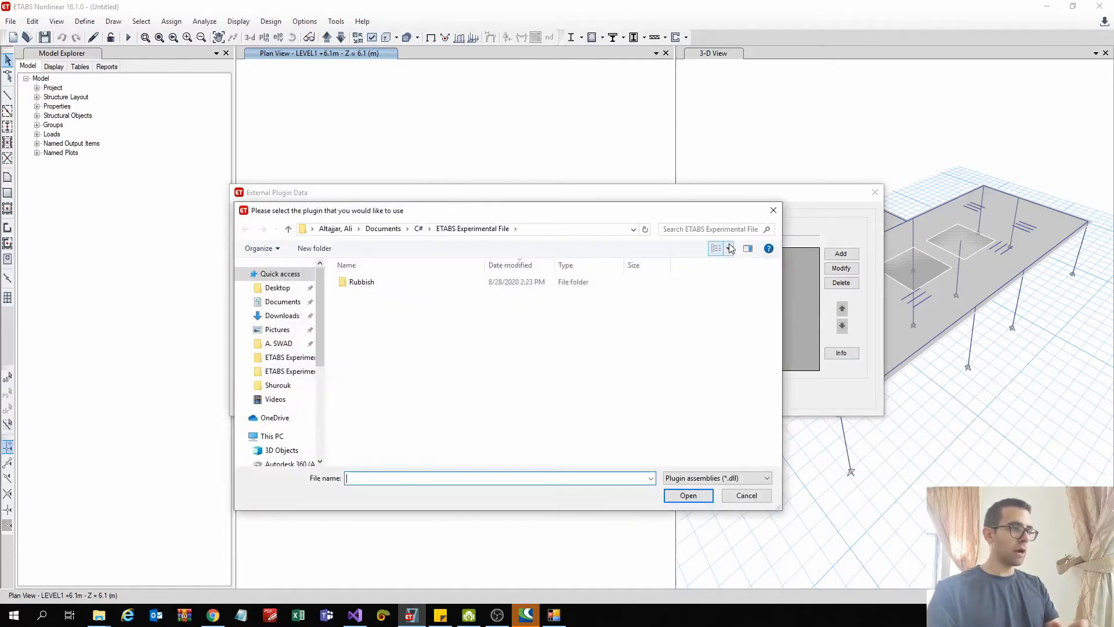
{"action": "mouse_move", "coordinate": [98, 615]}
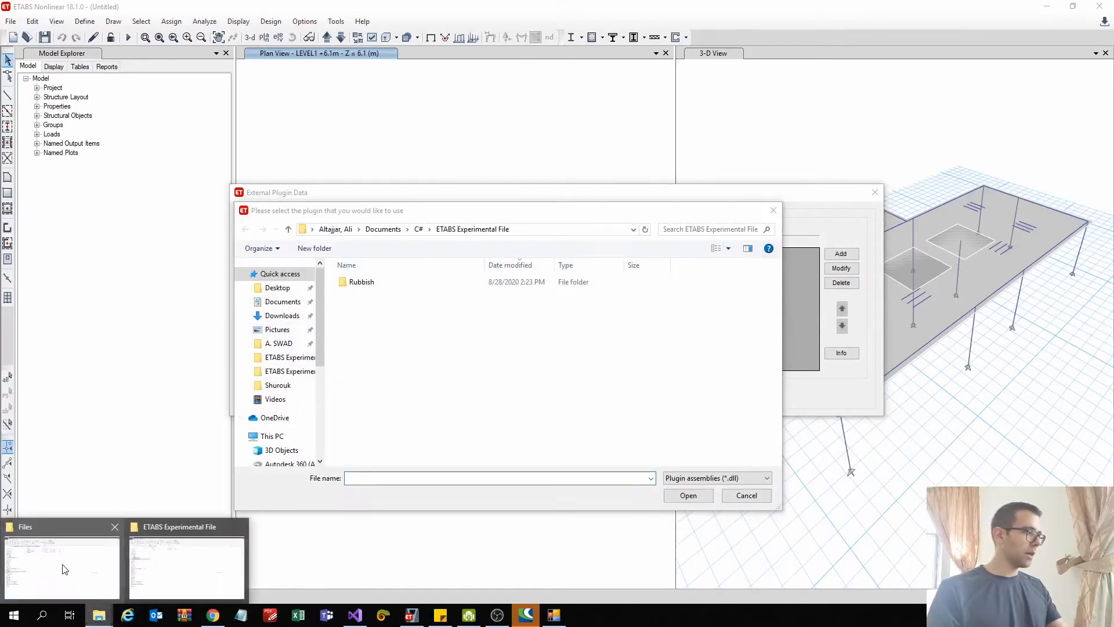
{"action": "left_click", "coordinate": [62, 566]}
{"action": "left_click", "coordinate": [377, 91]}
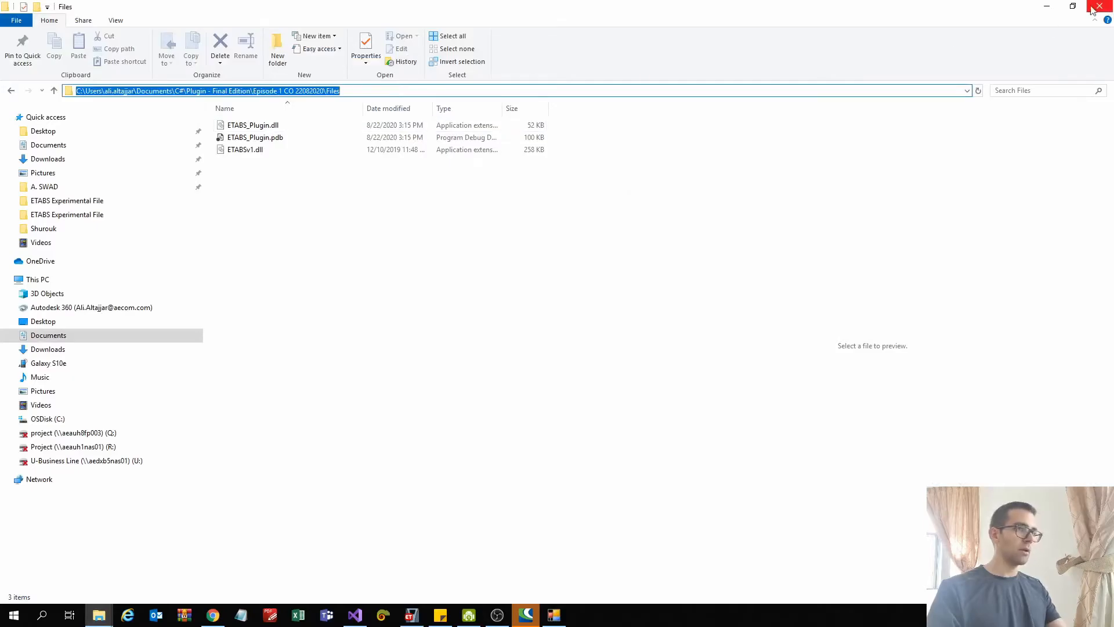
{"action": "left_click", "coordinate": [1047, 6]}
{"action": "left_click", "coordinate": [530, 232]}
{"action": "type", "text": "C:\\Users\\ali.altajjar\\Documents\\C#\\Plugin - Final Edition\\Episode 1 CG 22082020\\Files"}
{"action": "key", "text": "Return"}
Load ETABS_Plugin.dll, add it to the external plugins list and accept the plugin data.
{"action": "left_click", "coordinate": [370, 297]}
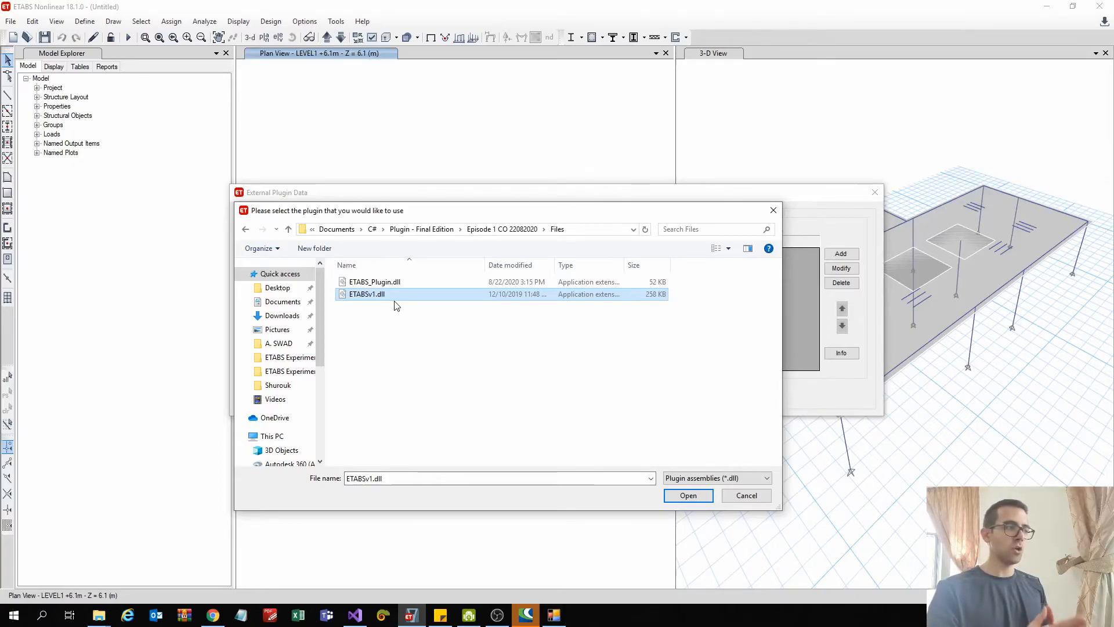
{"action": "left_click", "coordinate": [388, 283]}
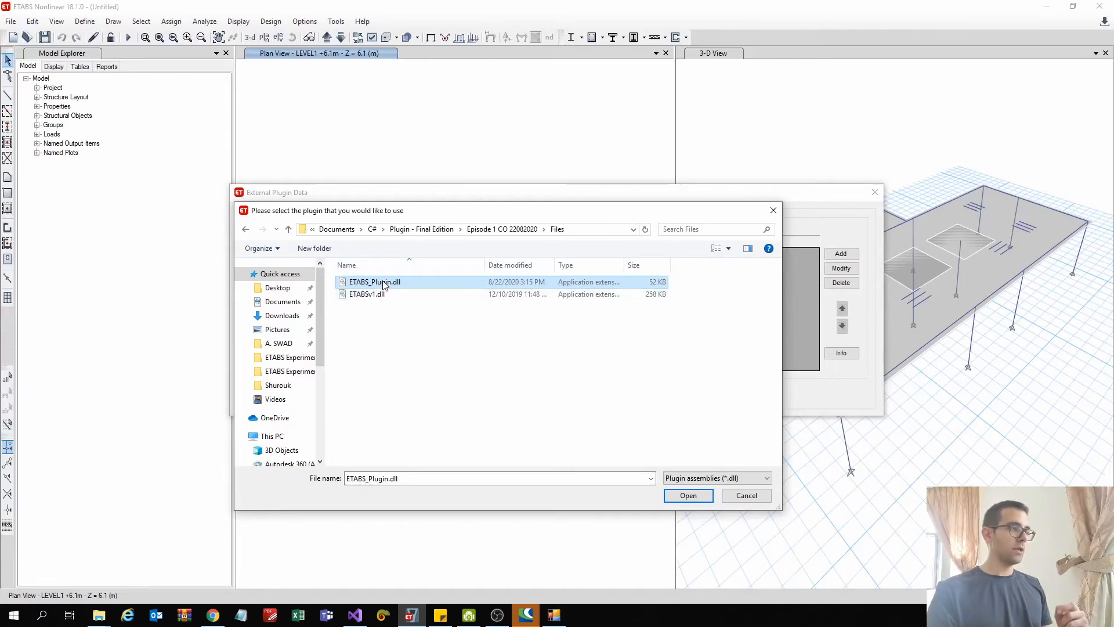
{"action": "double_click", "coordinate": [383, 285]}
{"action": "left_click", "coordinate": [841, 254]}
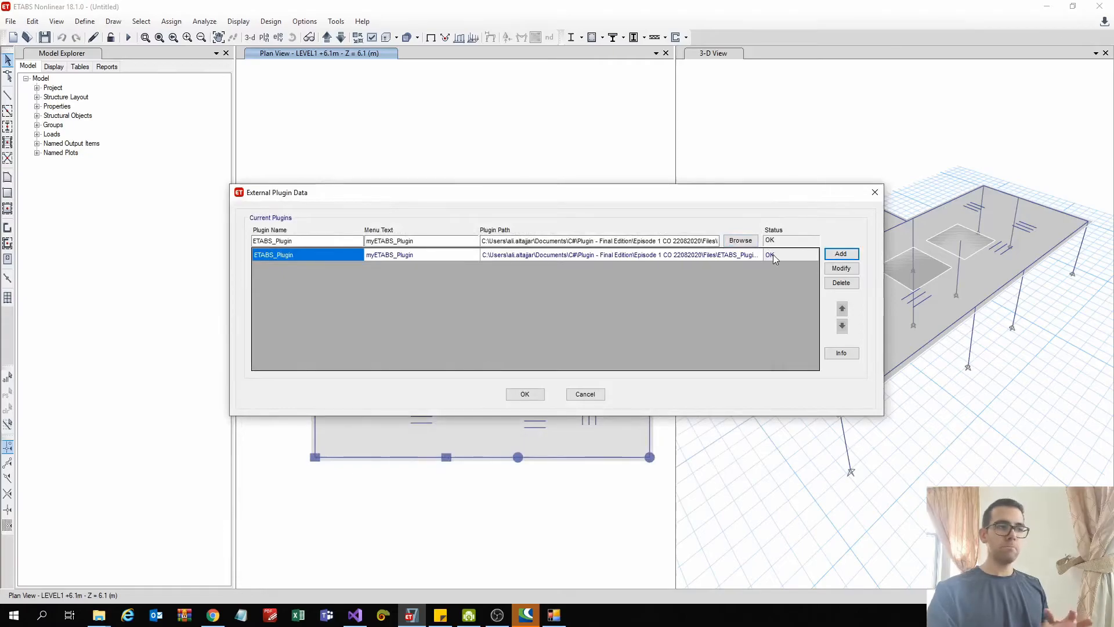
{"action": "left_click", "coordinate": [525, 395]}
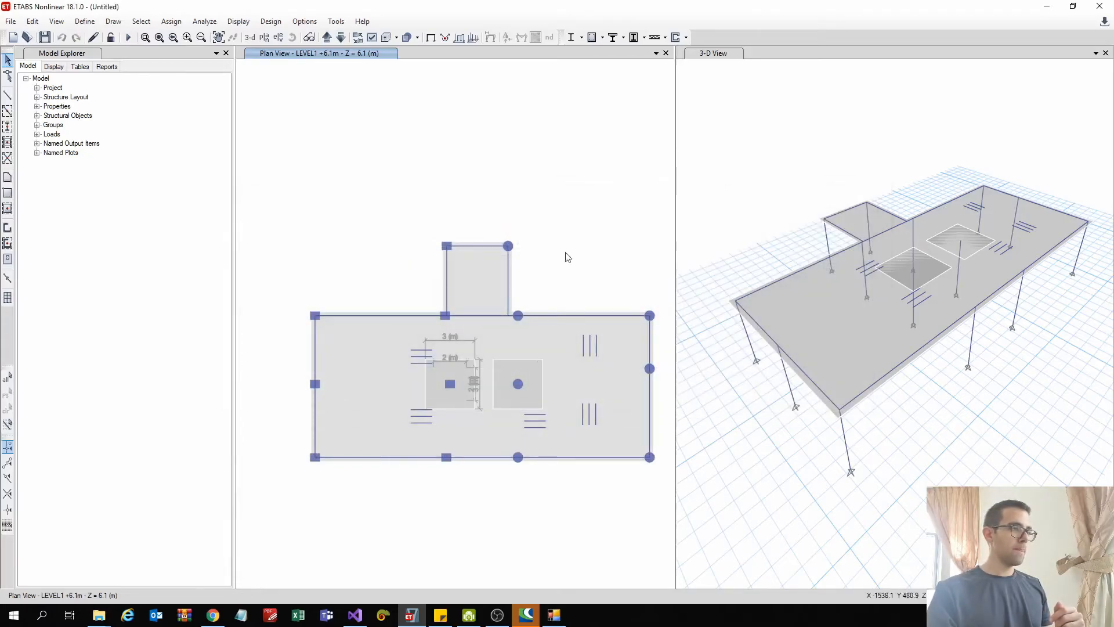
Run myETABS_Plugin, accepting the external plugin warning, and enable circular, rectangular and square sections.
{"action": "left_click", "coordinate": [336, 21]}
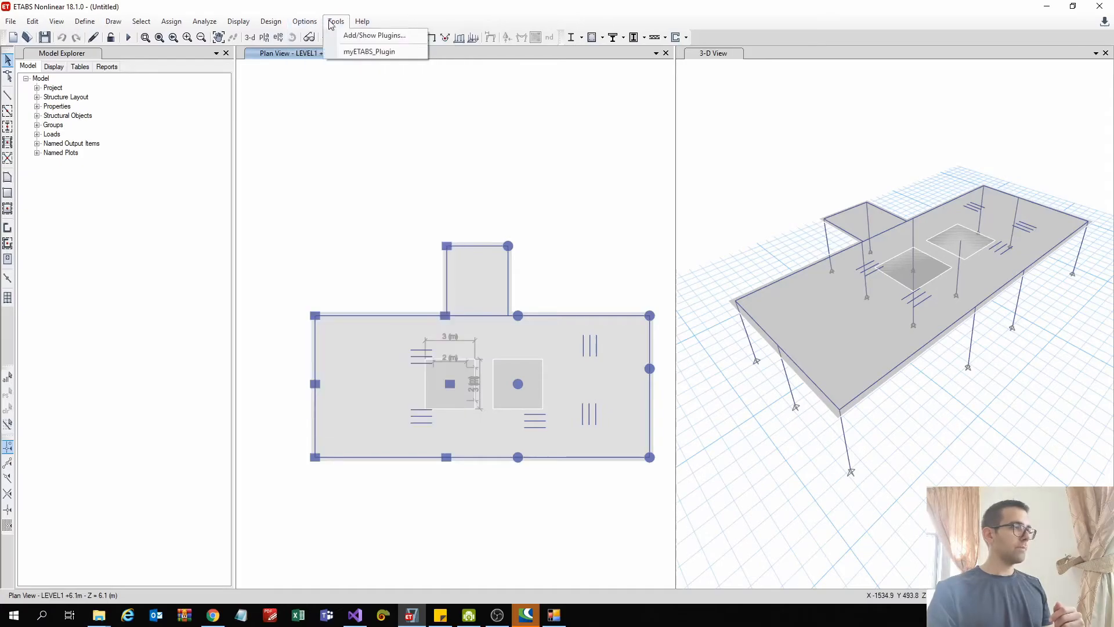
{"action": "left_click", "coordinate": [360, 48]}
{"action": "left_click", "coordinate": [526, 368]}
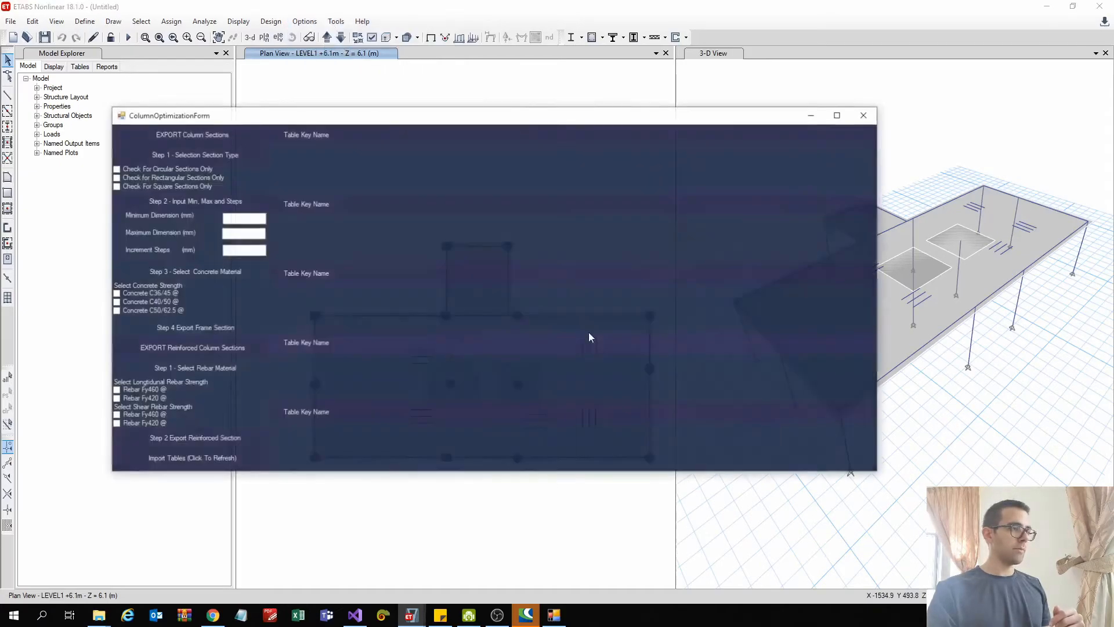
{"action": "left_click_drag", "start_coordinate": [527, 123], "coordinate": [584, 122]}
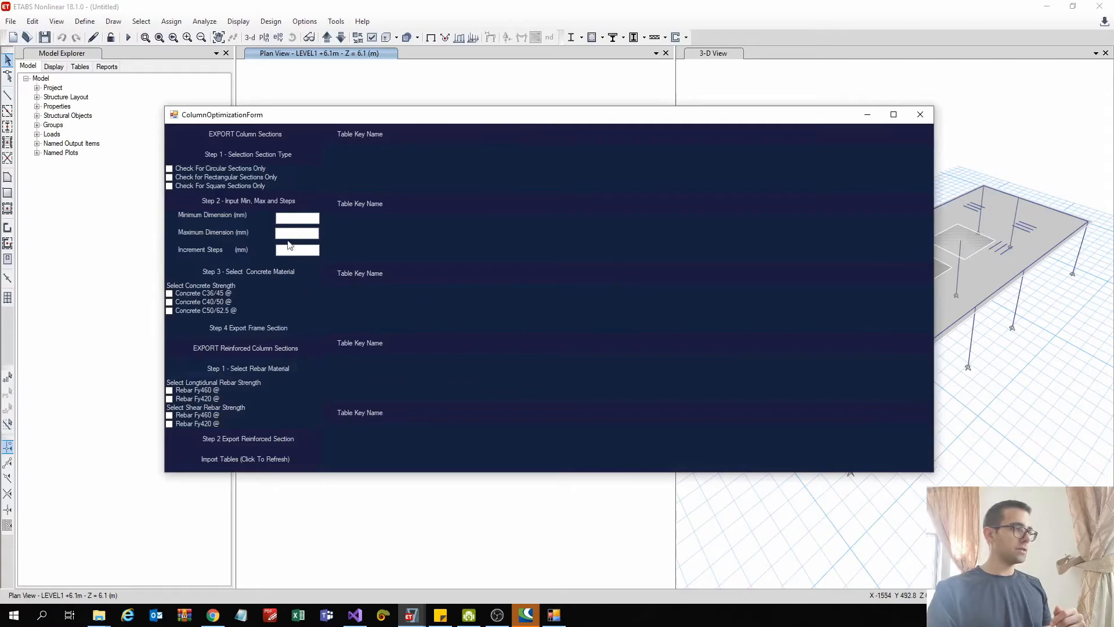
{"action": "left_click", "coordinate": [224, 169]}
{"action": "left_click", "coordinate": [221, 177]}
{"action": "left_click", "coordinate": [221, 186]}
Export plain Concrete C40/50 column sections with dimensions from 1000 to 1100 mm in 50 mm increments.
{"action": "left_click", "coordinate": [296, 219]}
{"action": "type", "text": "1000"}
{"action": "left_click", "coordinate": [302, 232]}
{"action": "type", "text": "1"}
{"action": "left_click", "coordinate": [302, 255]}
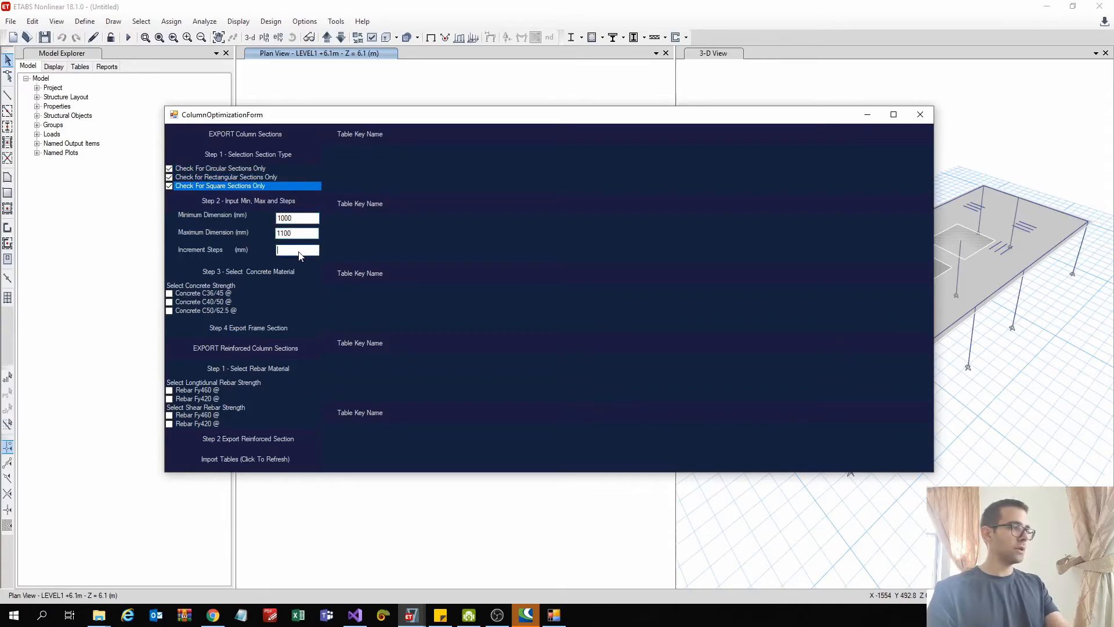
{"action": "left_click", "coordinate": [206, 303]}
{"action": "left_click", "coordinate": [252, 327]}
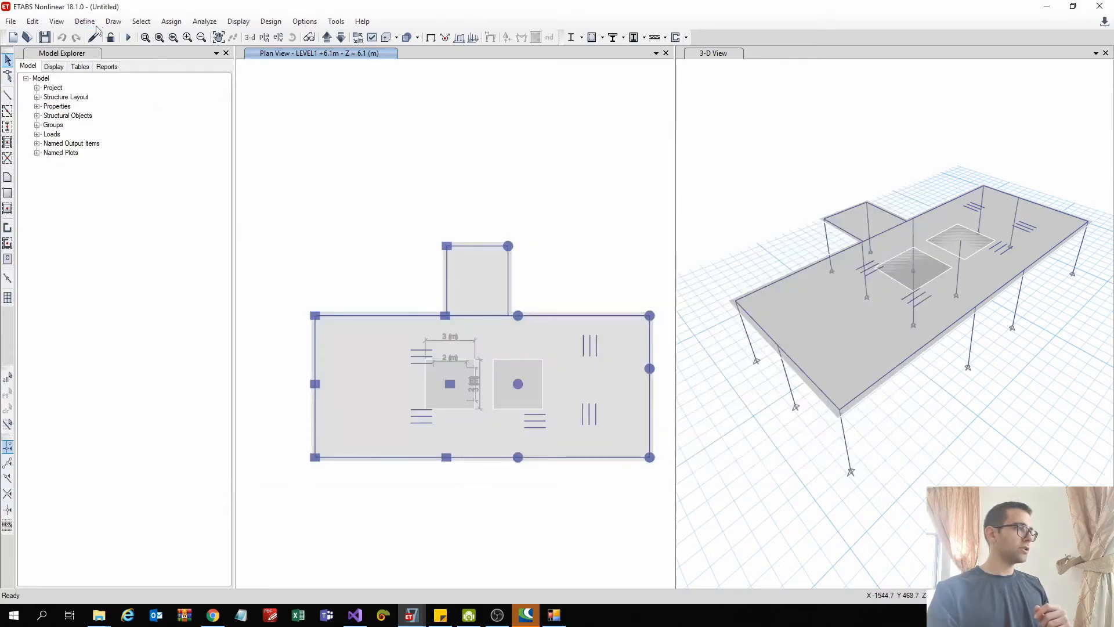
Check the frame properties list for the circular column sections CCC 1000, 1050 and 1100 mm.
{"action": "left_click", "coordinate": [85, 22]}
{"action": "mouse_move", "coordinate": [116, 51]}
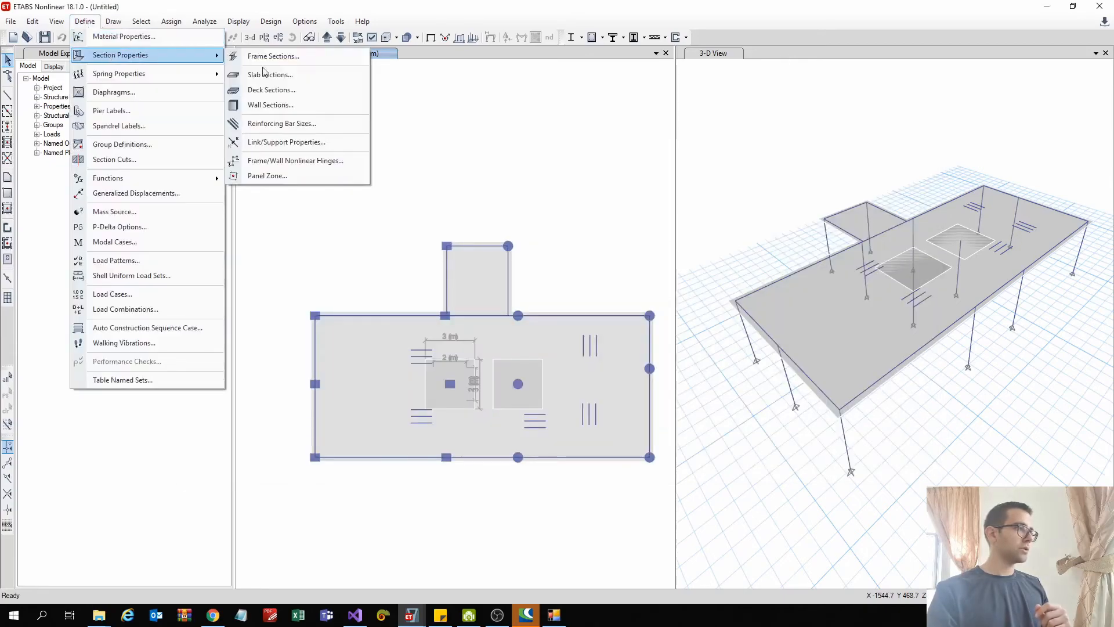
{"action": "left_click", "coordinate": [270, 53]}
{"action": "scroll", "coordinate": [511, 349], "scroll_direction": "down", "scroll_amount": 8}
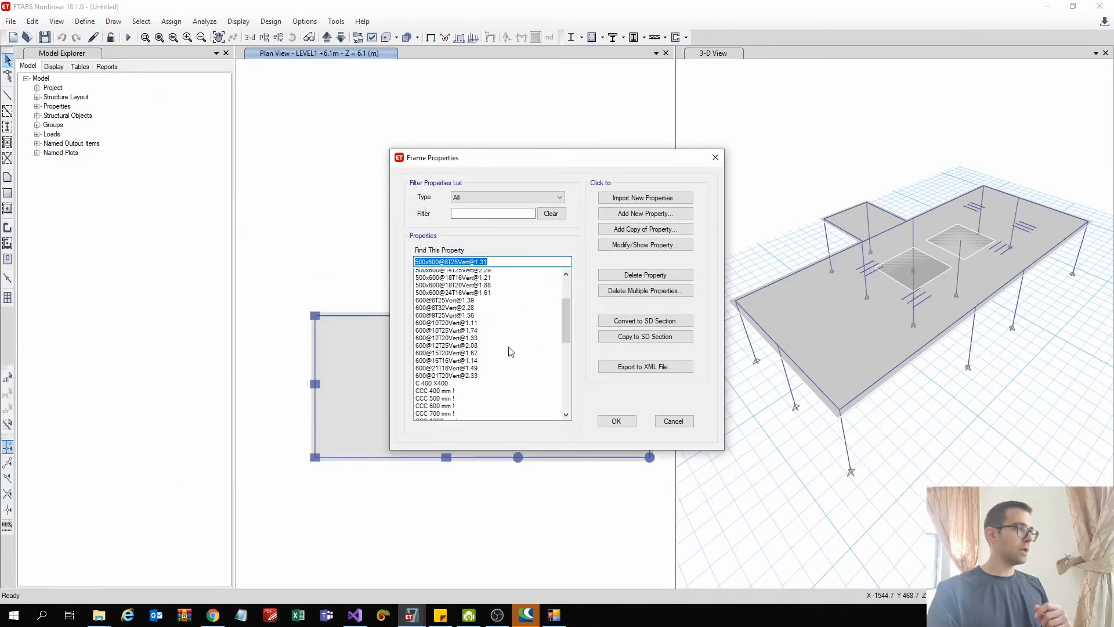
{"action": "left_click", "coordinate": [448, 296]}
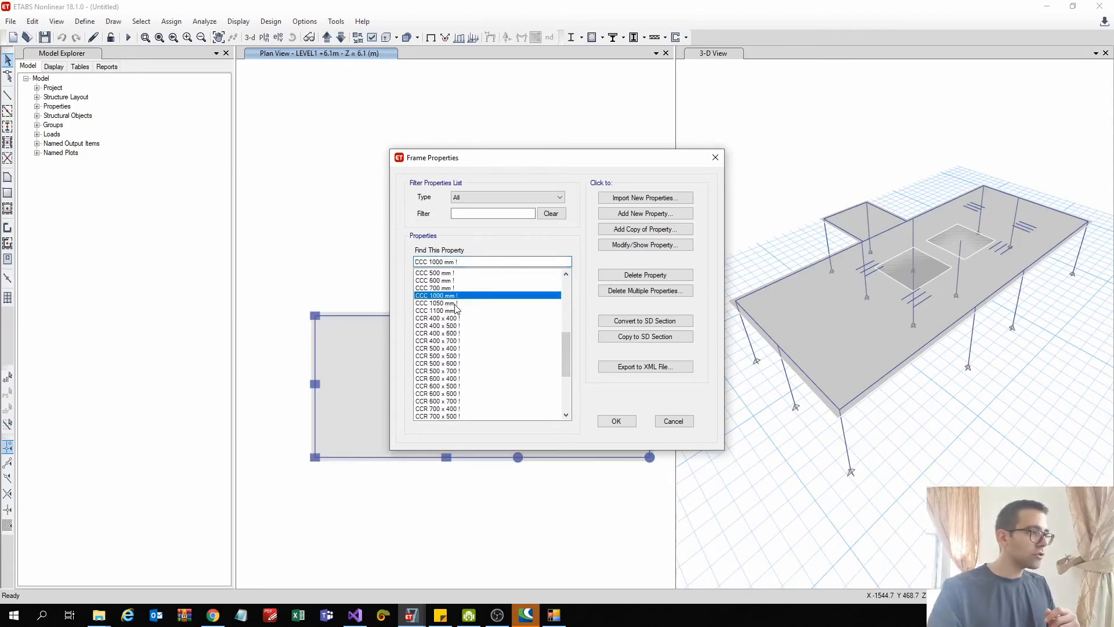
{"action": "left_click", "coordinate": [450, 303]}
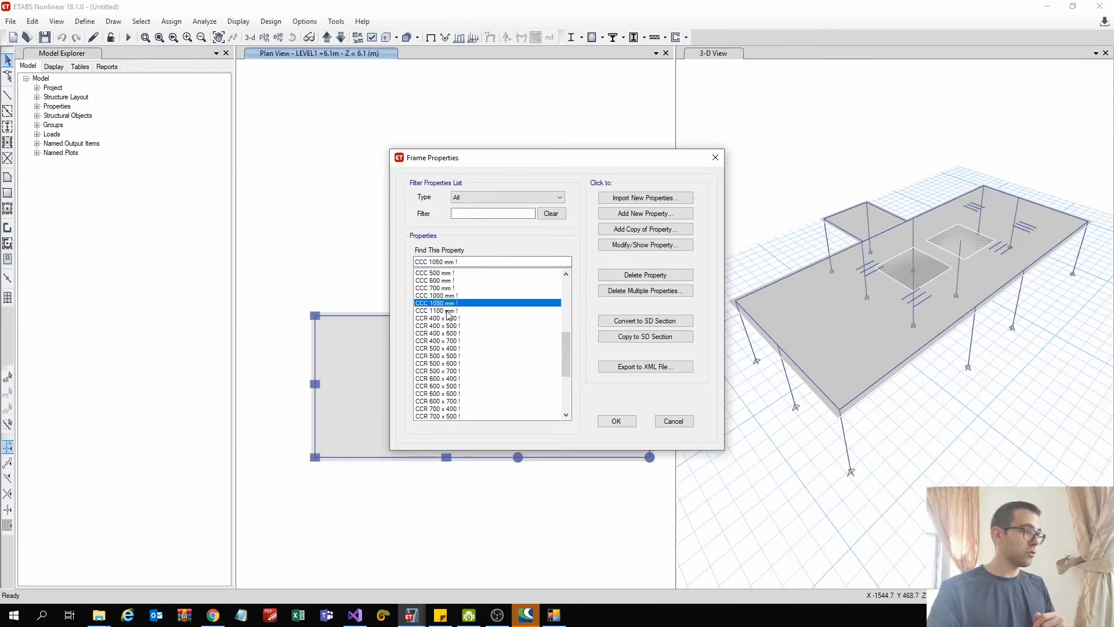
{"action": "left_click", "coordinate": [499, 311]}
Inspect the rectangular CCR sections and open the property data of CCR 1050 x 1050 to check its material and dimensions.
{"action": "left_click_drag", "start_coordinate": [561, 355], "coordinate": [530, 386]}
{"action": "left_click", "coordinate": [441, 334]}
{"action": "left_click", "coordinate": [441, 341]}
{"action": "left_click", "coordinate": [451, 371]}
{"action": "left_click", "coordinate": [448, 356]}
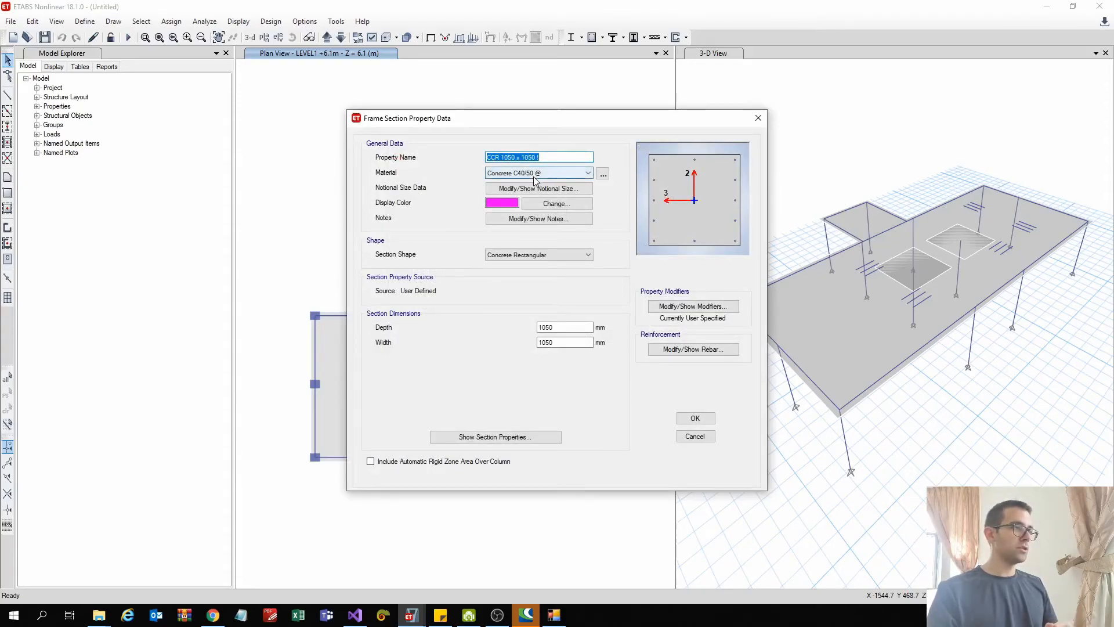
{"action": "left_click", "coordinate": [758, 117]}
{"action": "left_click", "coordinate": [724, 152]}
Check the defined materials list for Concrete C40/50 @.
{"action": "left_click", "coordinate": [92, 23]}
{"action": "left_click", "coordinate": [116, 33]}
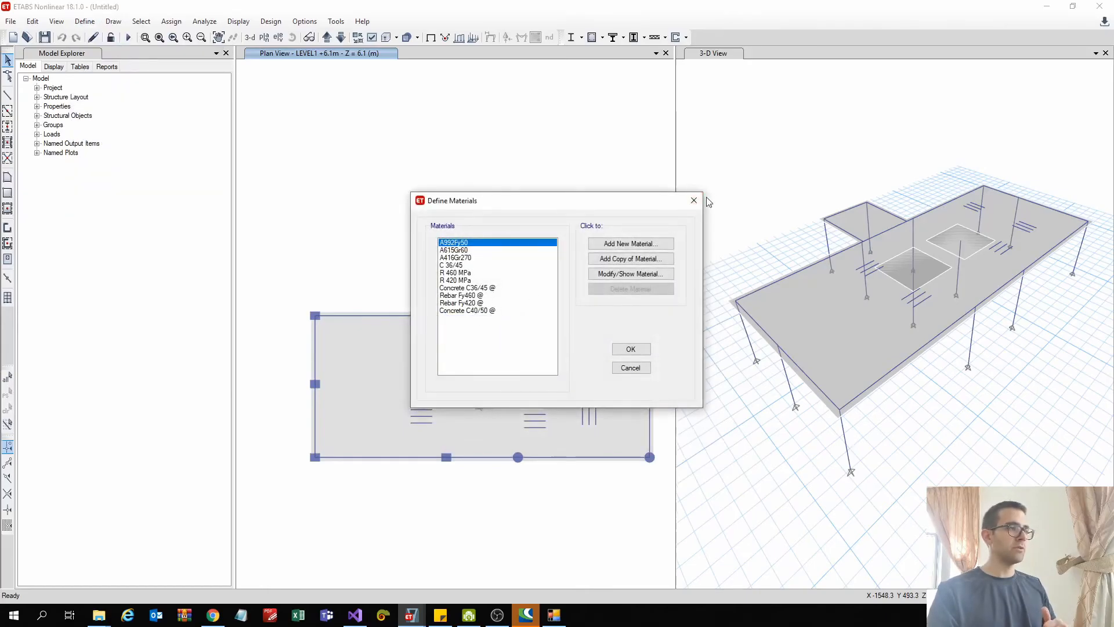
{"action": "key", "text": "Escape"}
Run myETABS_Plugin again, refresh its imported section tables for review, and close the form.
{"action": "left_click", "coordinate": [335, 22]}
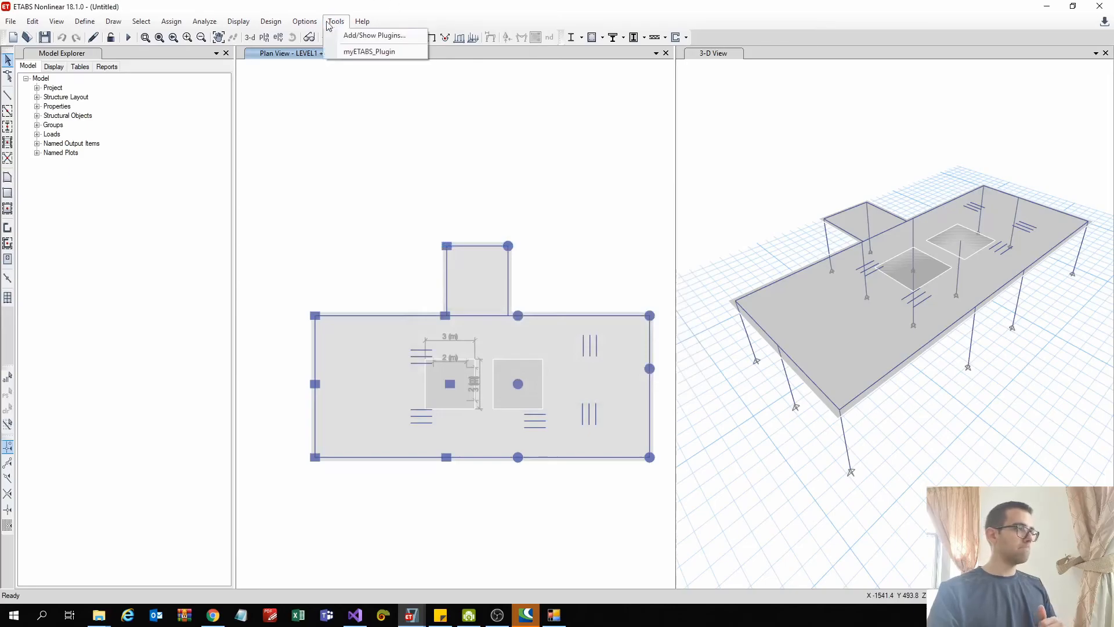
{"action": "left_click", "coordinate": [369, 52]}
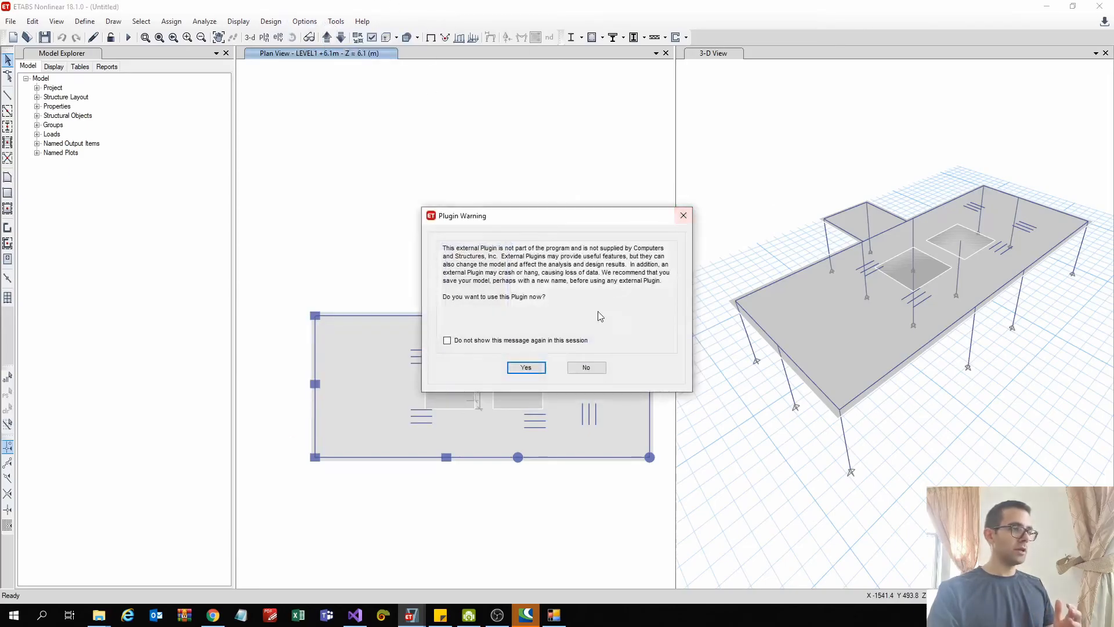
{"action": "left_click", "coordinate": [524, 367]}
{"action": "mouse_move", "coordinate": [411, 615]}
{"action": "left_click", "coordinate": [481, 550]}
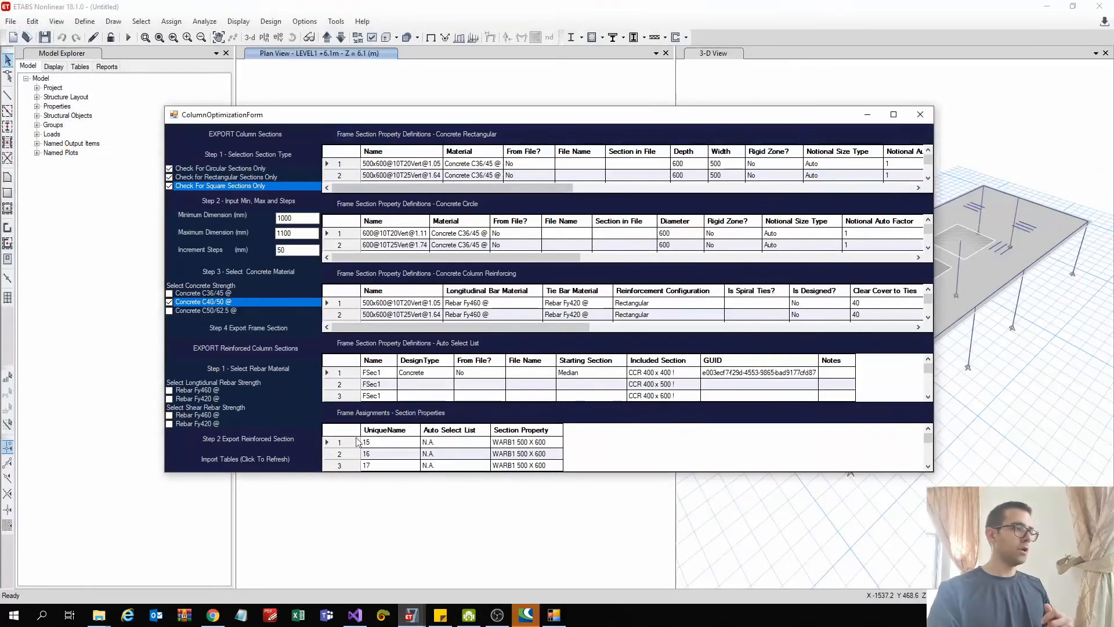
{"action": "left_click", "coordinate": [236, 460]}
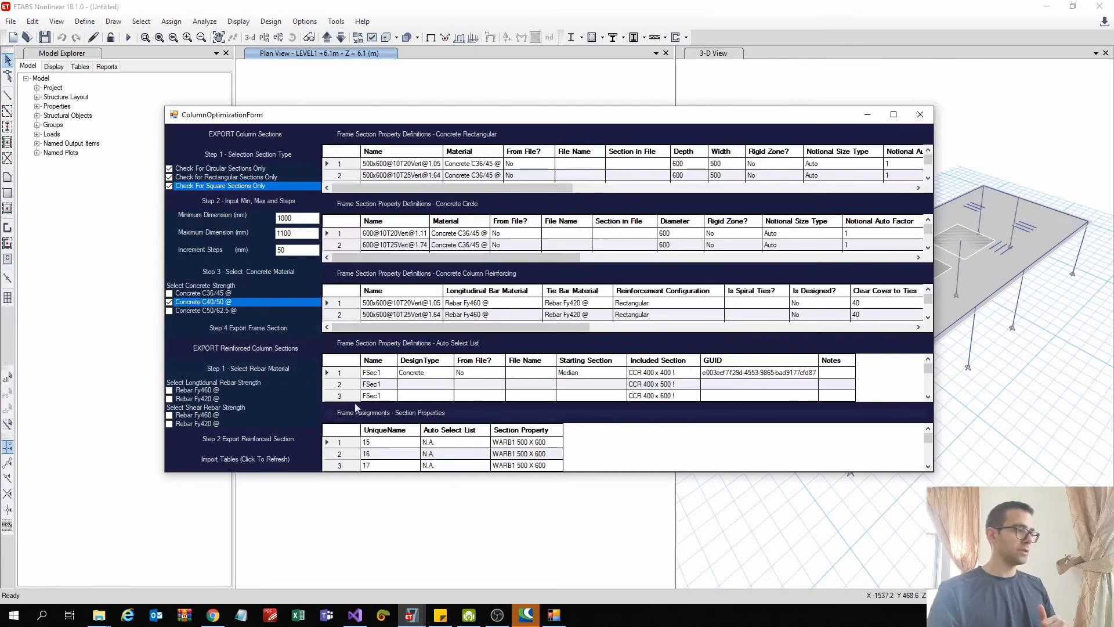
{"action": "left_click", "coordinate": [920, 114]}
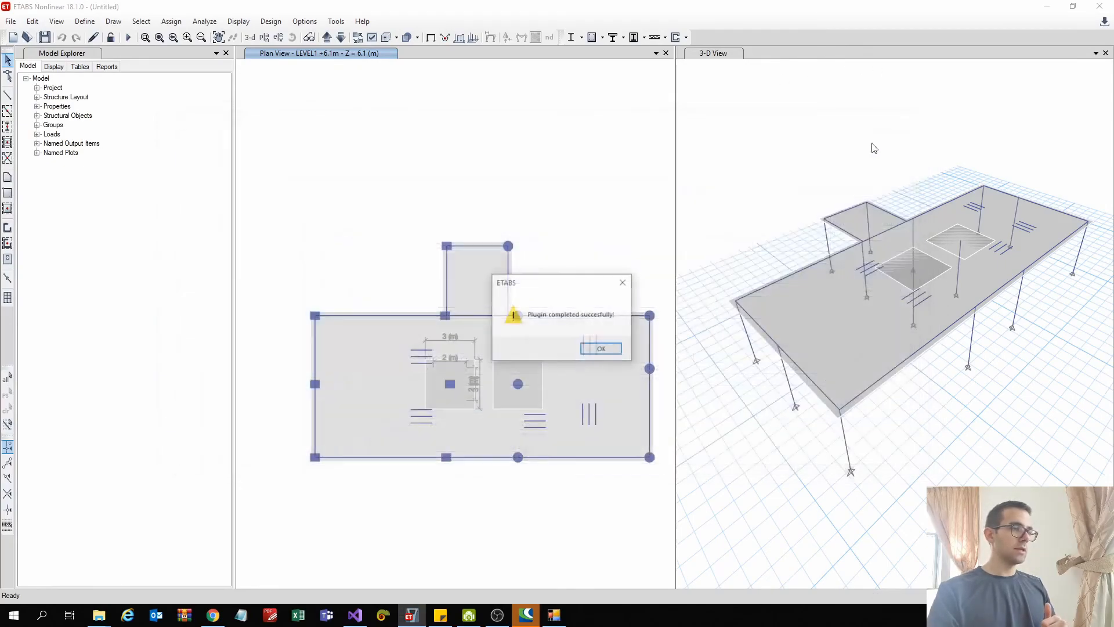
{"action": "left_click", "coordinate": [602, 349]}
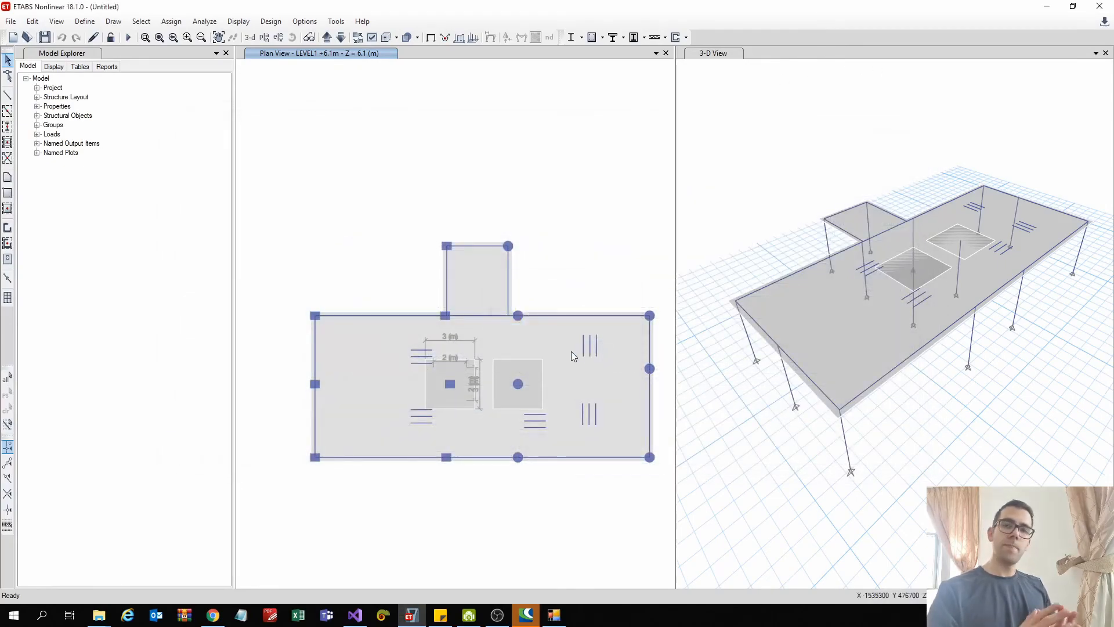